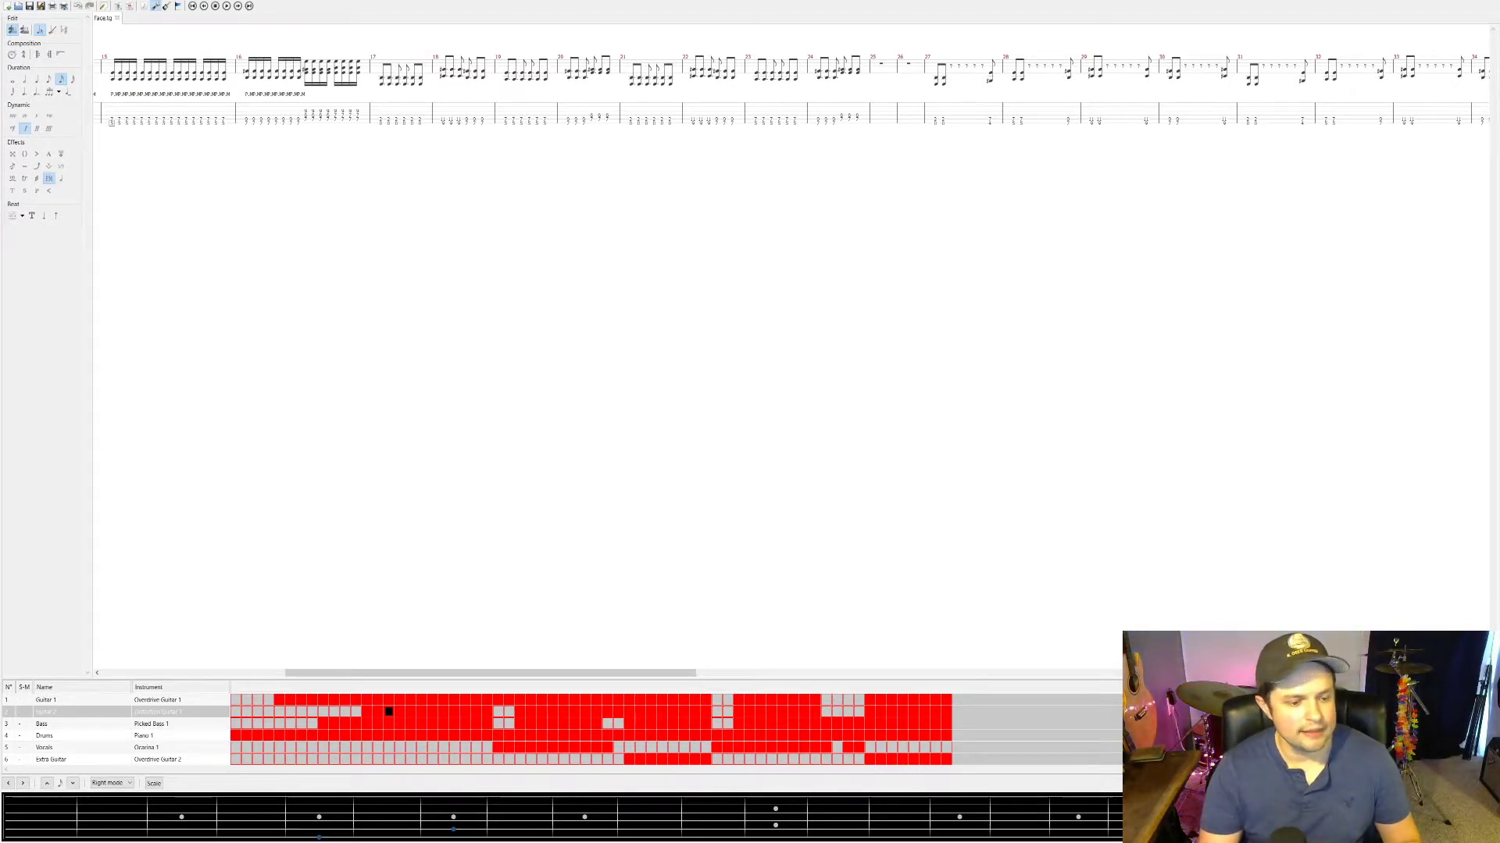
Step: Review the guitar tablature tracks in the Face score, play back Guitar 1 from measure 13, and select the Drums track
scroll(781, 90, left, 10)
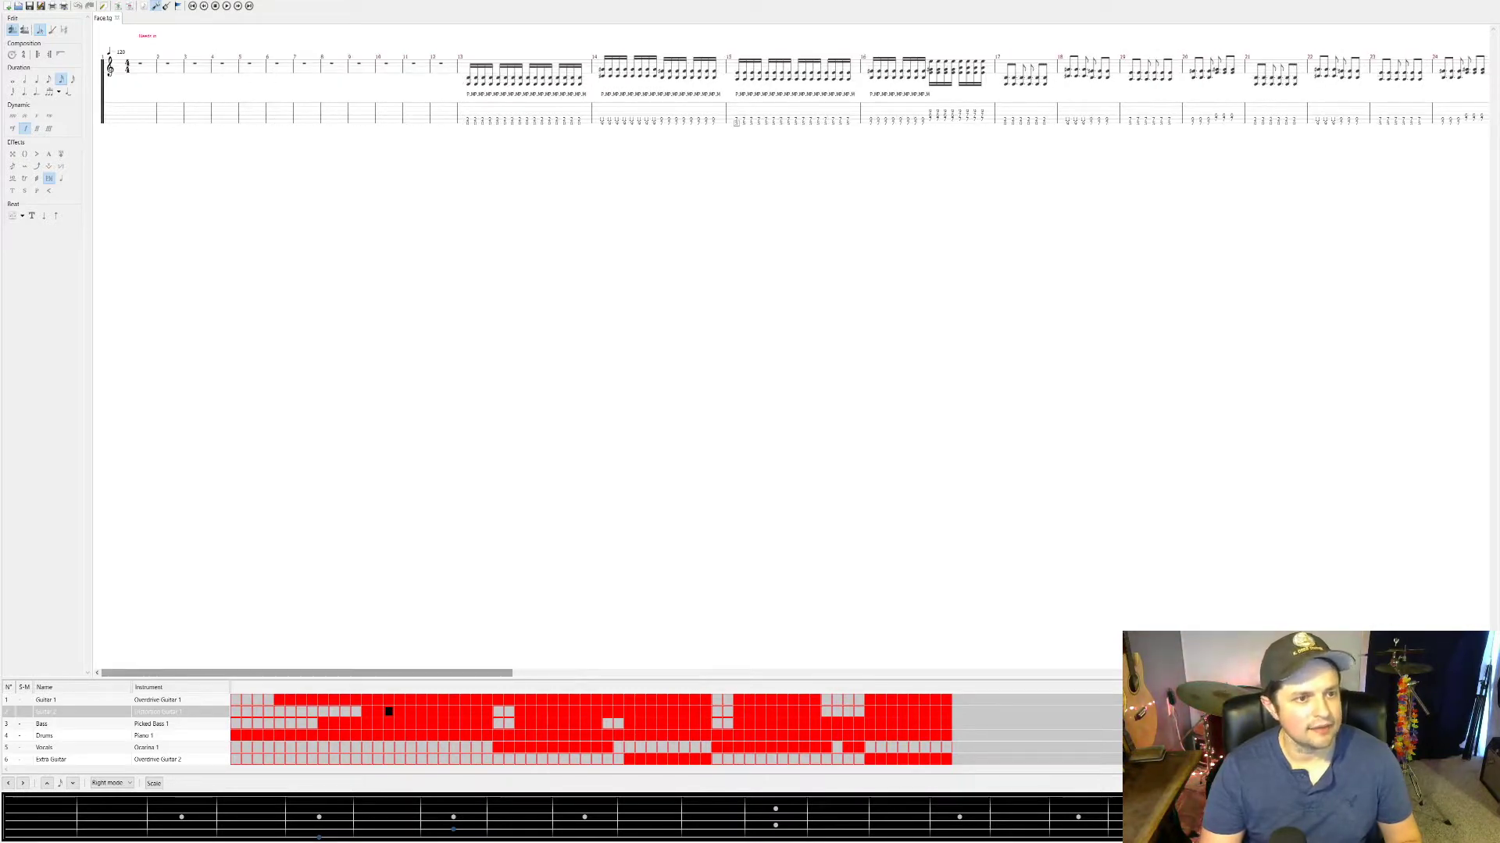
click(139, 115)
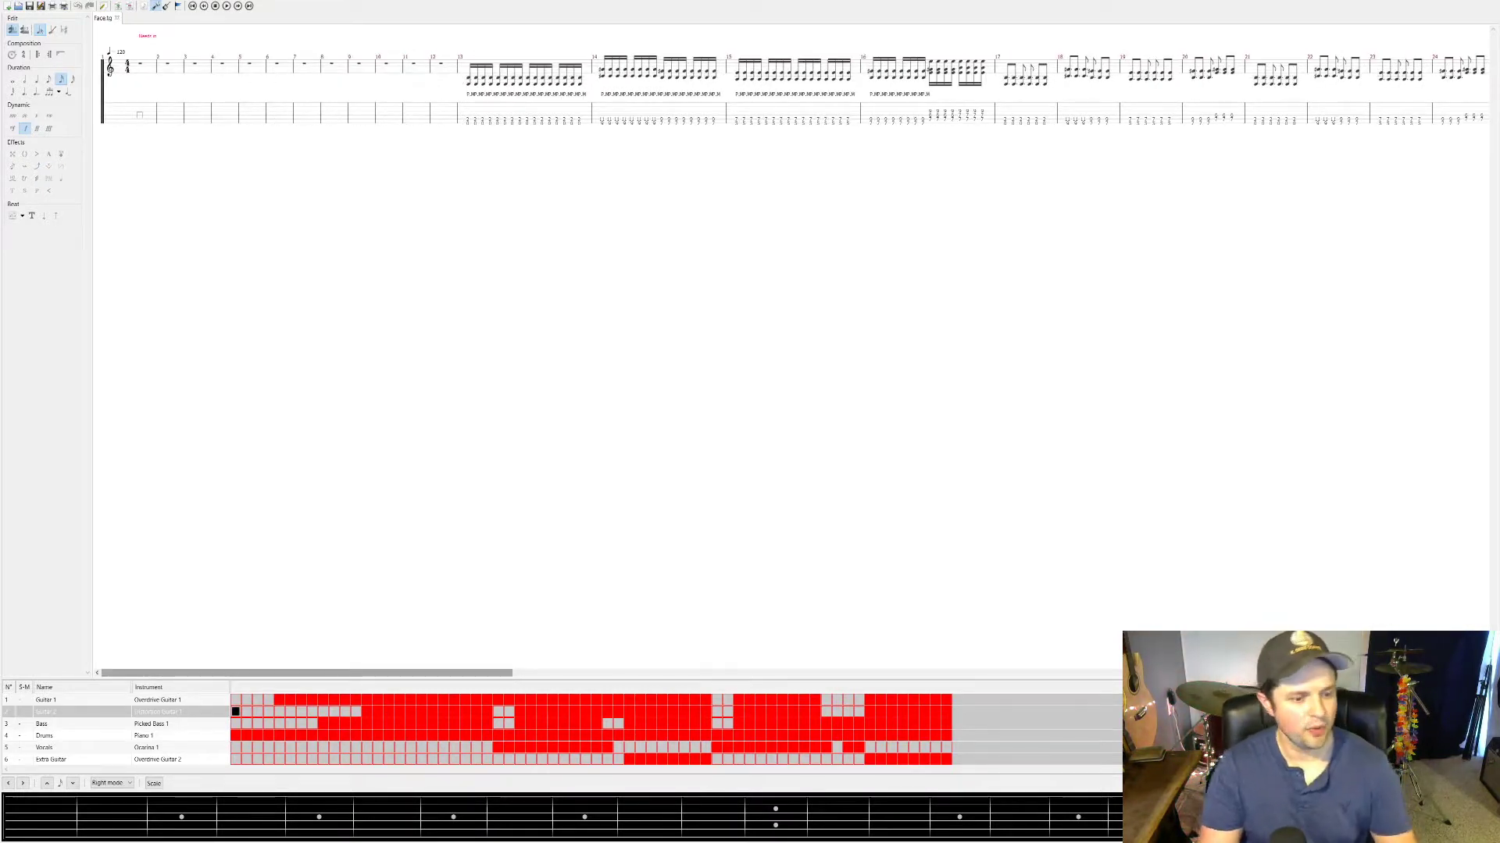
click(235, 700)
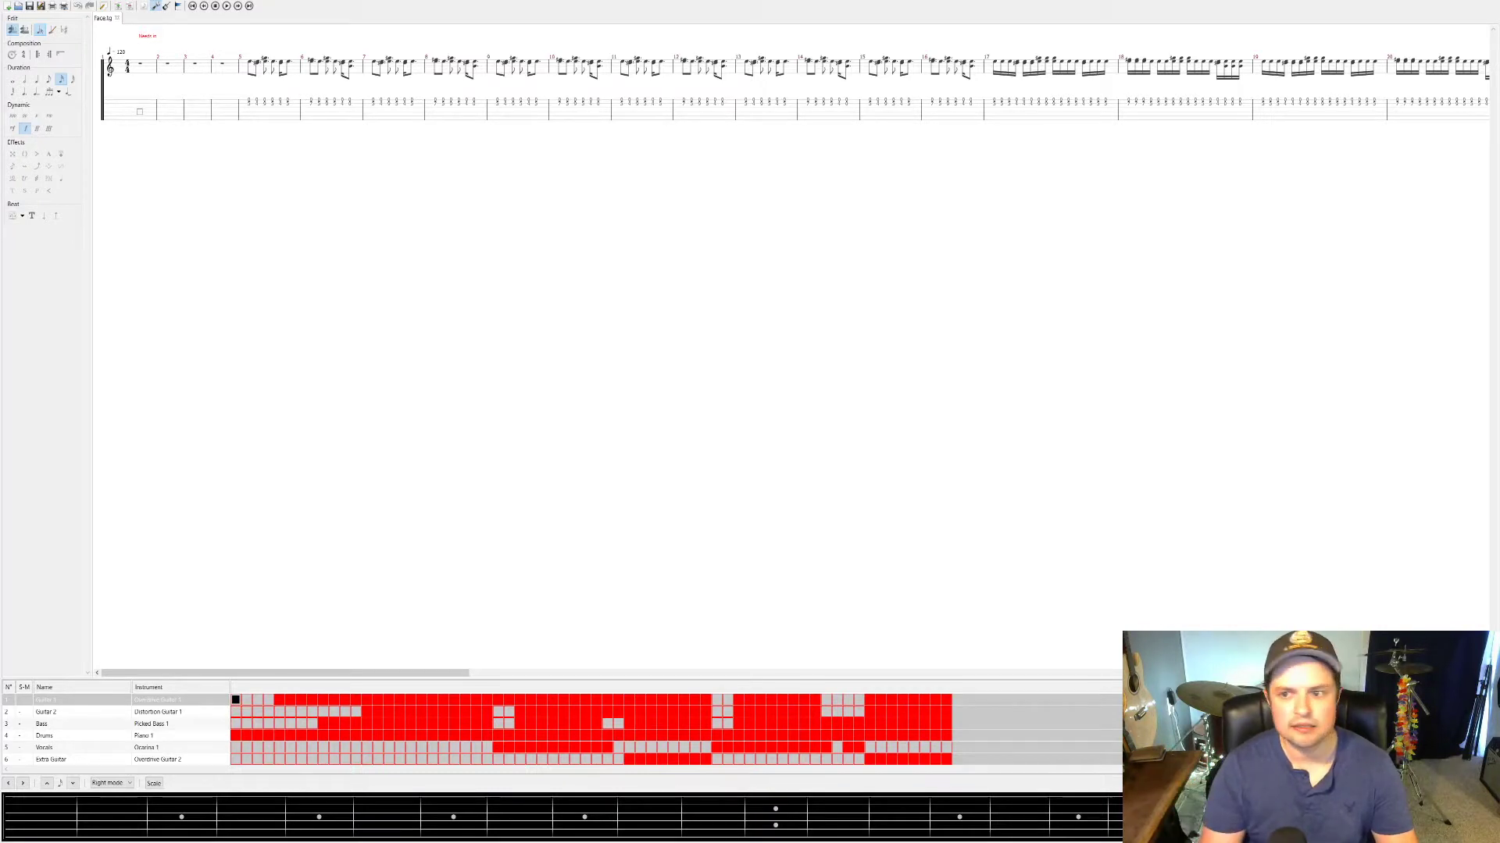
click(745, 102)
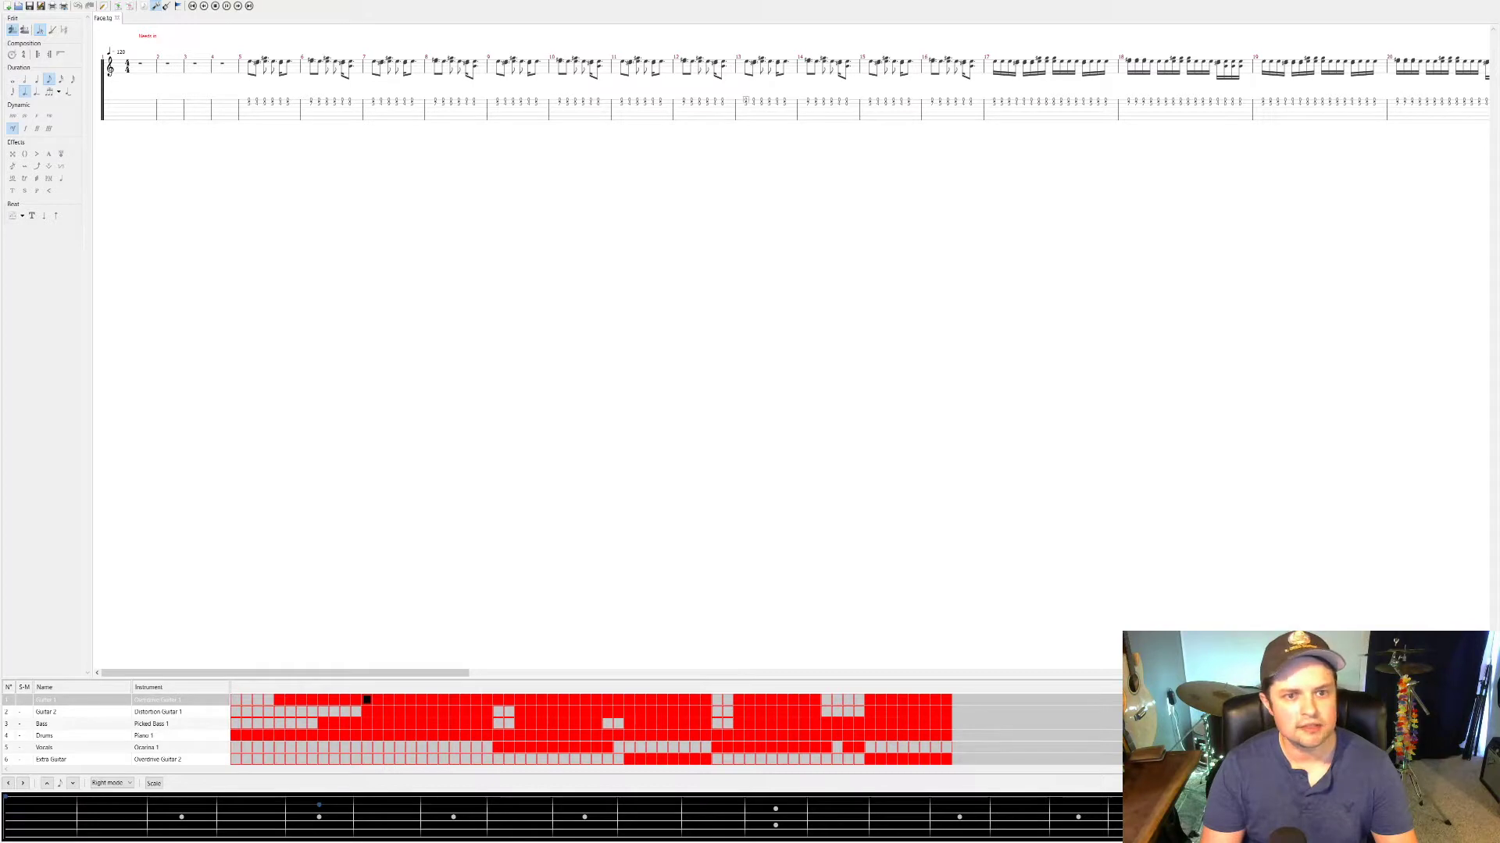
key(space)
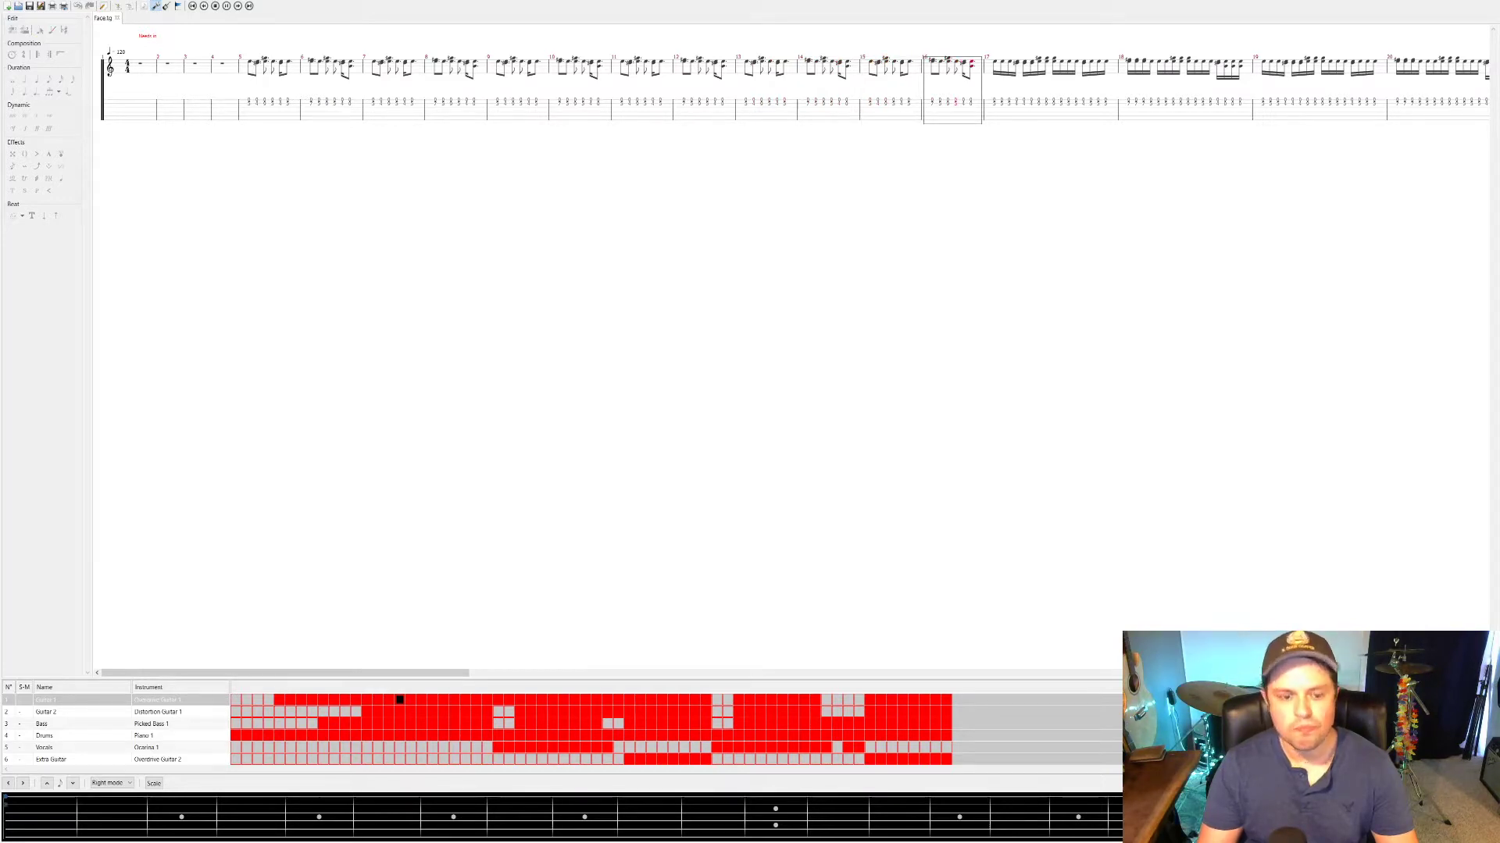
key(space)
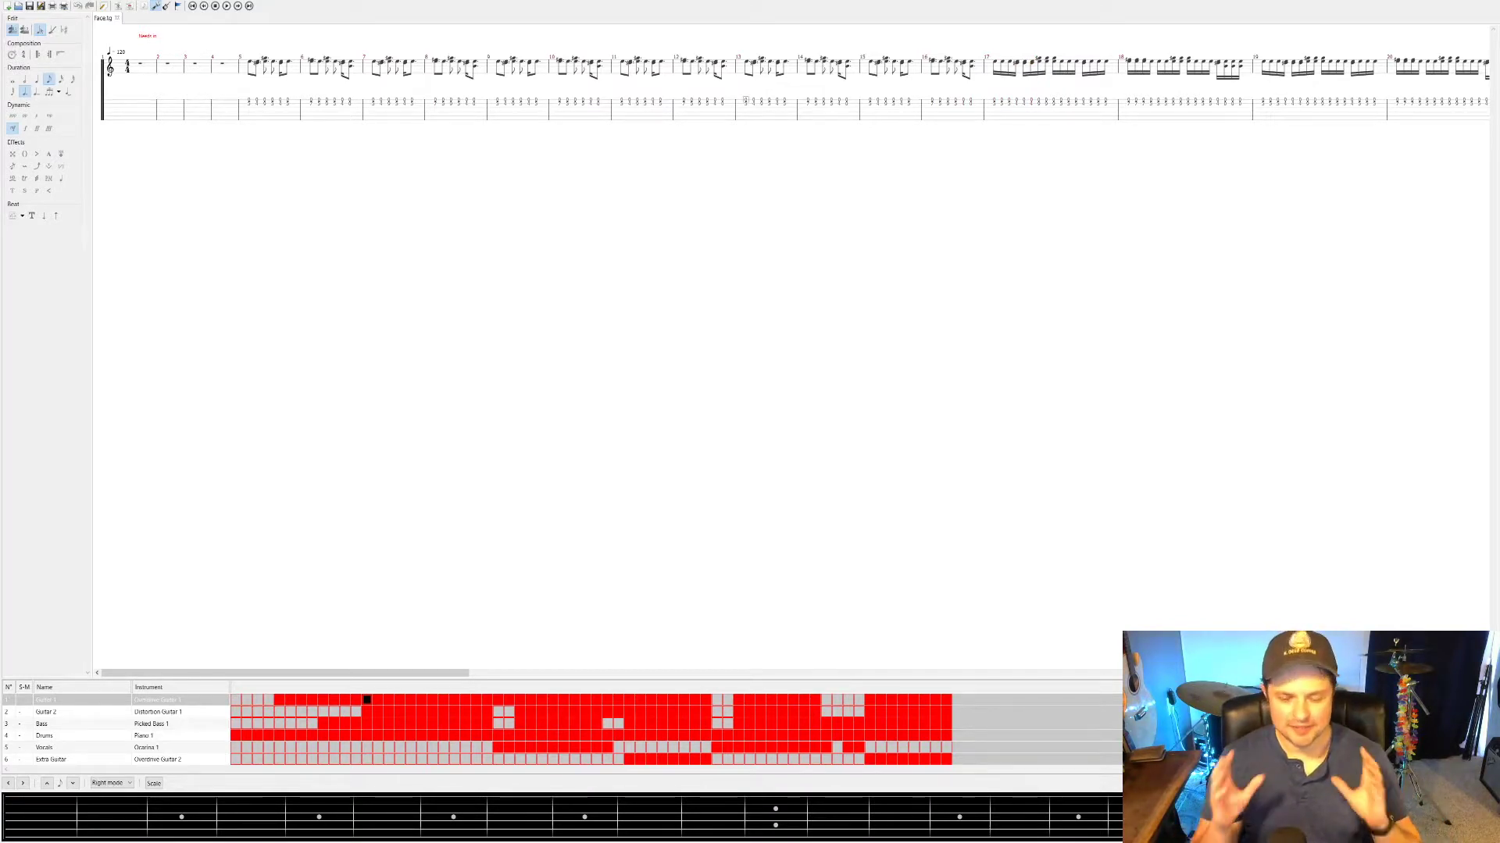
click(44, 736)
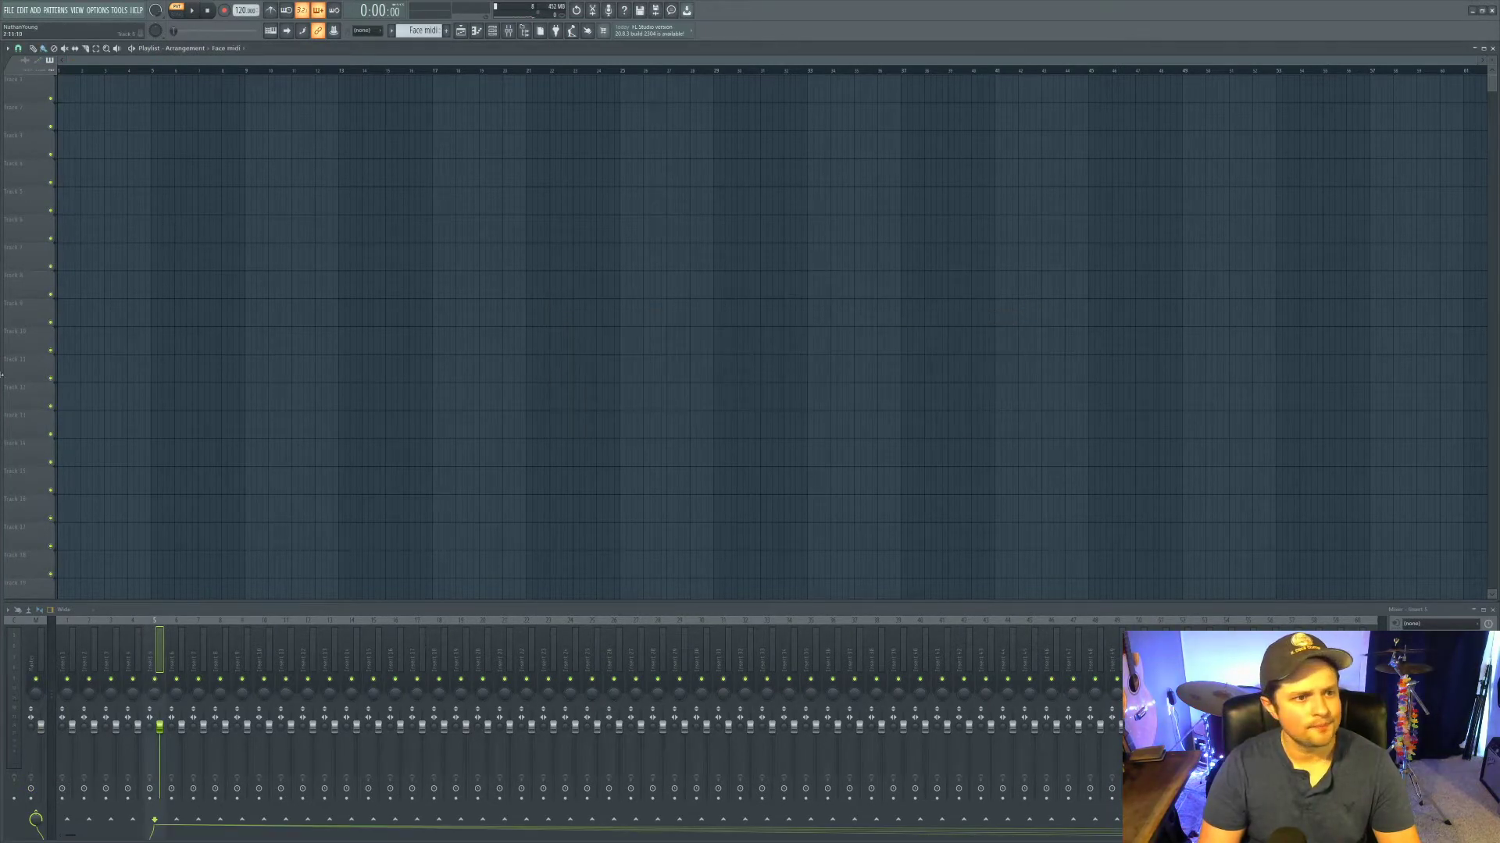
Step: Switch to FL Studio, load the MT-PowerDrumKit generator onto the first playlist track, and play back the drum part
mouse_move(2, 375)
scroll(44, 467, down, 5)
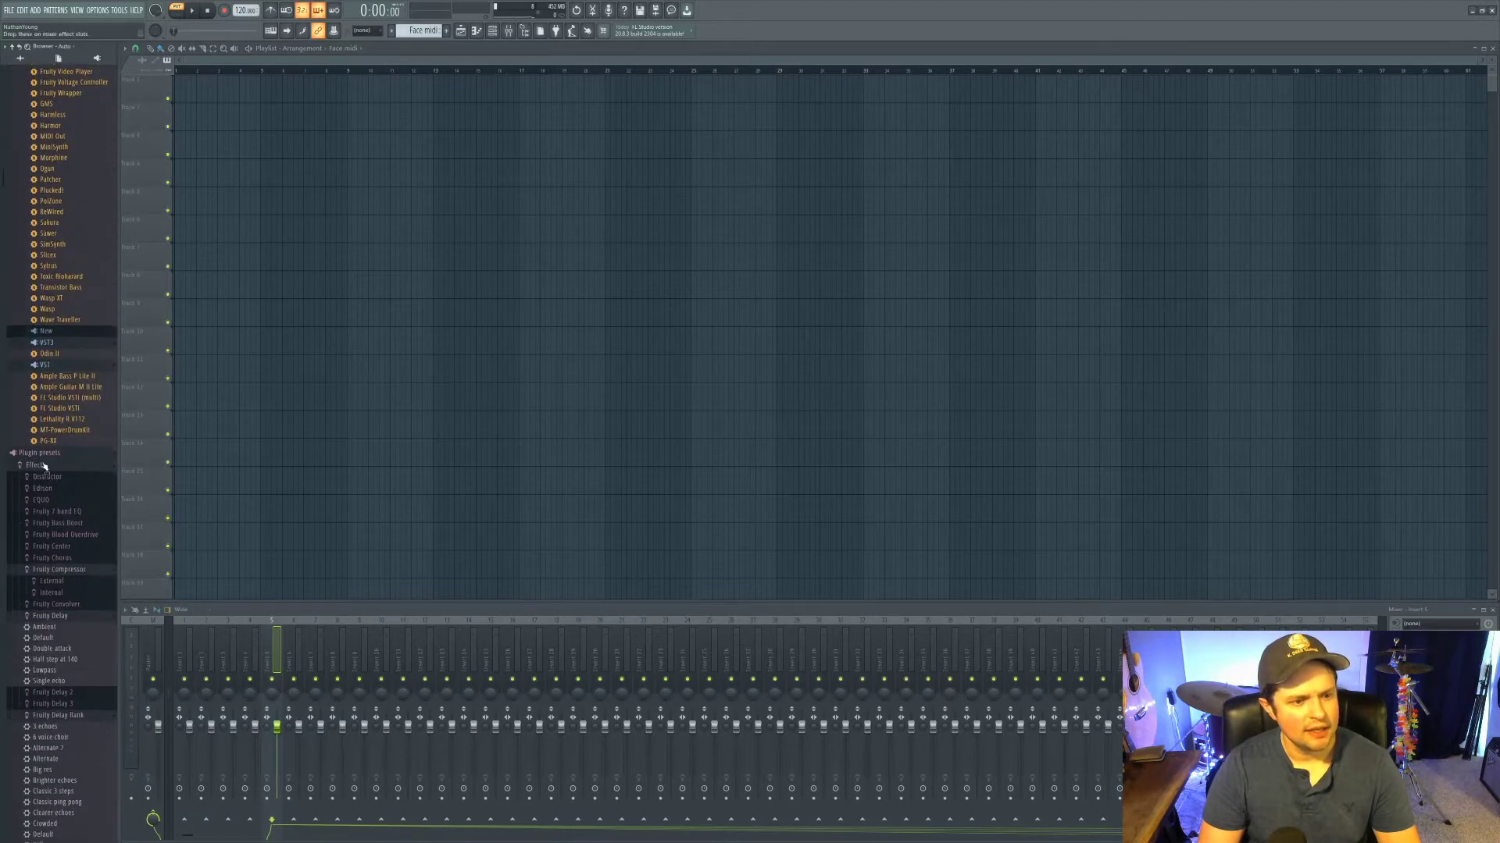
drag(70, 429, 48, 97)
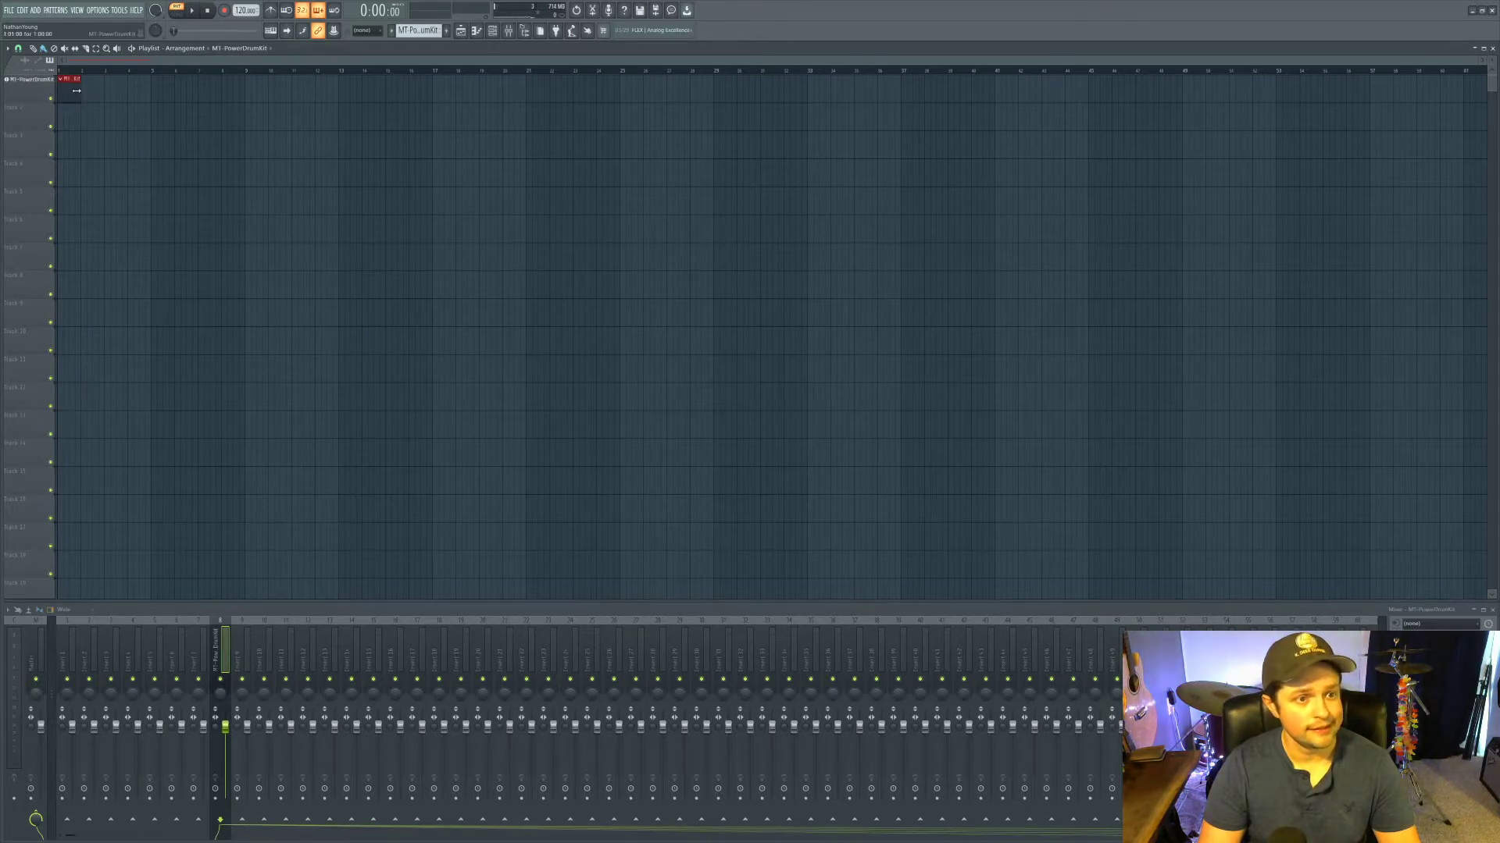
key(space)
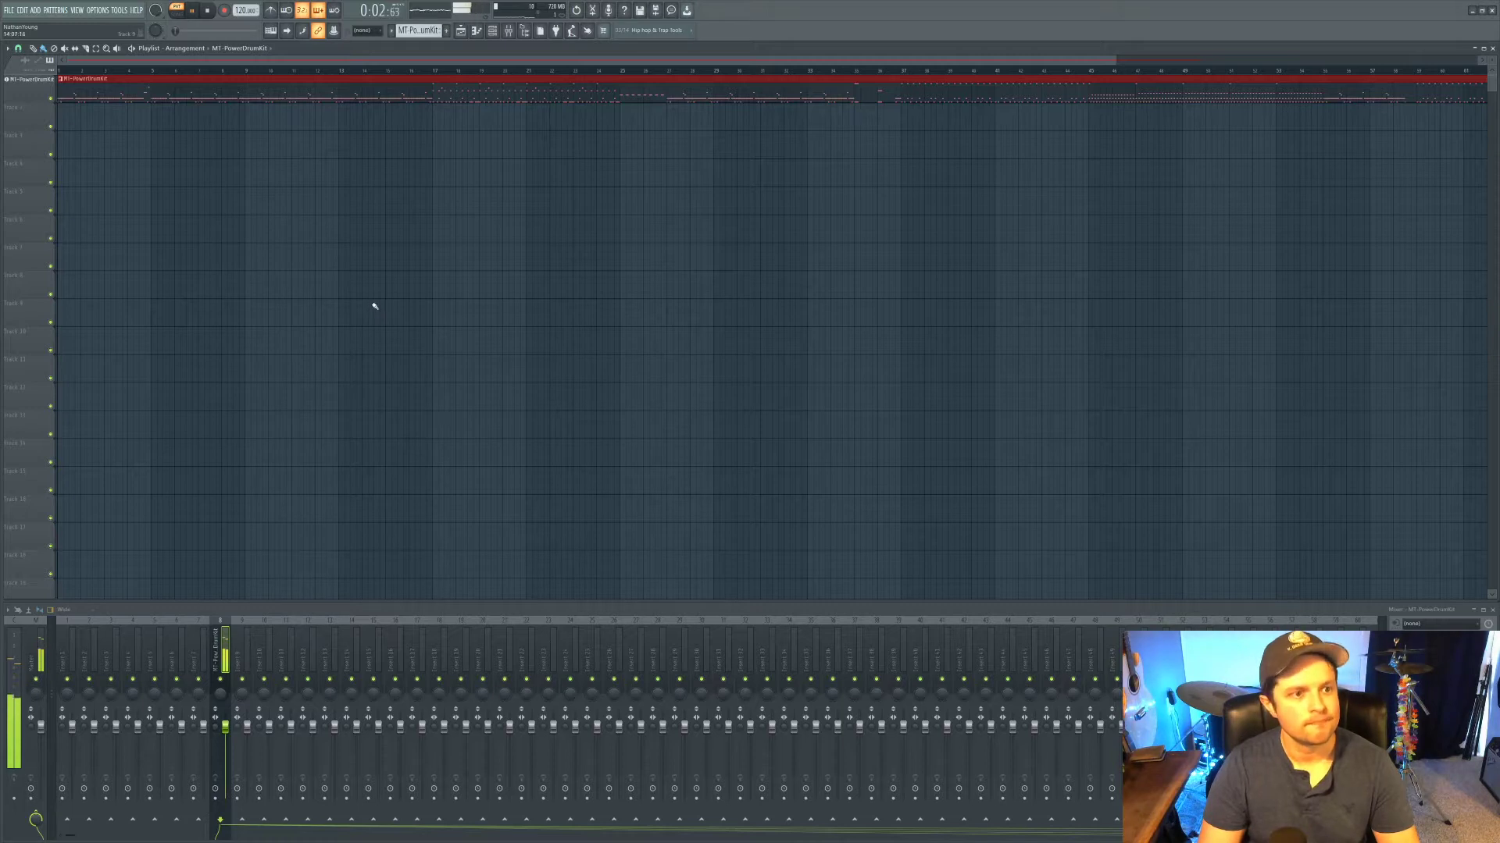
key(space)
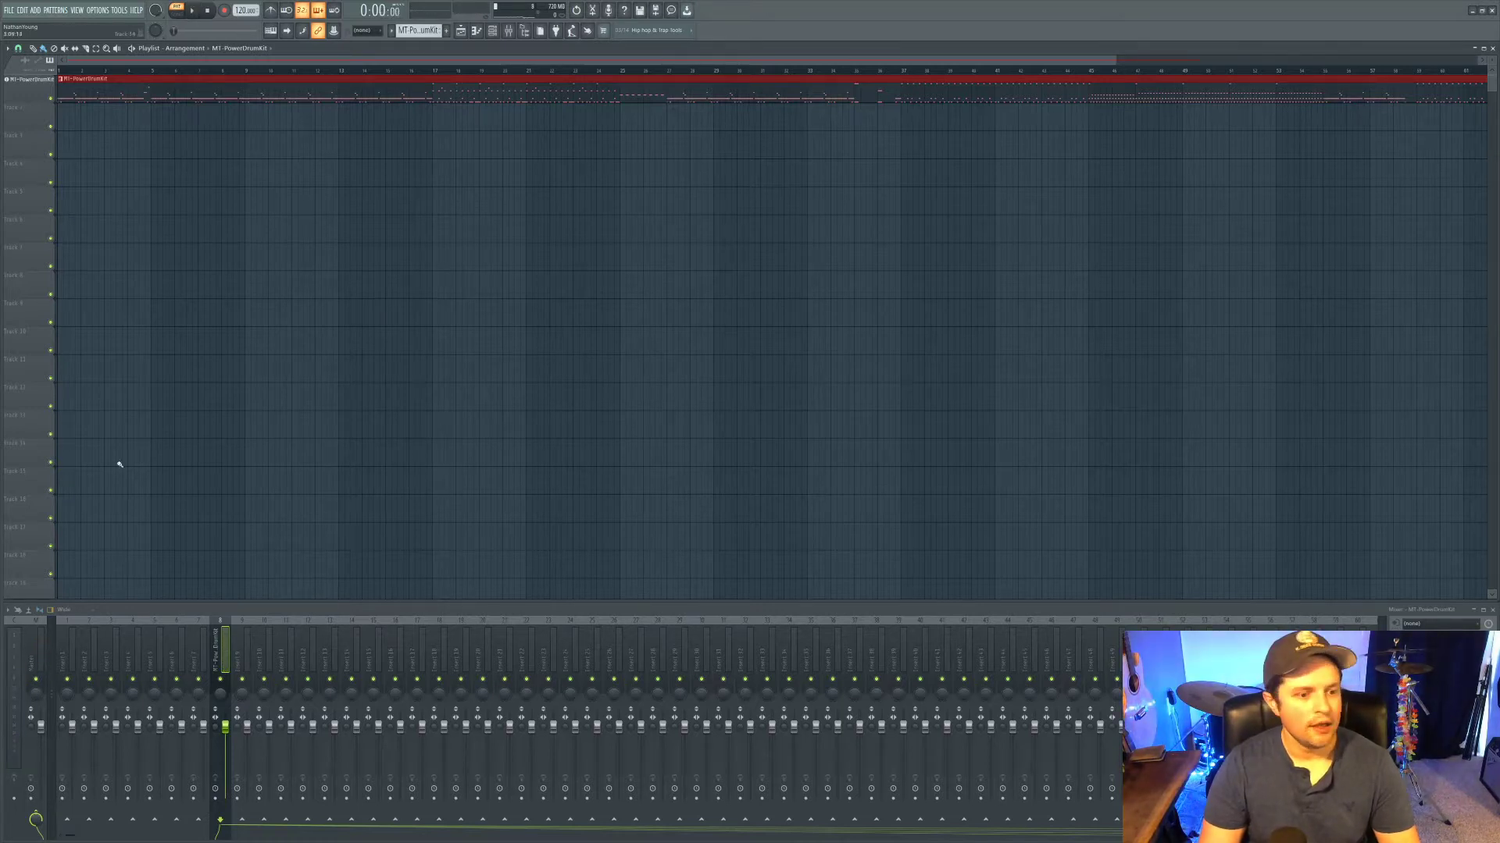
Step: Load the Ample Bass P Lite II generator onto the second playlist track
mouse_move(2, 436)
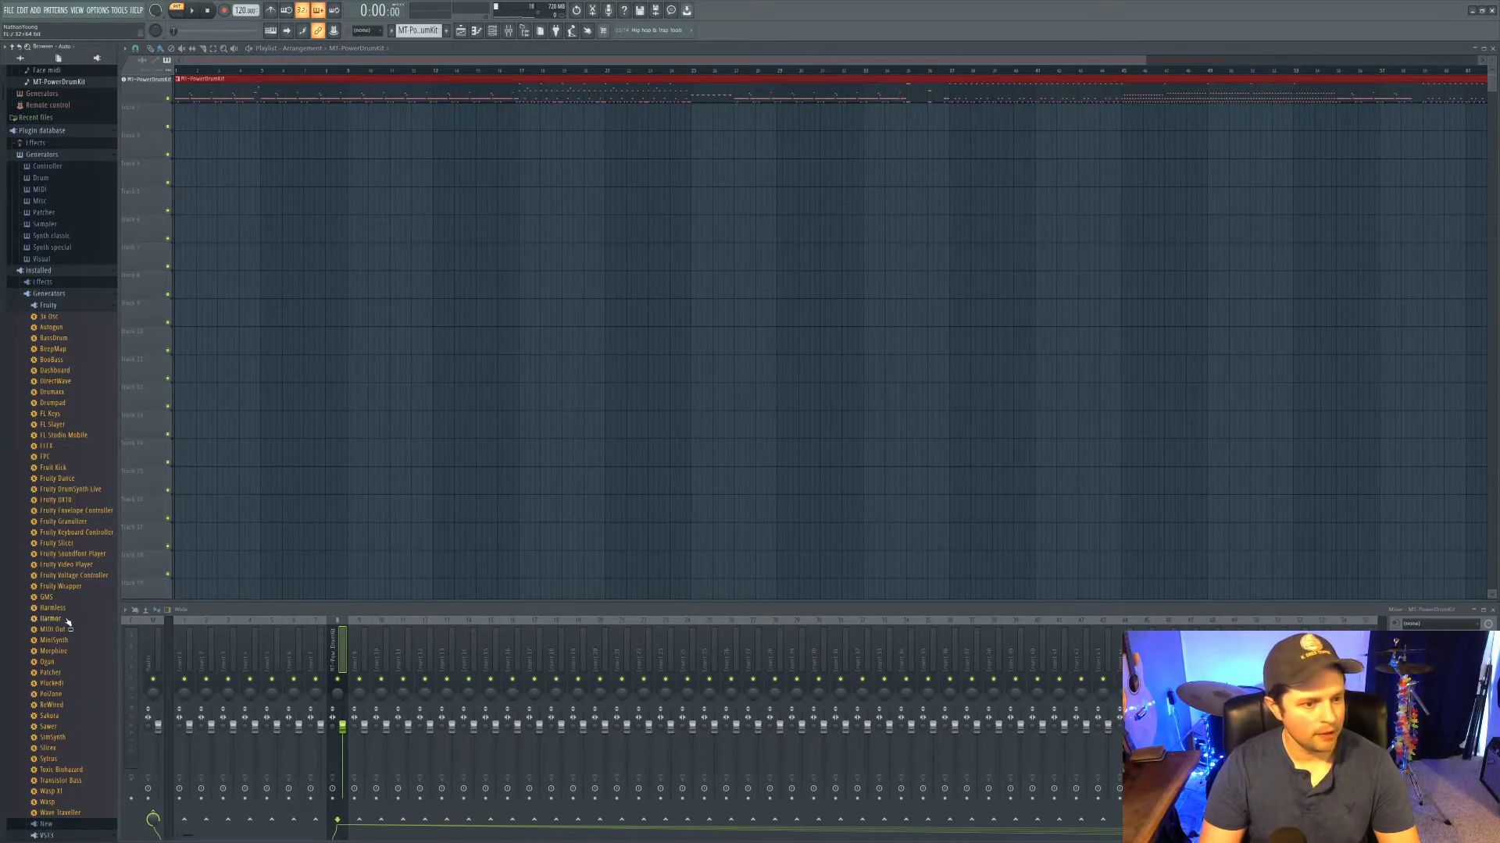
scroll(68, 621, down, 10)
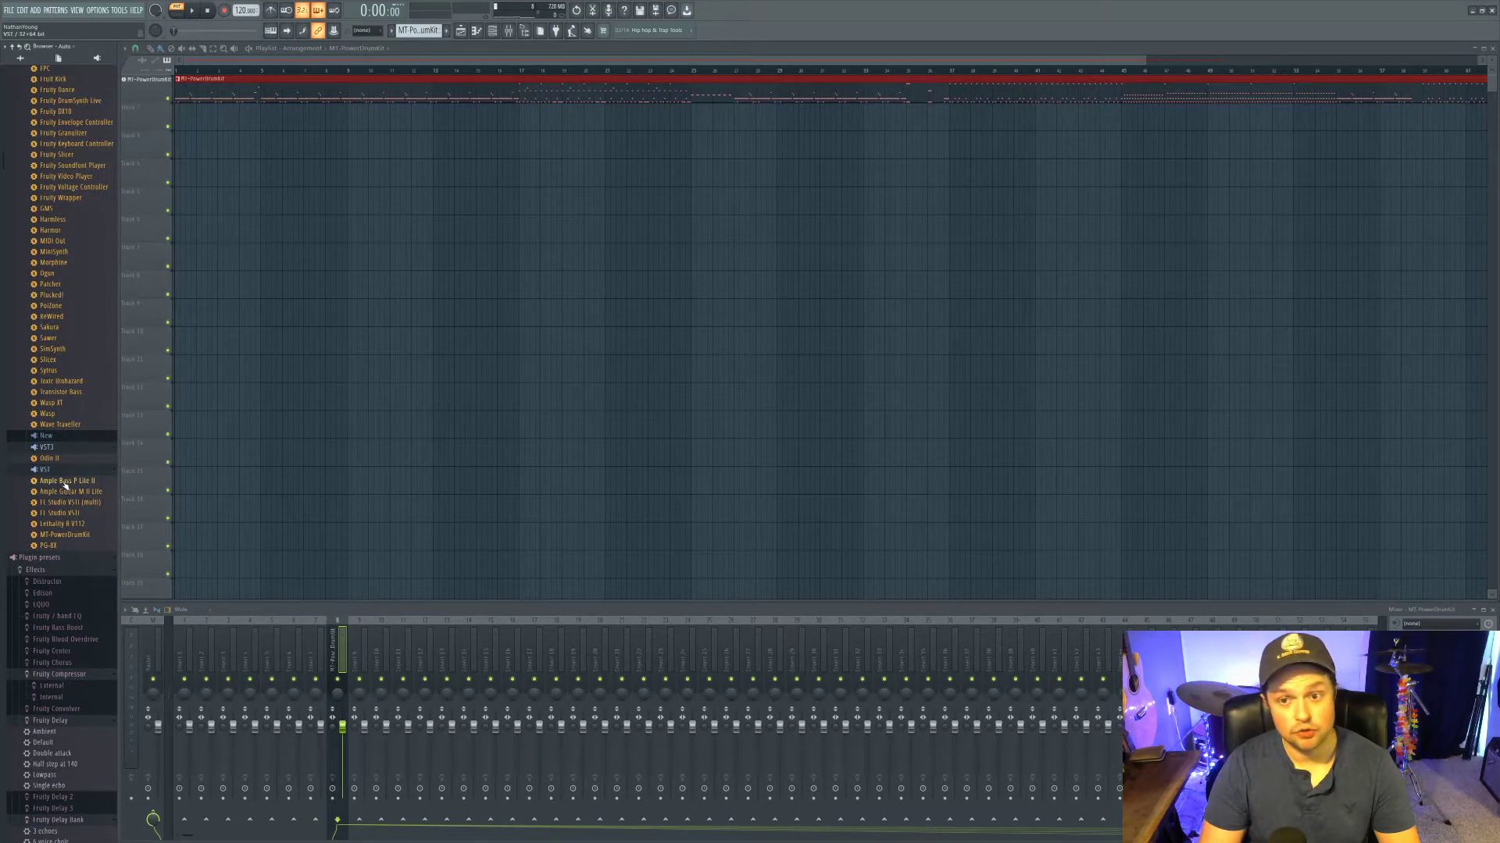
drag(65, 485, 39, 122)
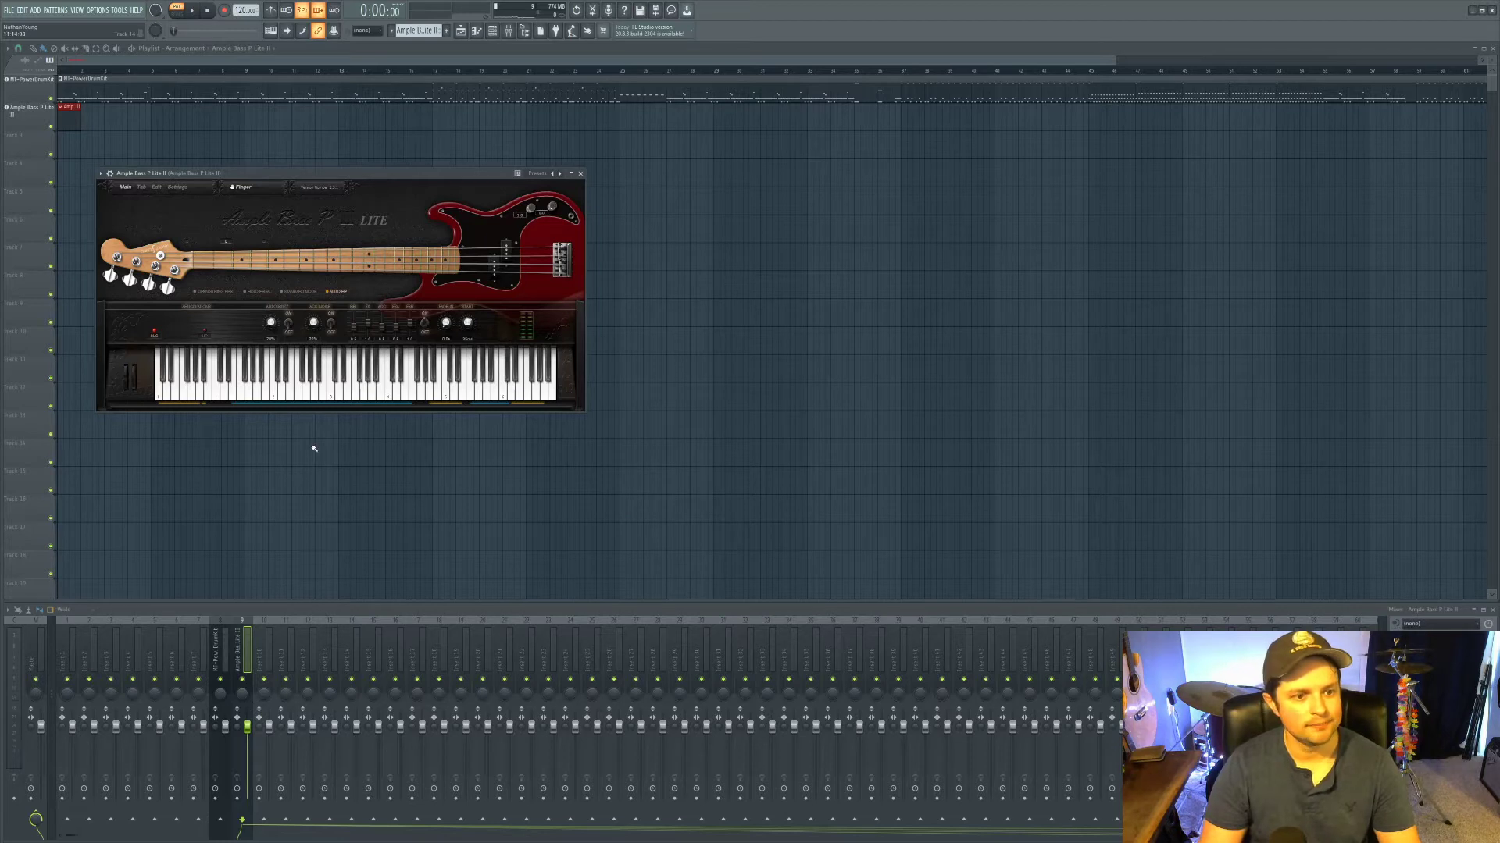
Step: Transpose the Ample Bass P Lite II notes up one octave in the piano roll and play back the bass line
key(F7)
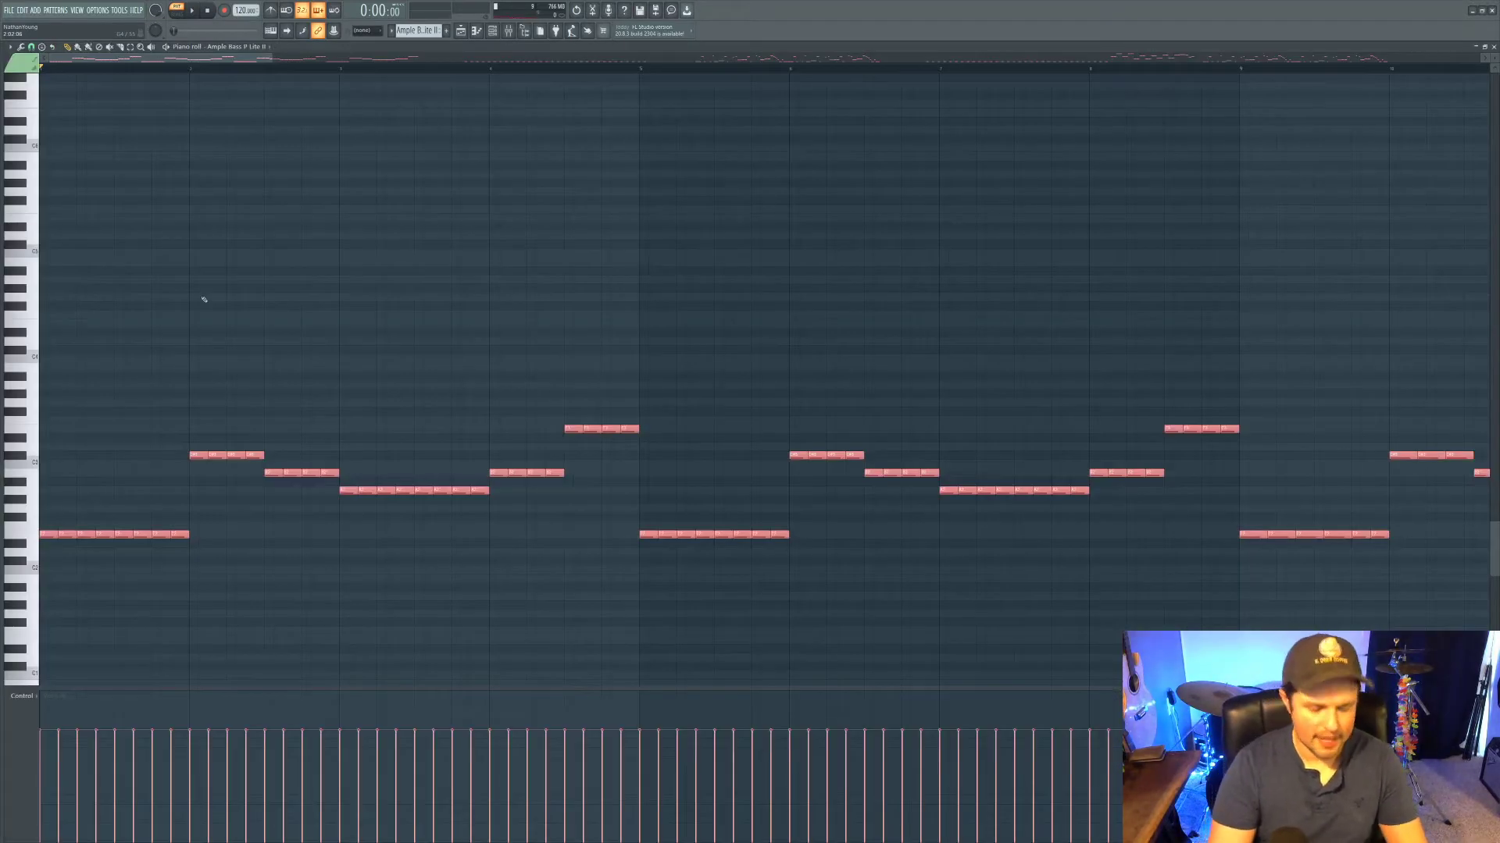
key(ctrl+Up)
key(space)
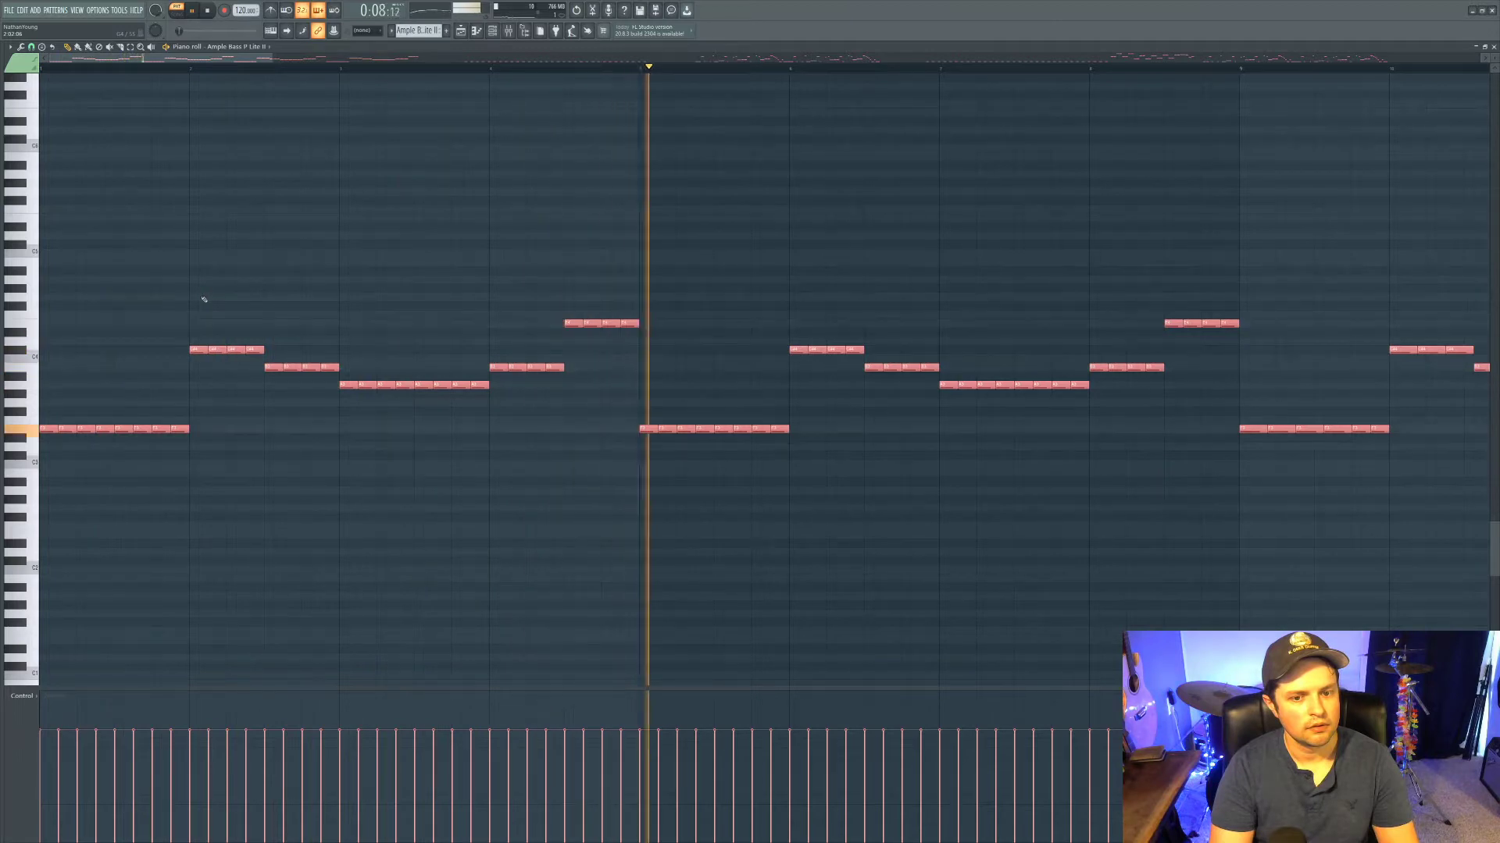
key(space)
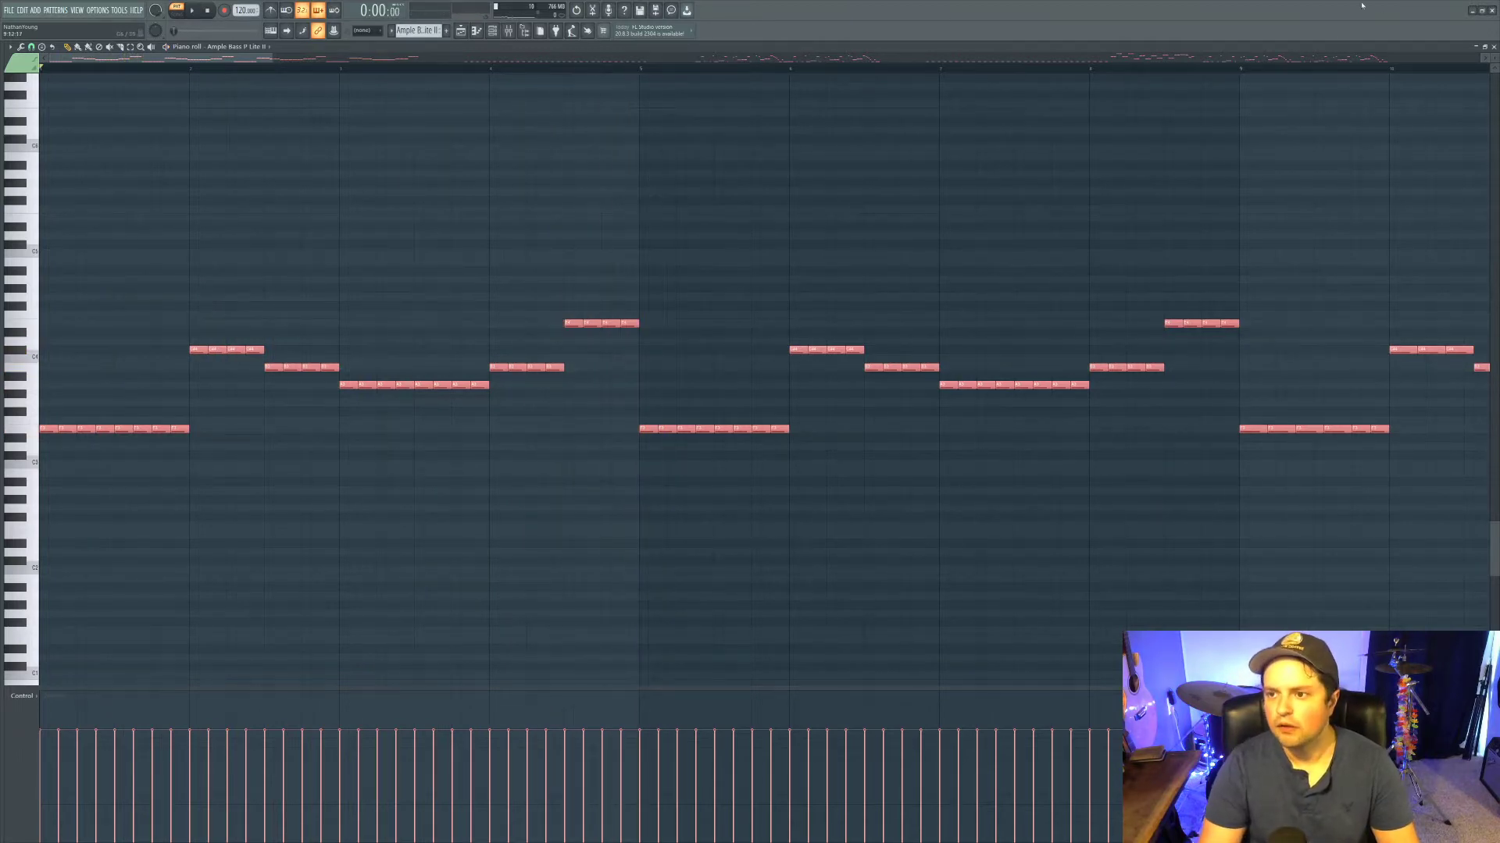
Step: Open the notes of the second channel in the Face midi pattern, and load the Odin II generator onto the third playlist track
click(471, 31)
click(492, 30)
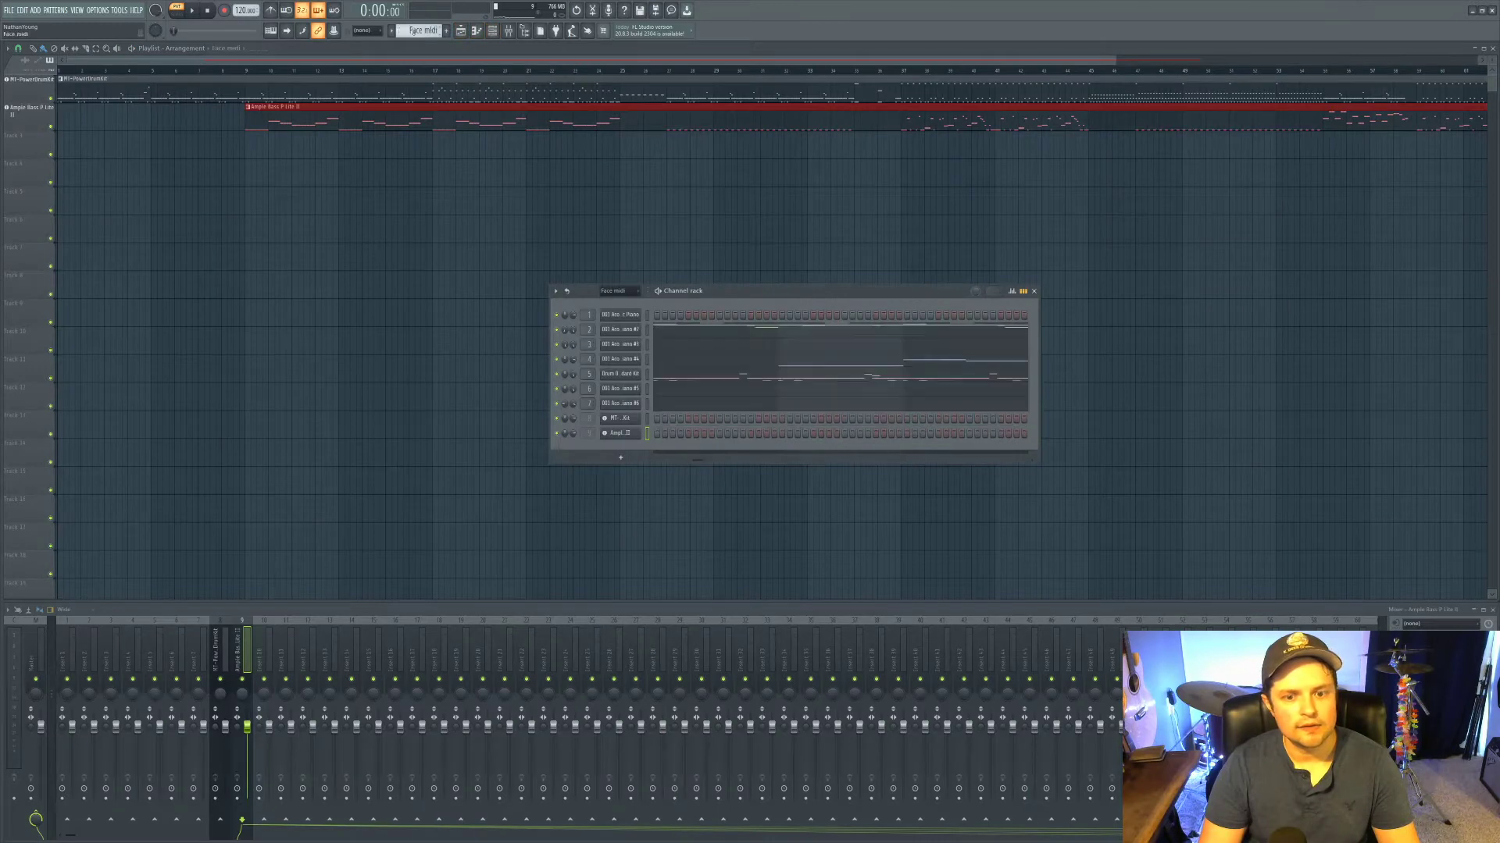
click(712, 335)
key(alt+F8)
scroll(52, 539, down, 2)
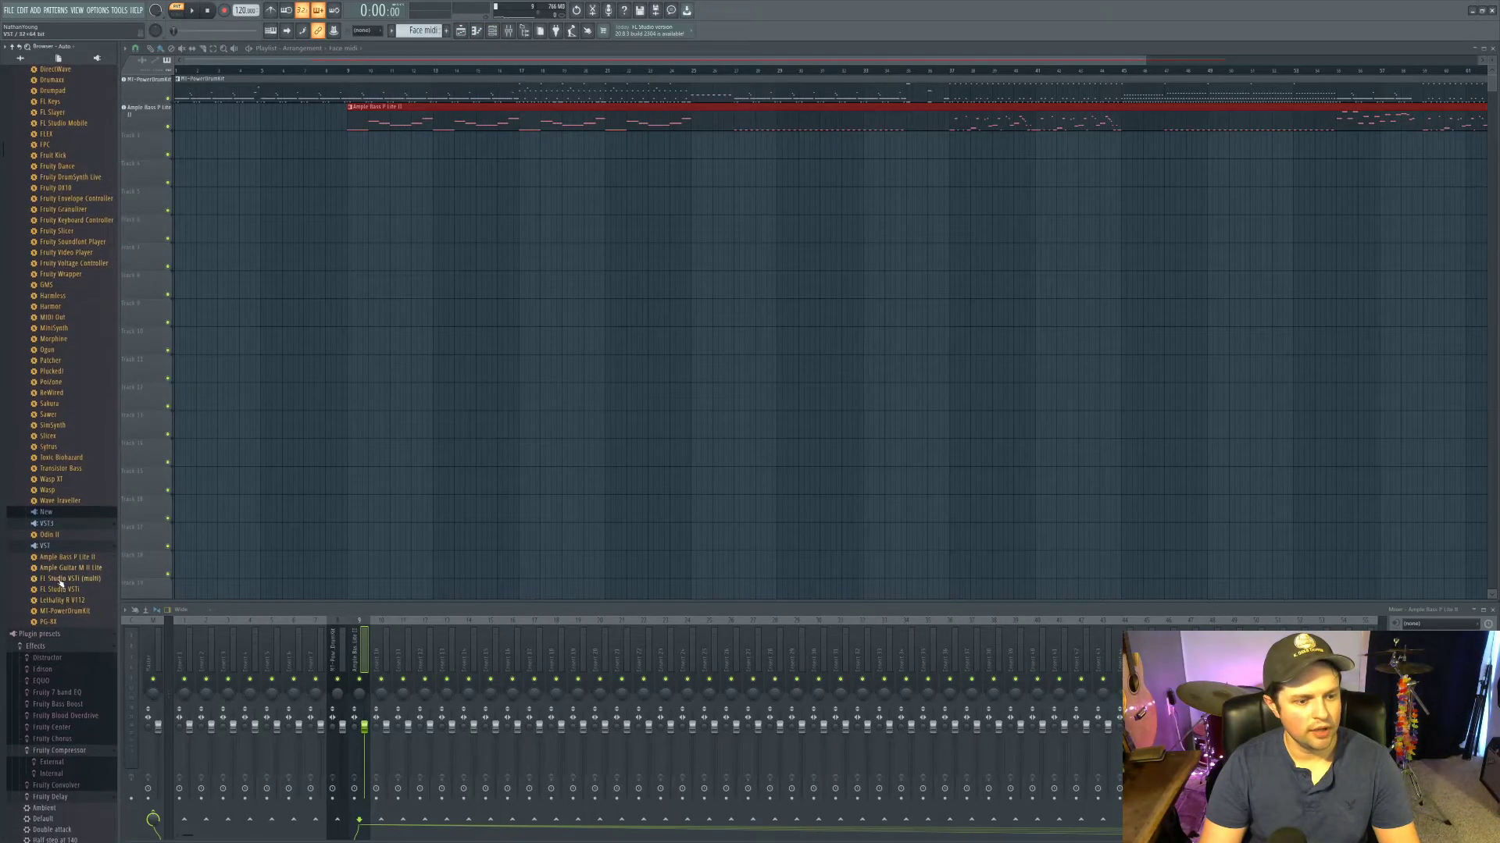
drag(52, 539, 171, 231)
key(alt+F8)
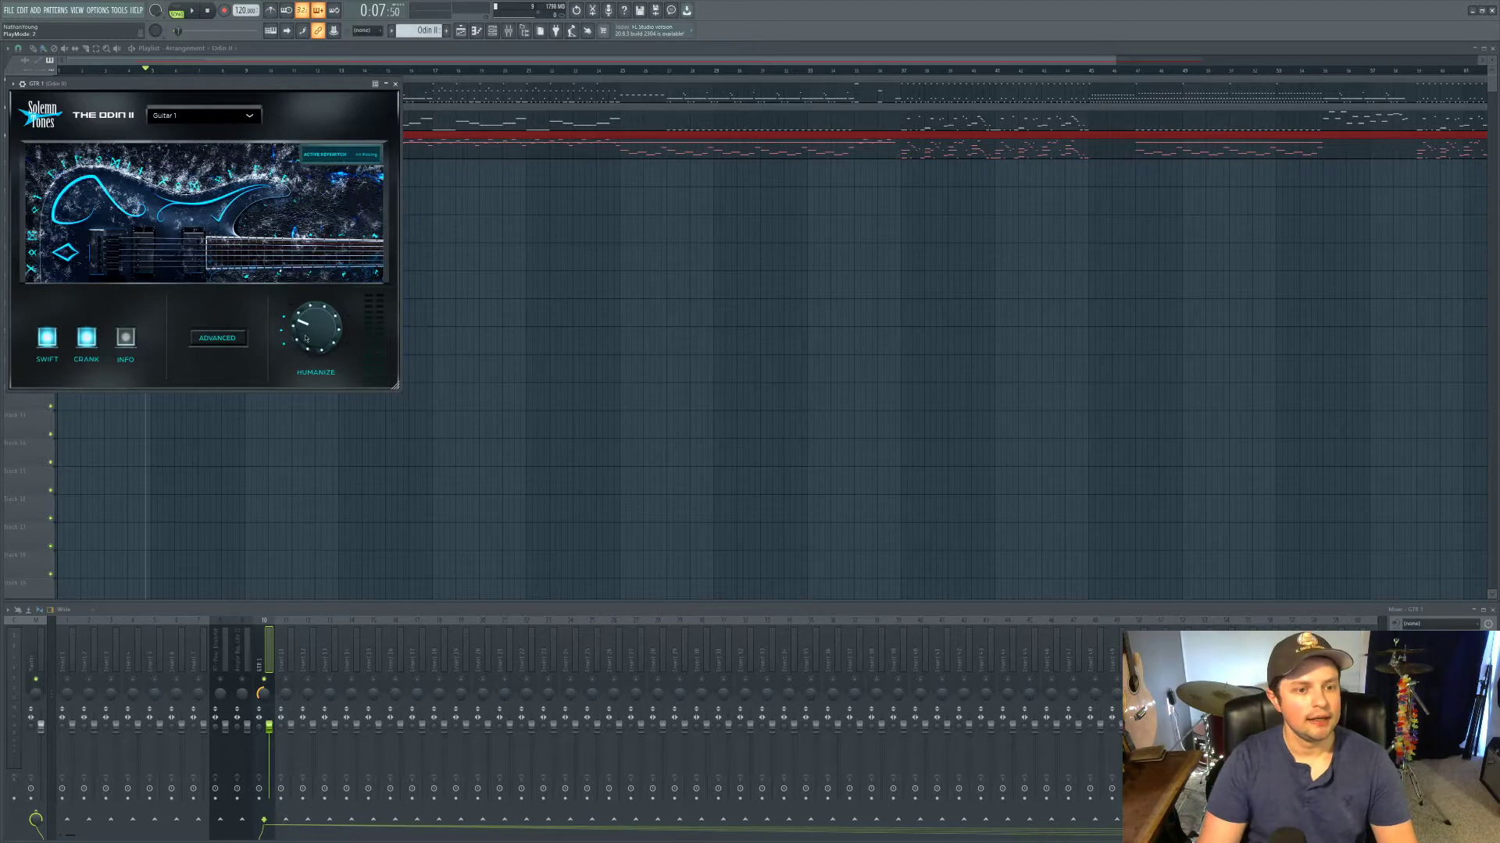
Step: Raise the Humanize amount in GTR 1's Odin II plugin and play back the arrangement with the guitar
drag(307, 315, 297, 304)
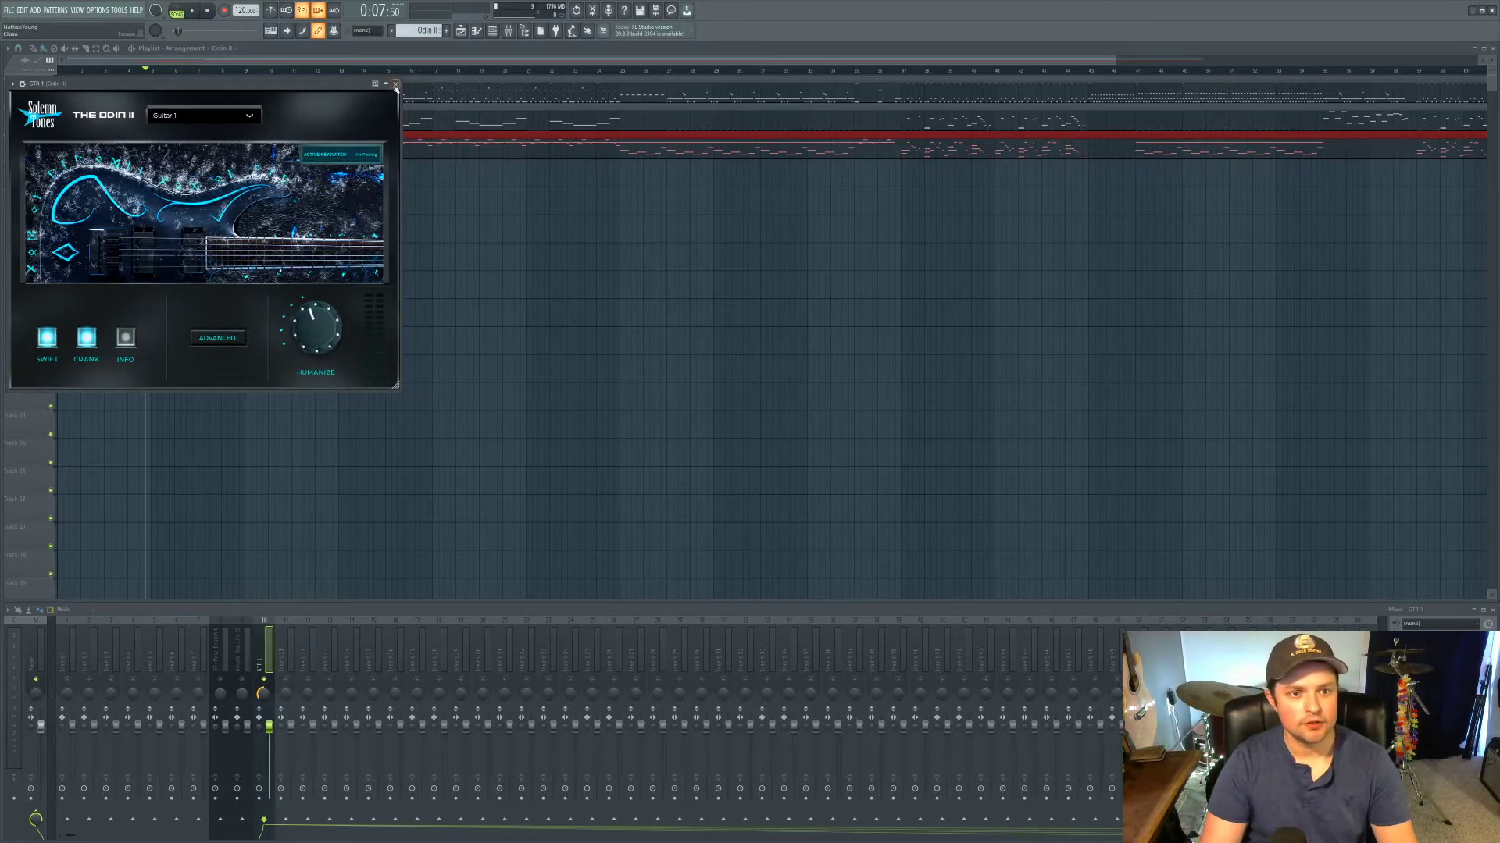
click(395, 84)
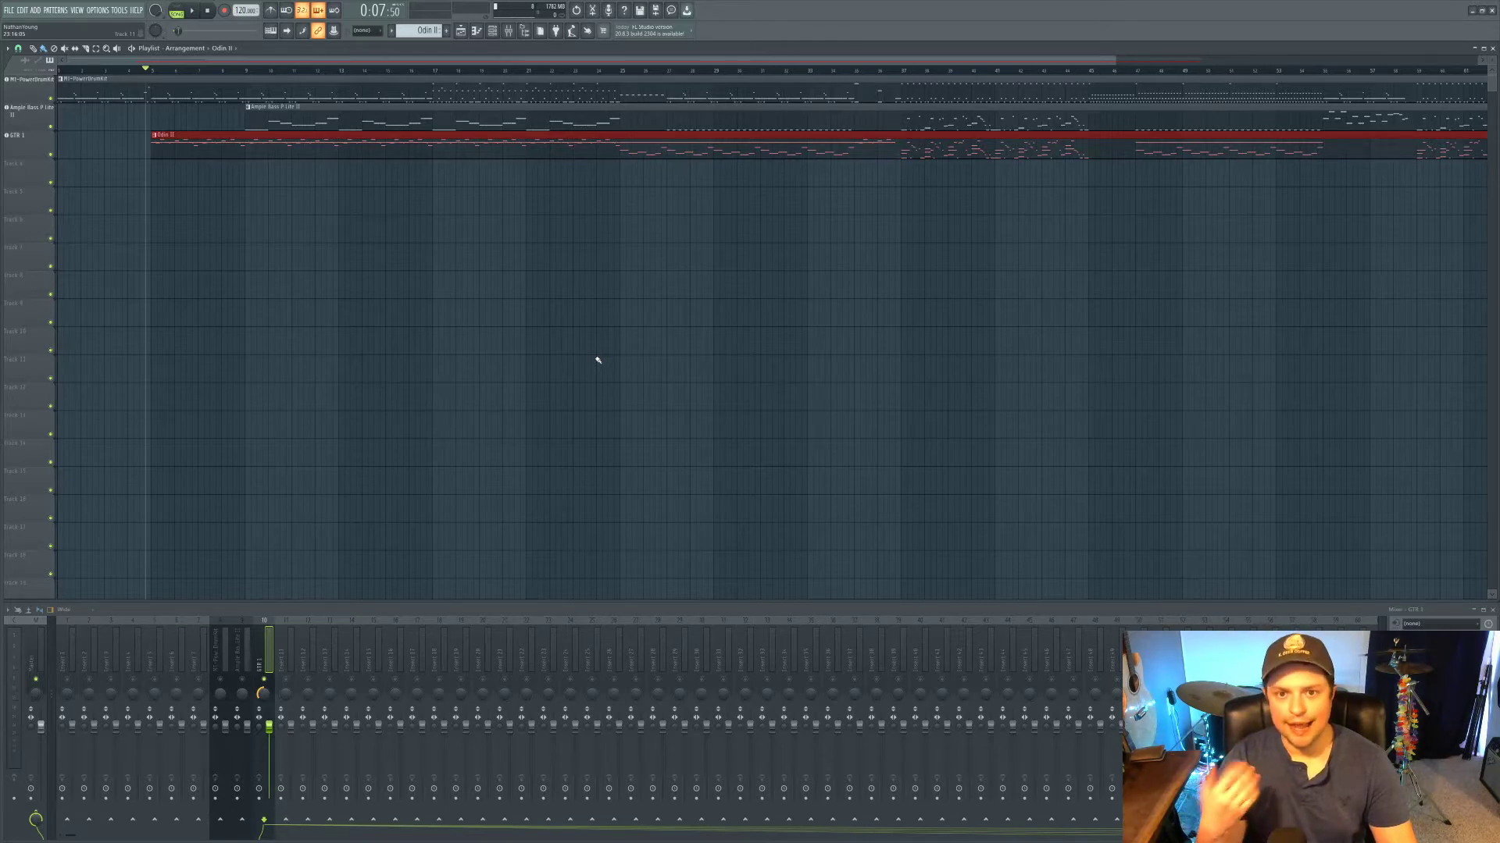
key(space)
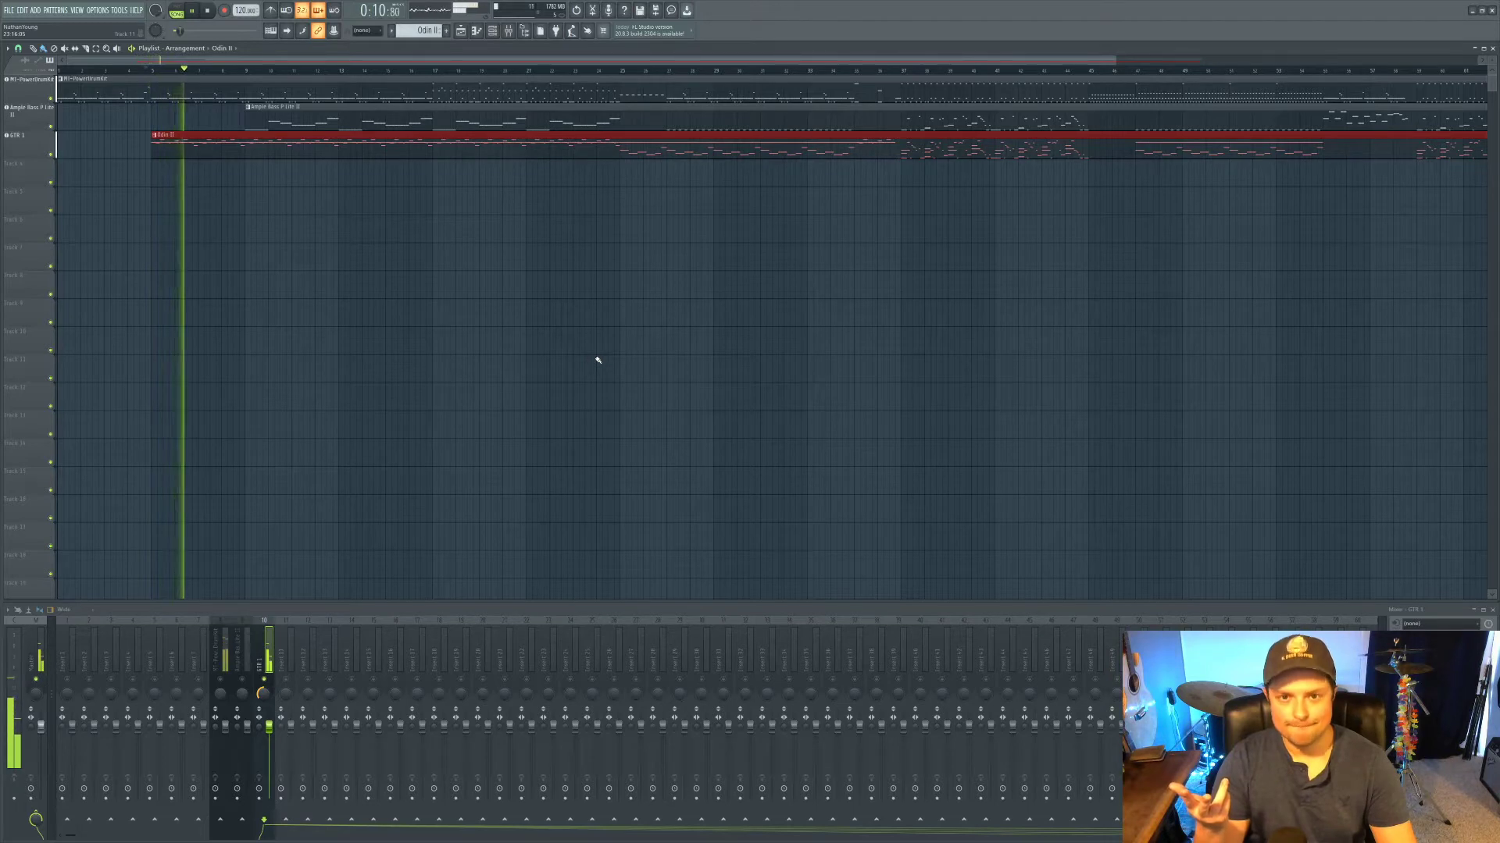
key(space)
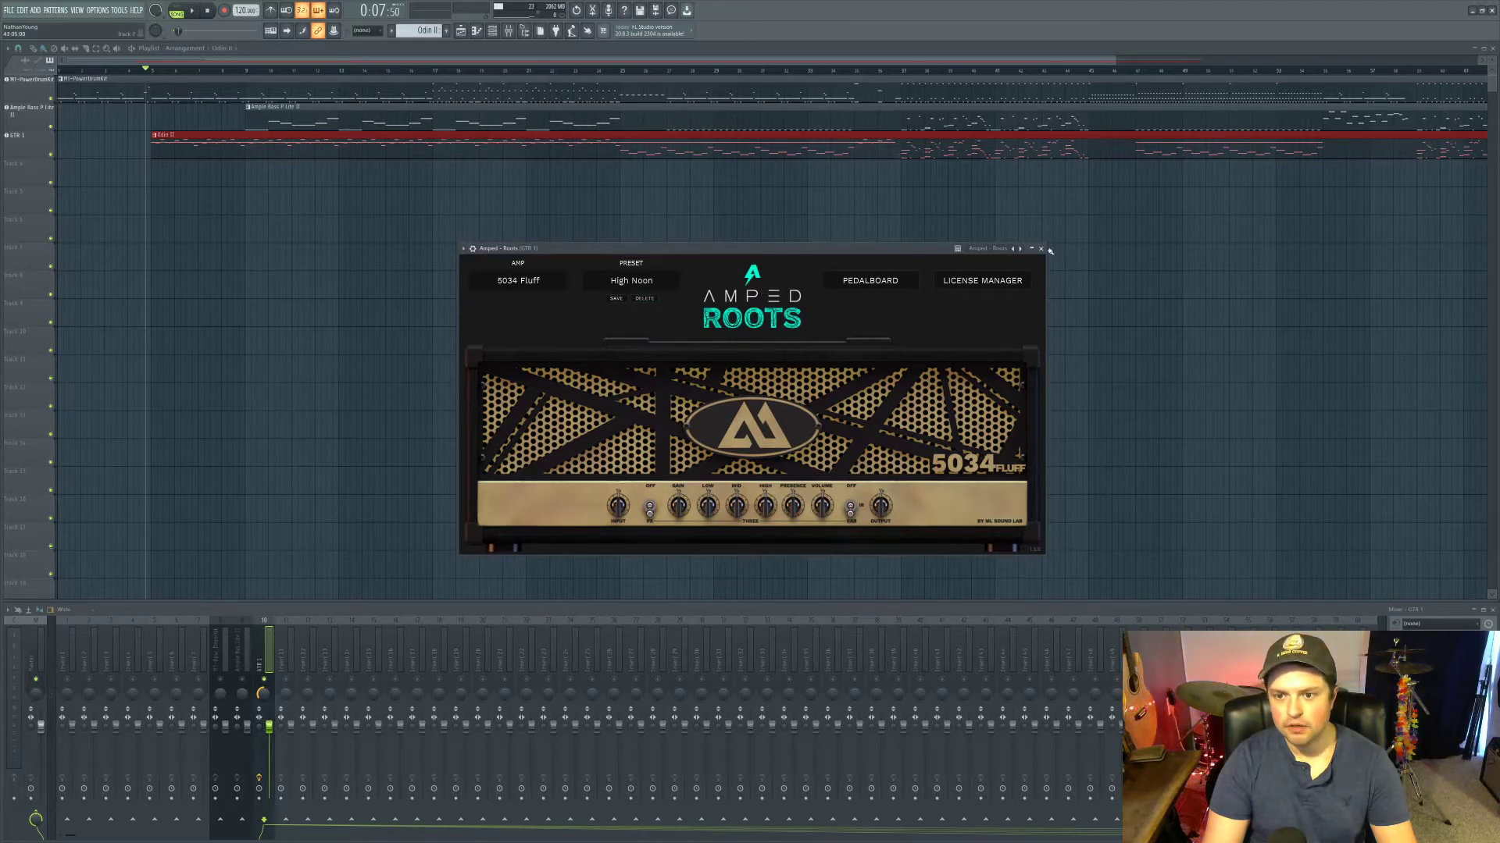
Step: Try the noise gate pedal on GTR 1's Amped Roots pedalboard with the threshold at about 0.47
click(898, 281)
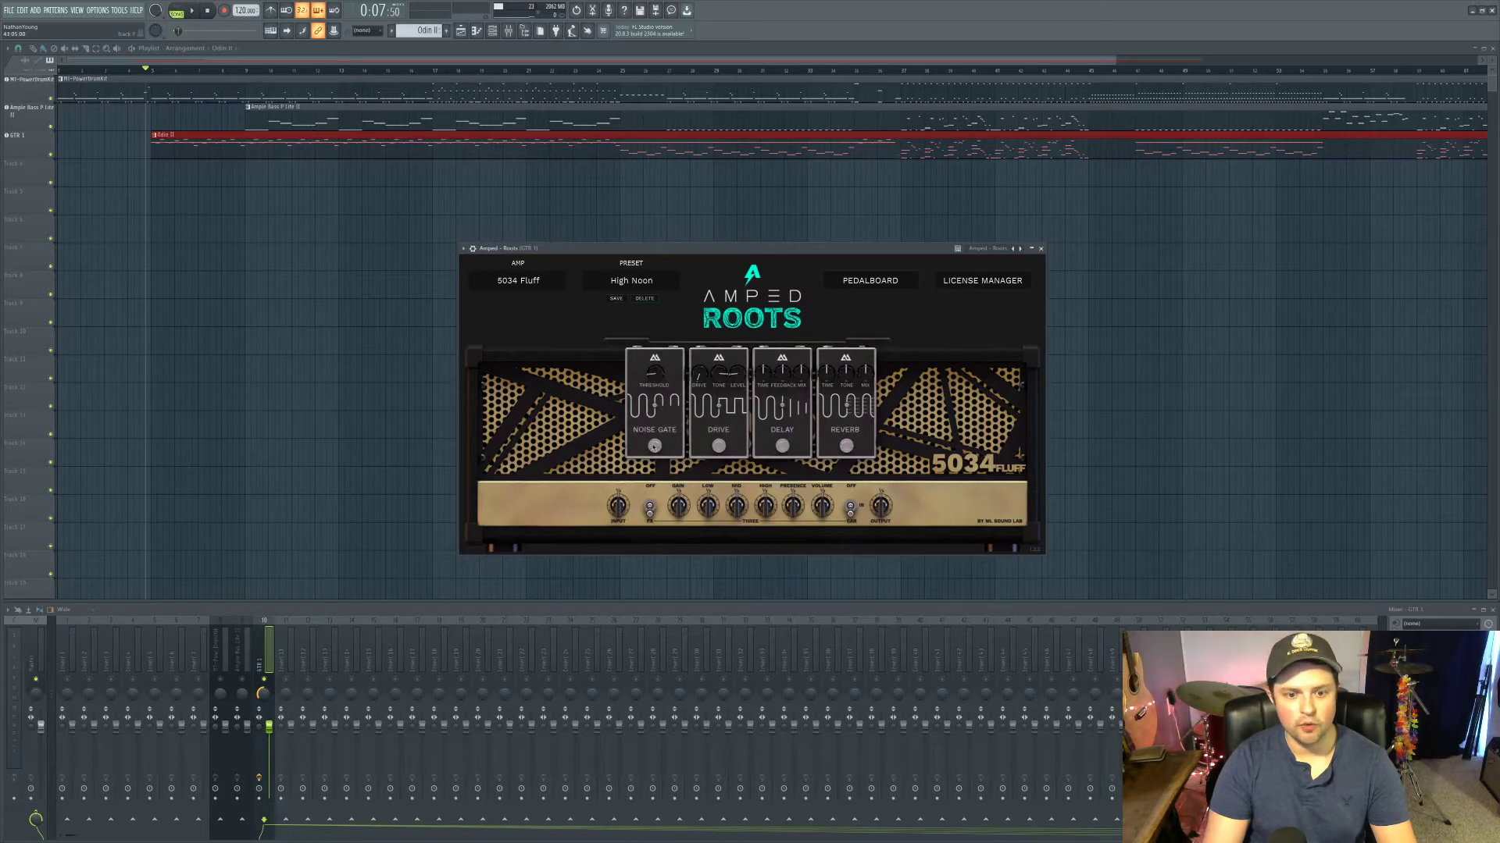
click(654, 446)
drag(657, 380, 651, 369)
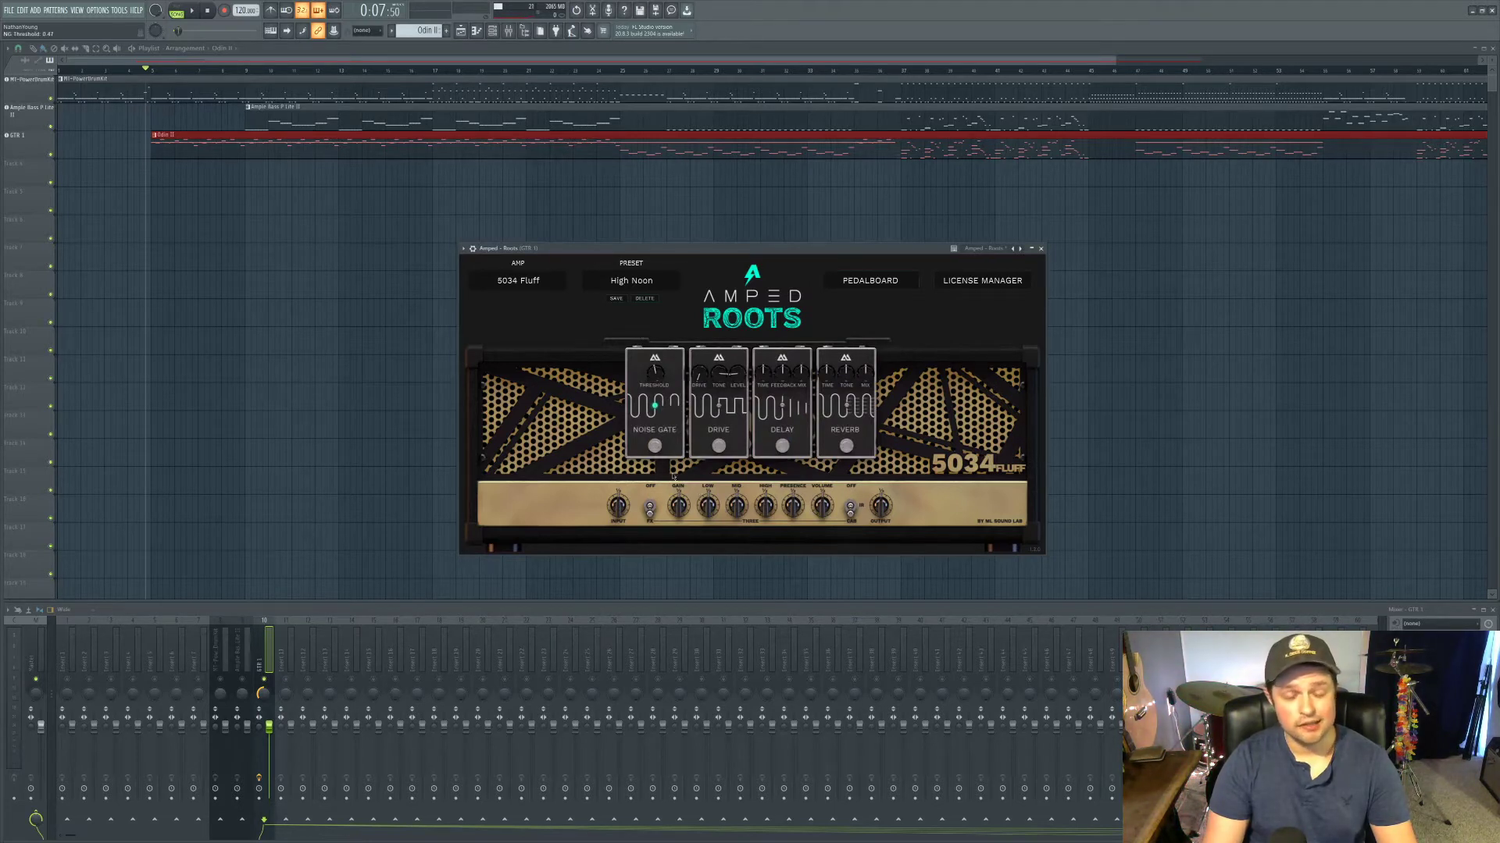
click(656, 446)
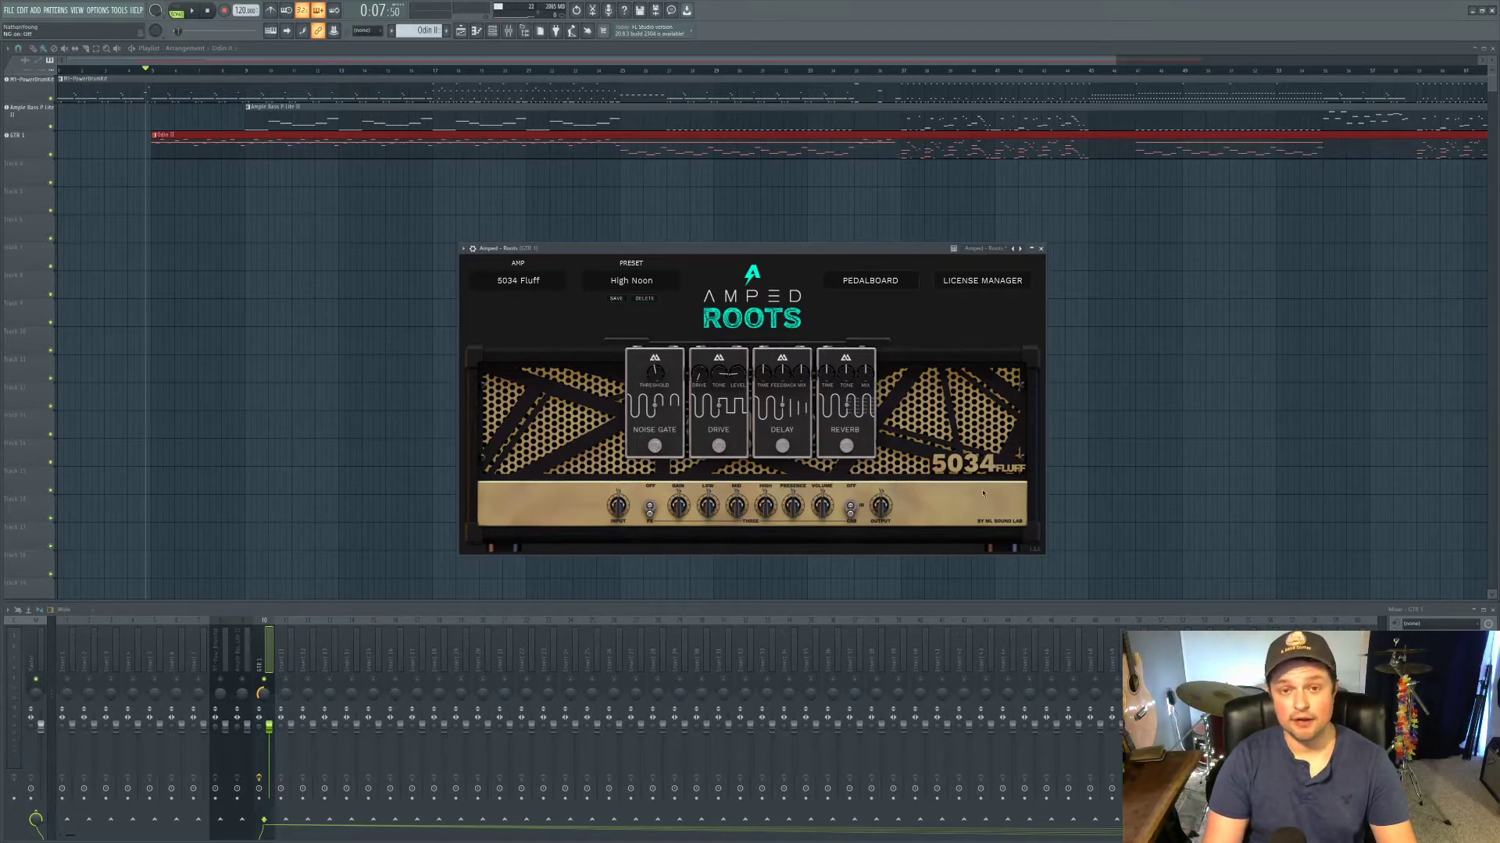
Step: Close GTR 1's Amped Roots plugin and play back the arrangement with the guitar running through the amp
click(1041, 248)
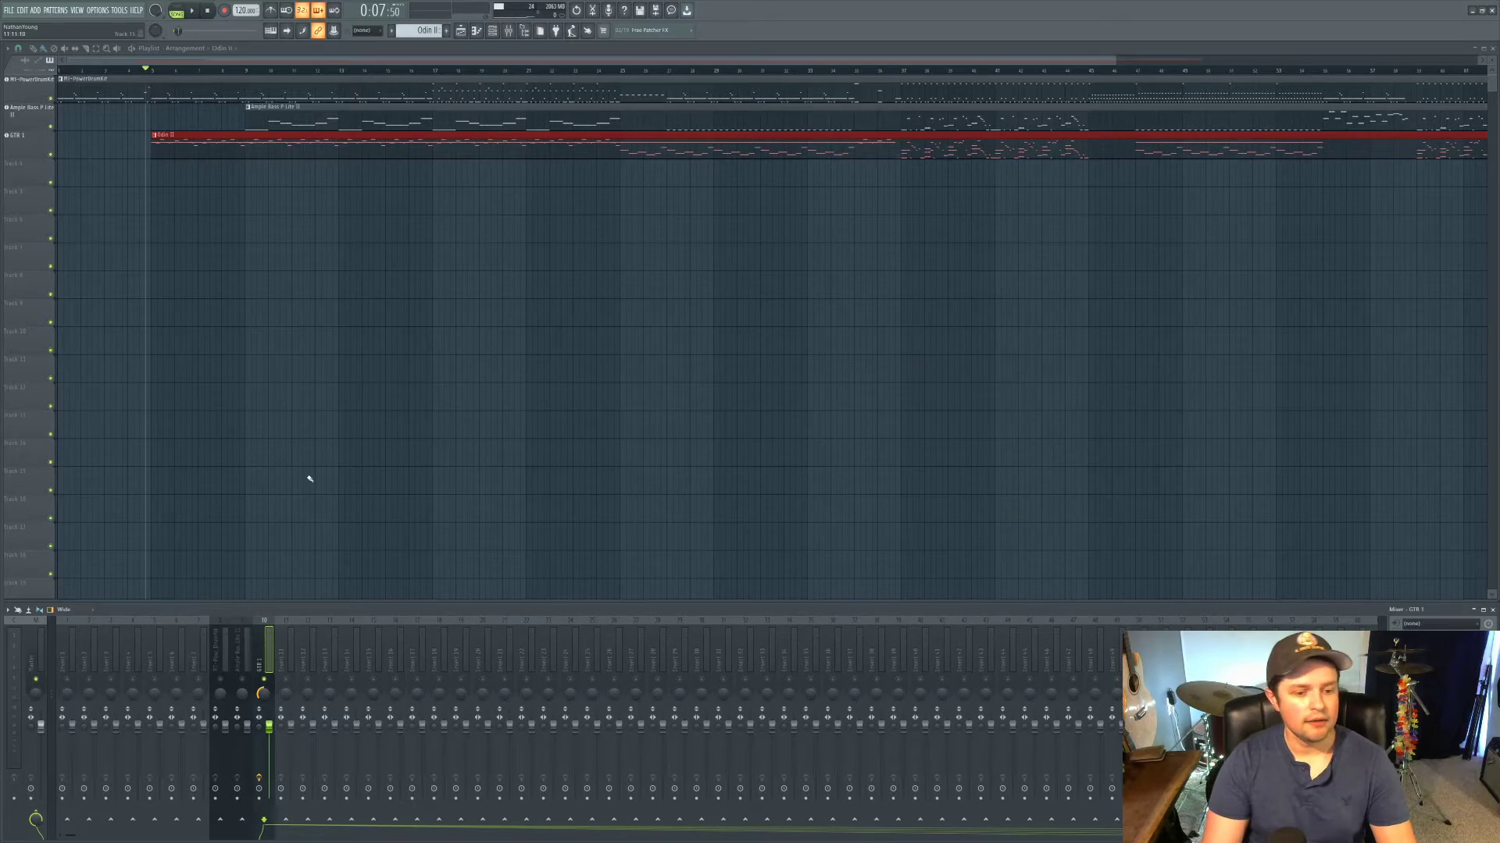
key(space)
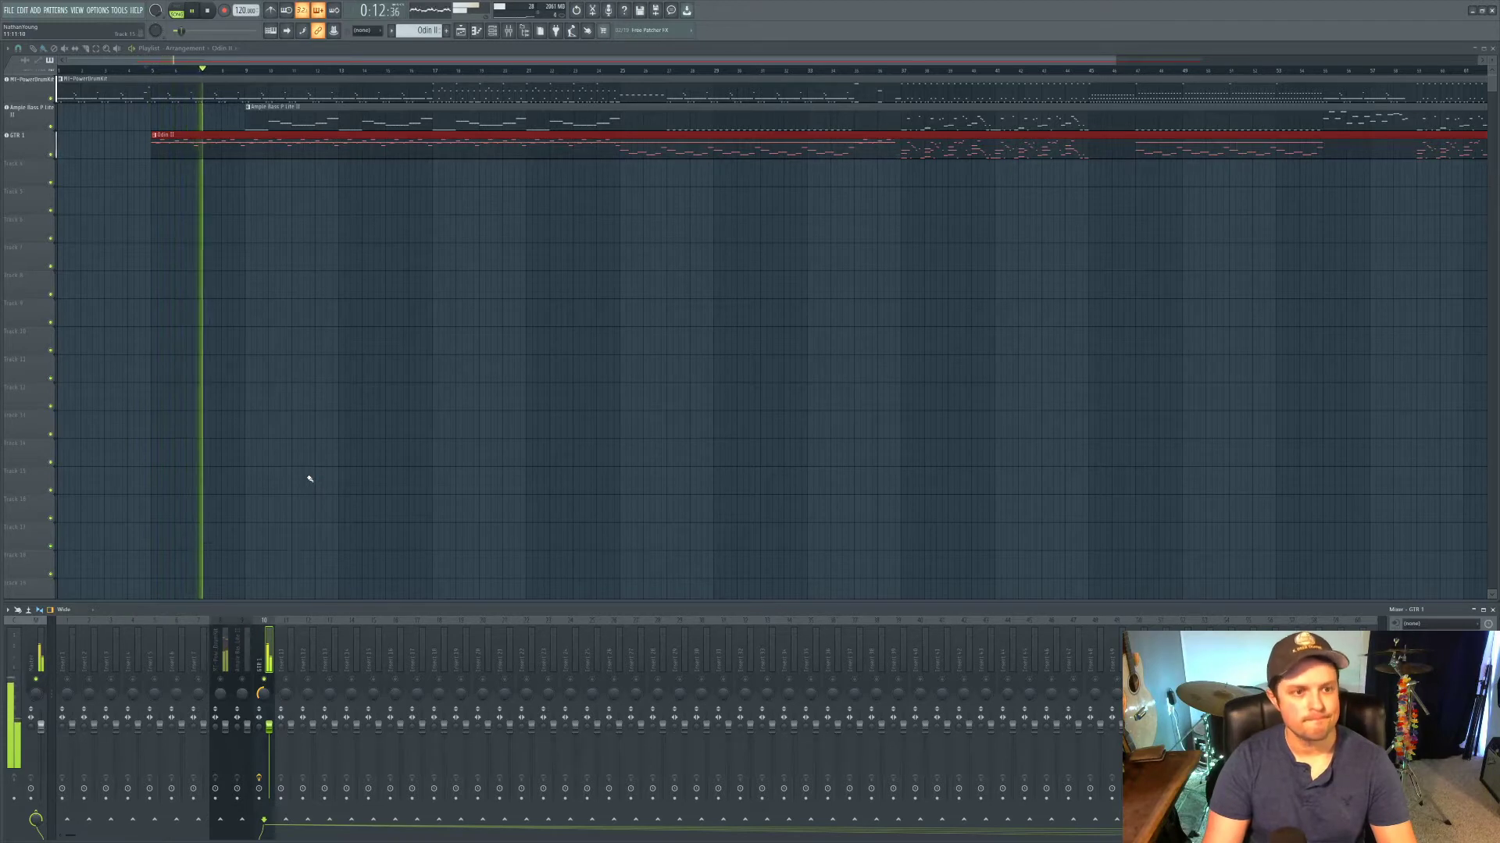
key(space)
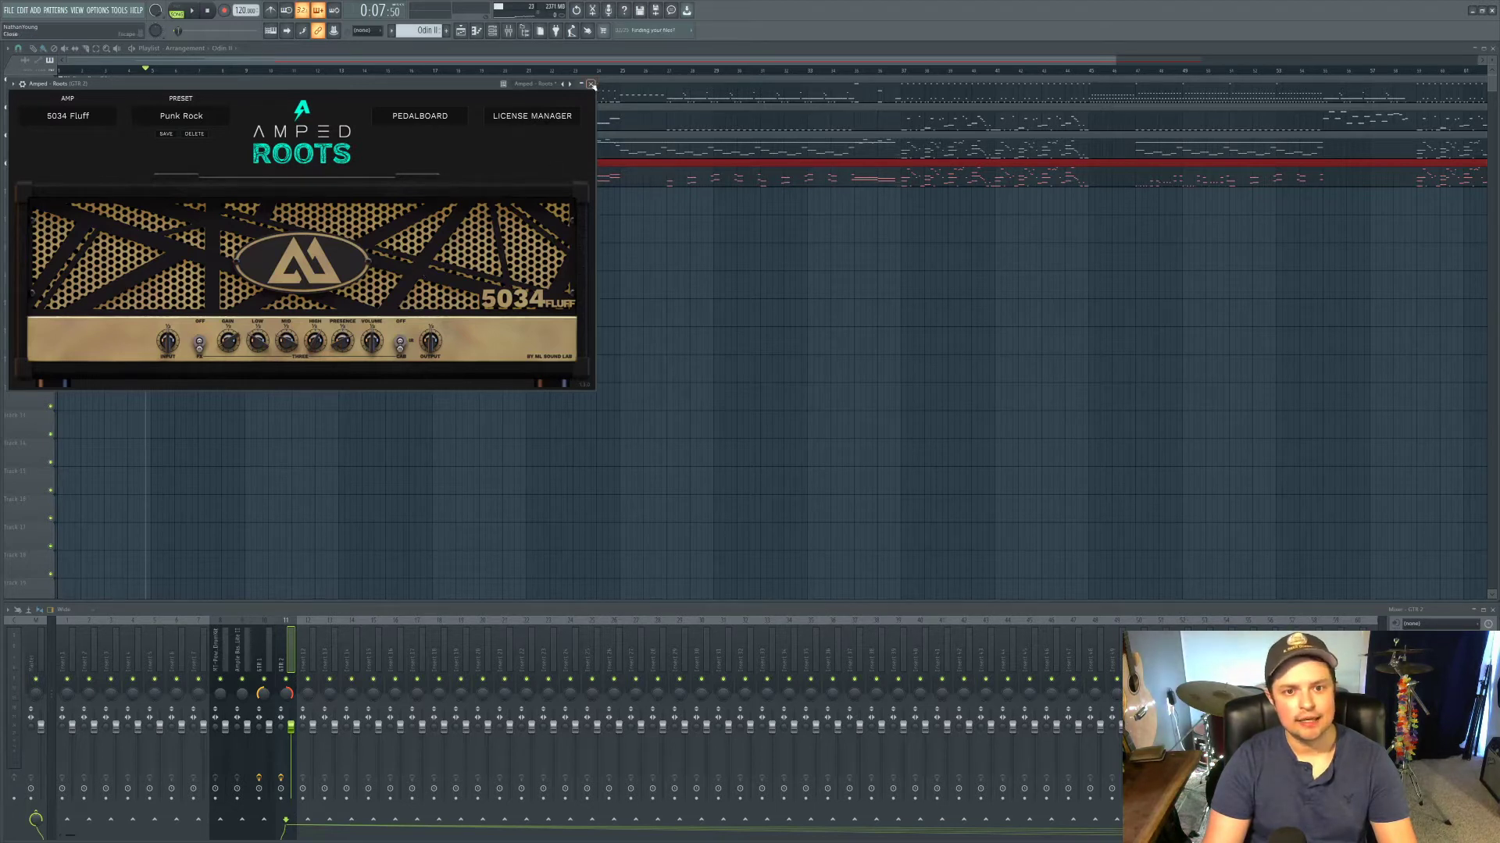
Step: Close GTR 2's Amped Roots plugin, check its Odin II settings, and play back the arrangement from the start
click(591, 84)
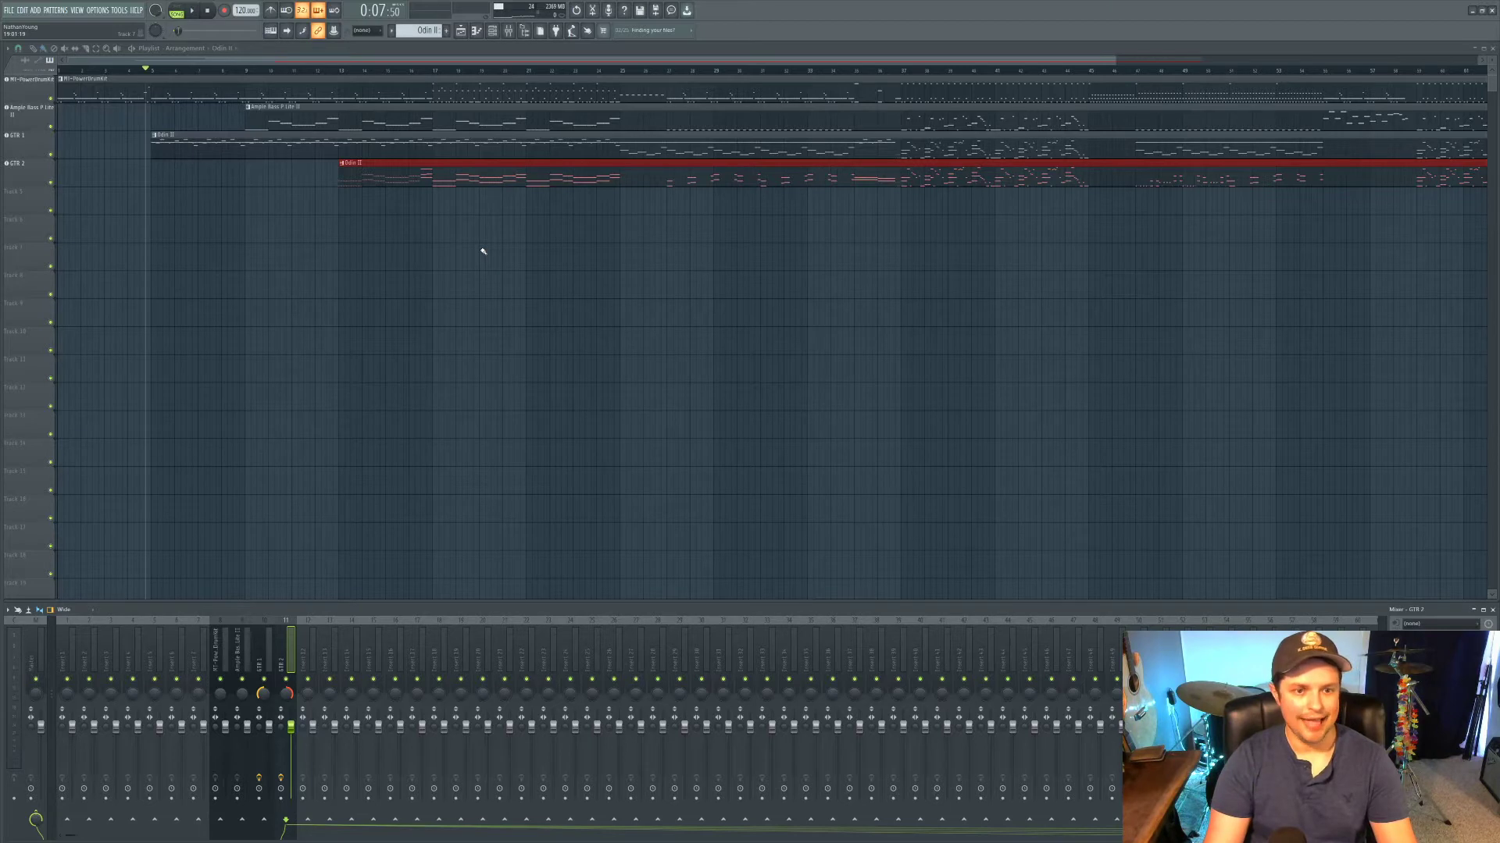
click(438, 175)
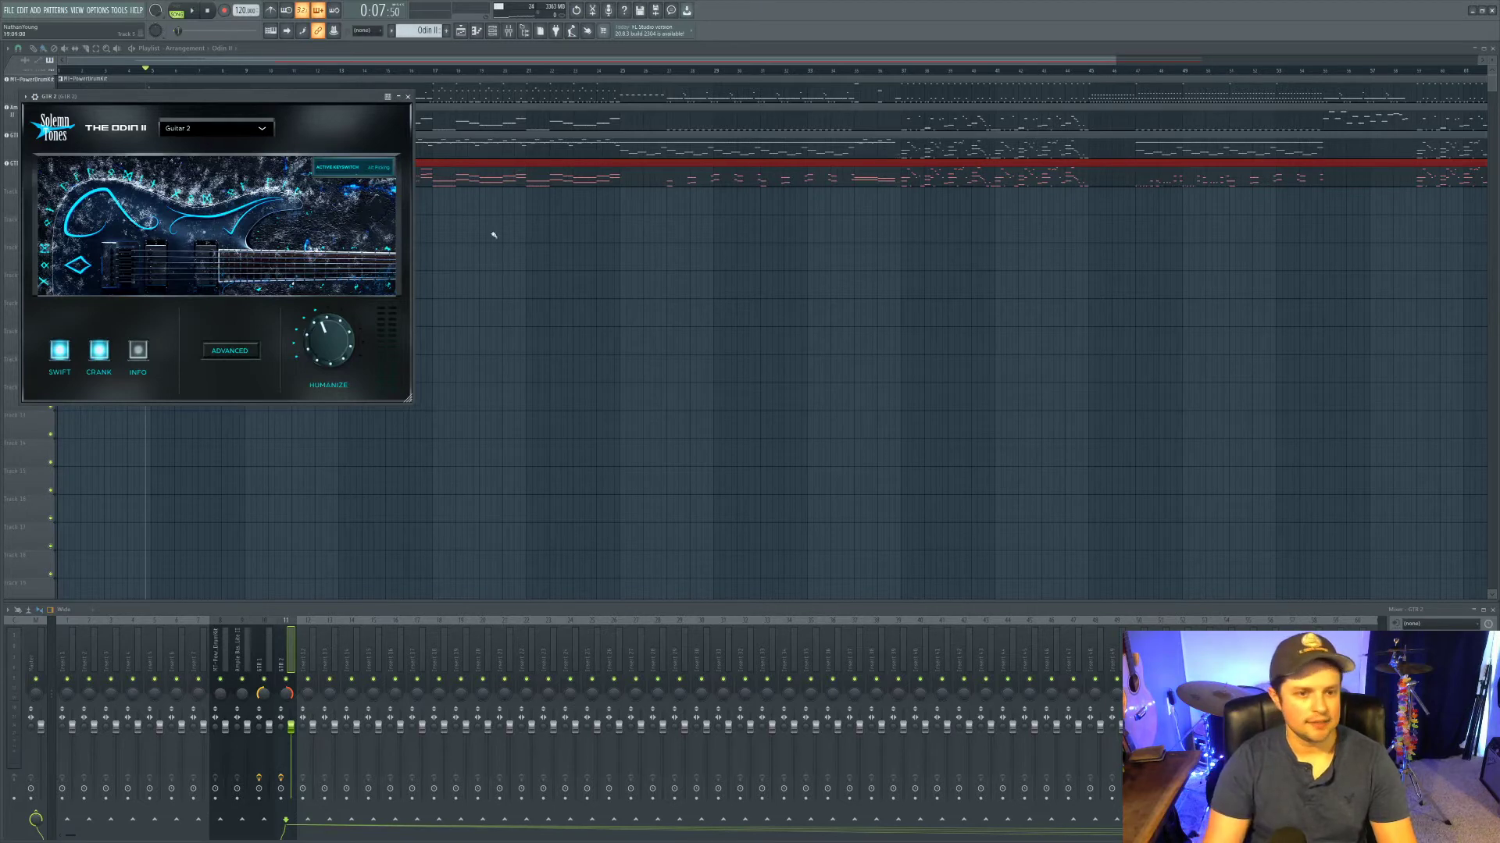
click(407, 97)
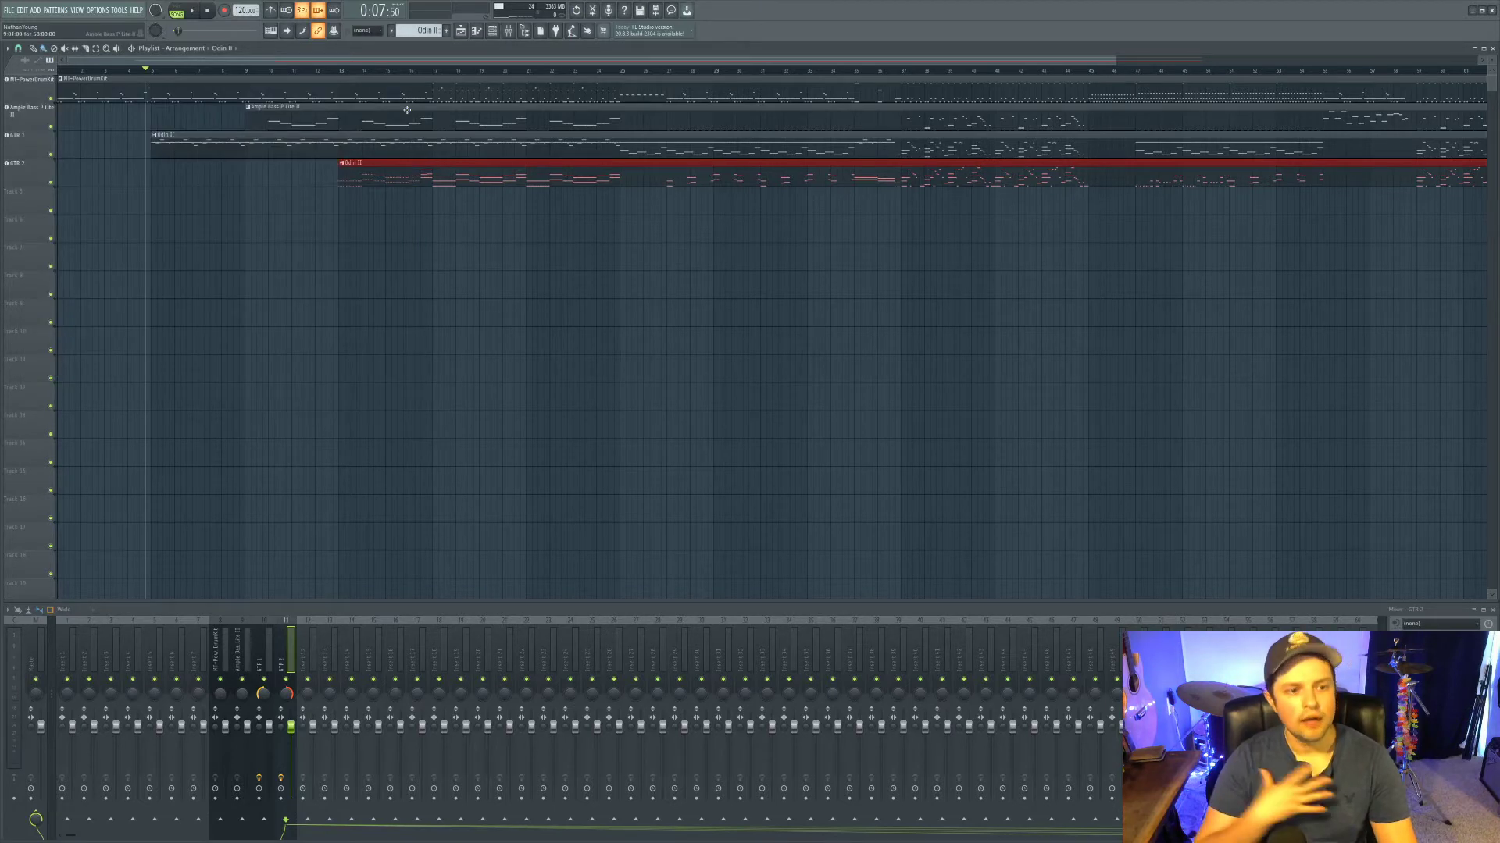
key(space)
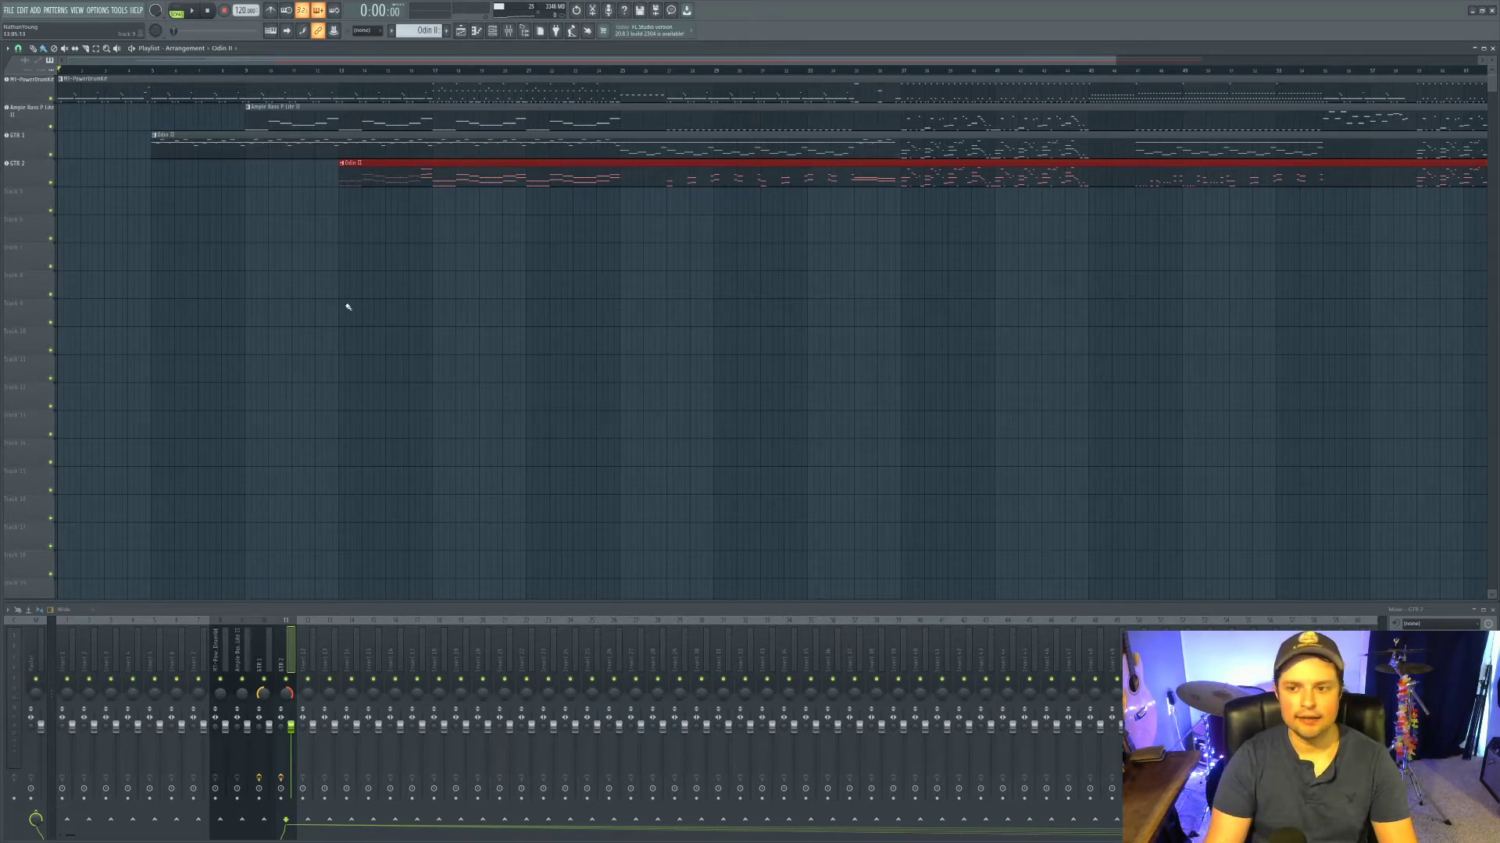
key(space)
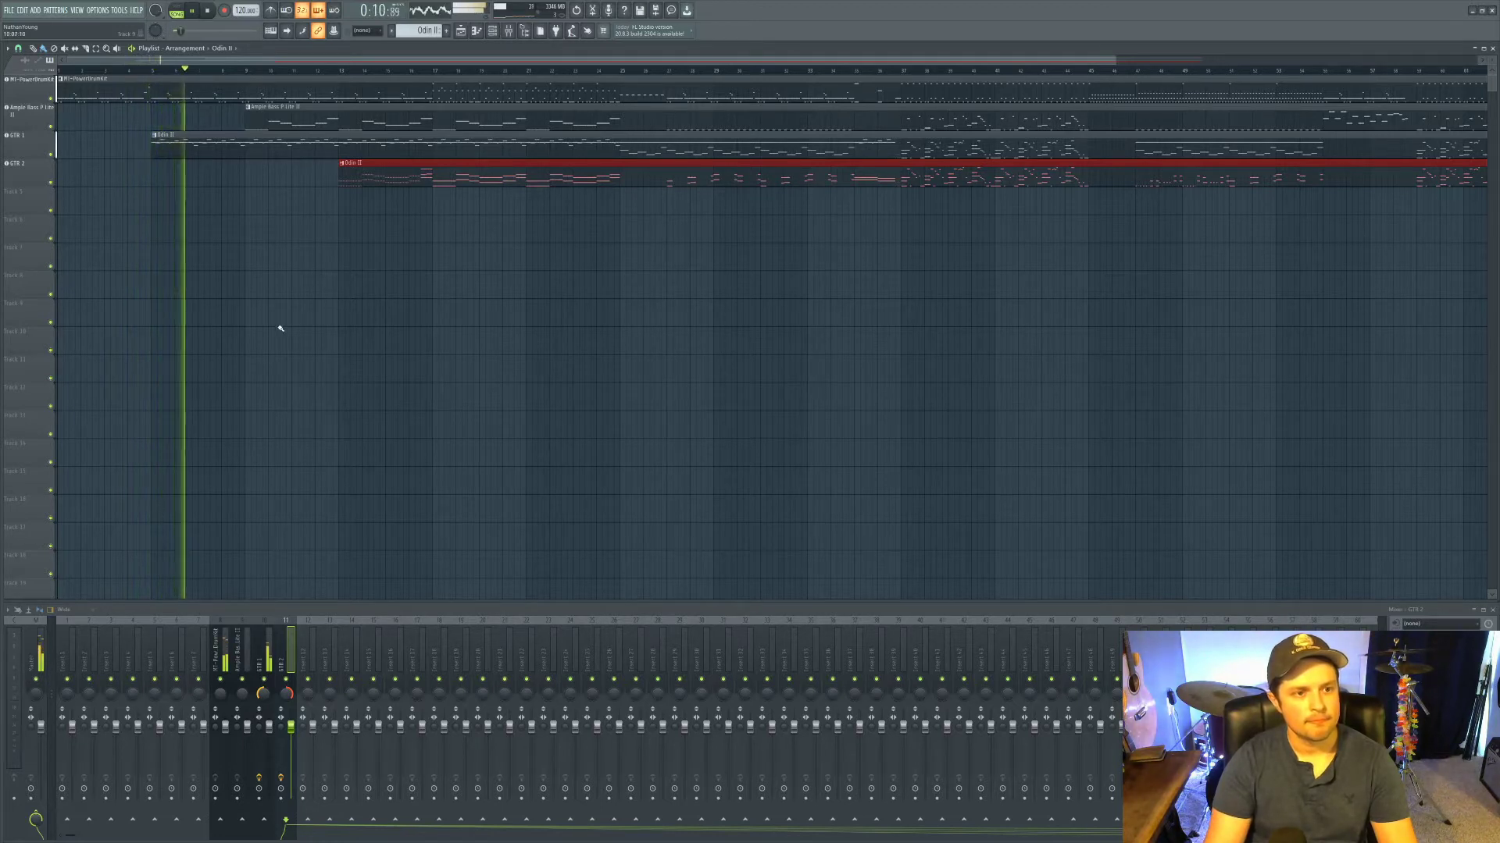
Step: Stop playback and transpose all of GTR 1's notes up one octave in the piano roll
key(space)
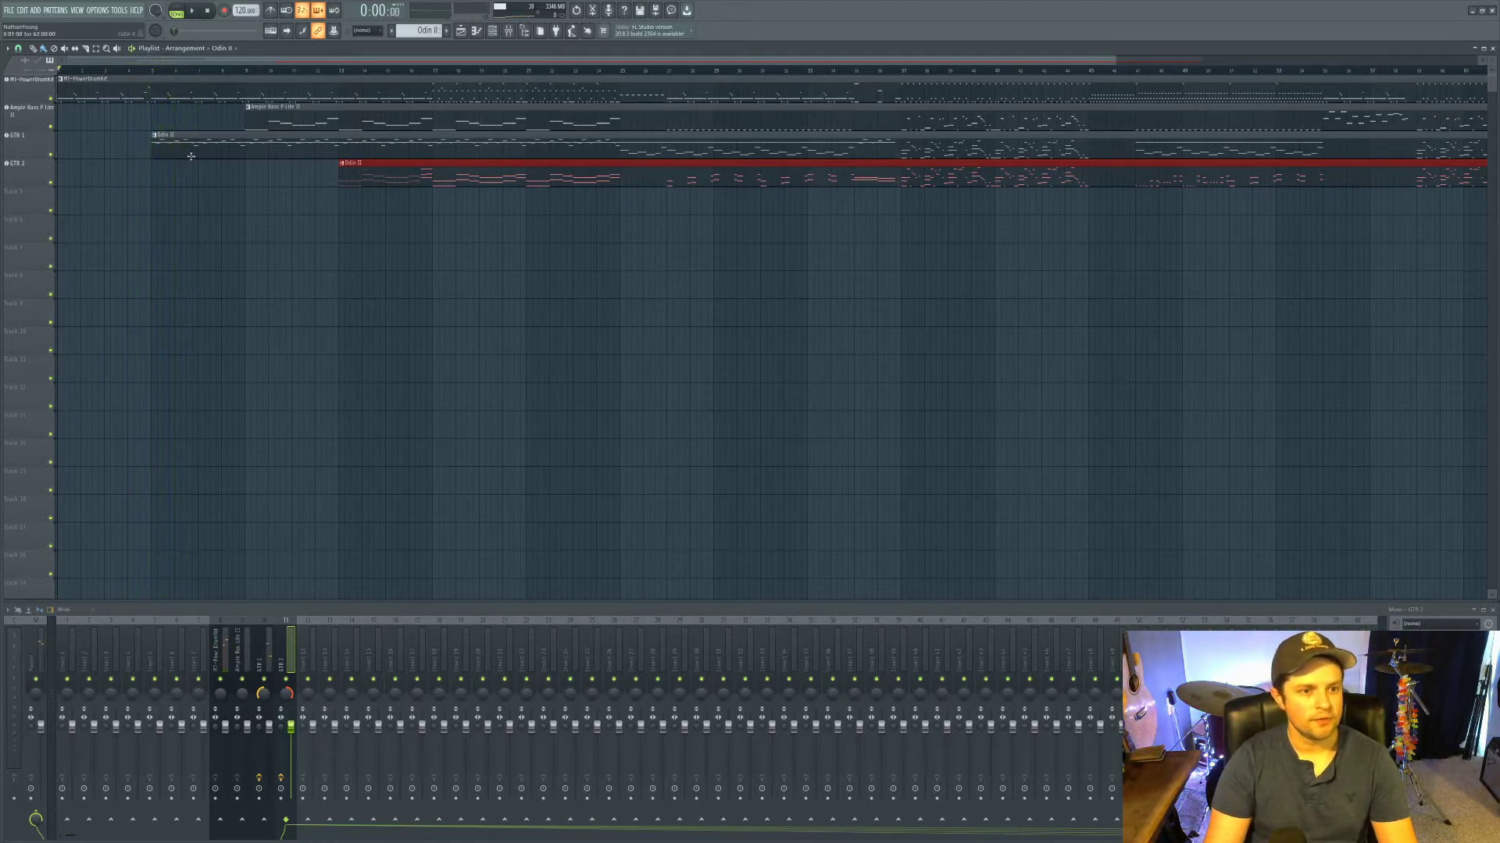
key(F7)
key(ctrl+a)
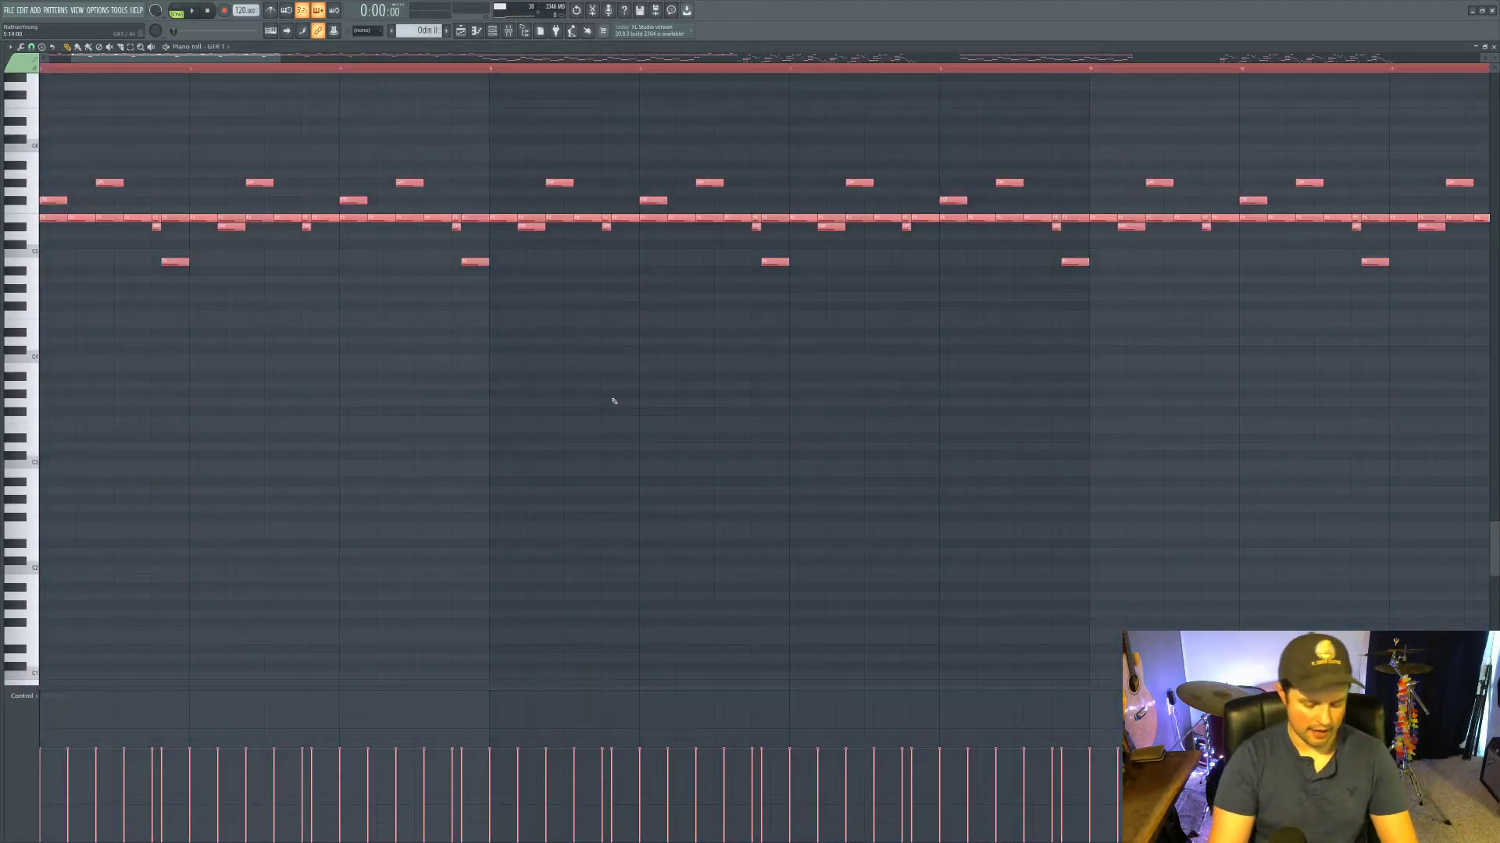
key(ctrl+Up)
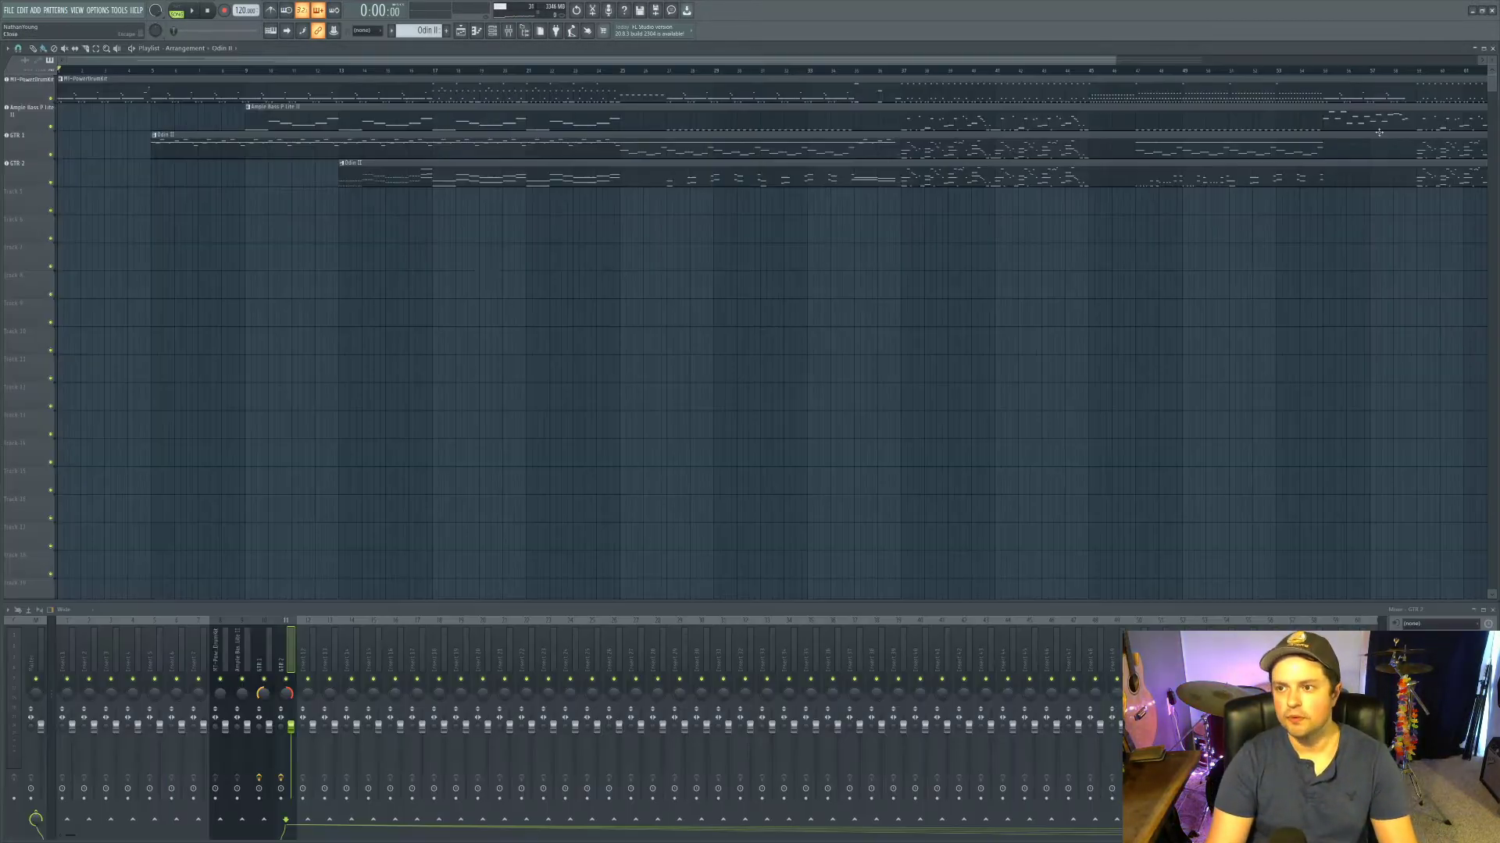
Step: Transpose all of GTR 2's notes up one octave and return to the playlist
key(F7)
double_click(398, 176)
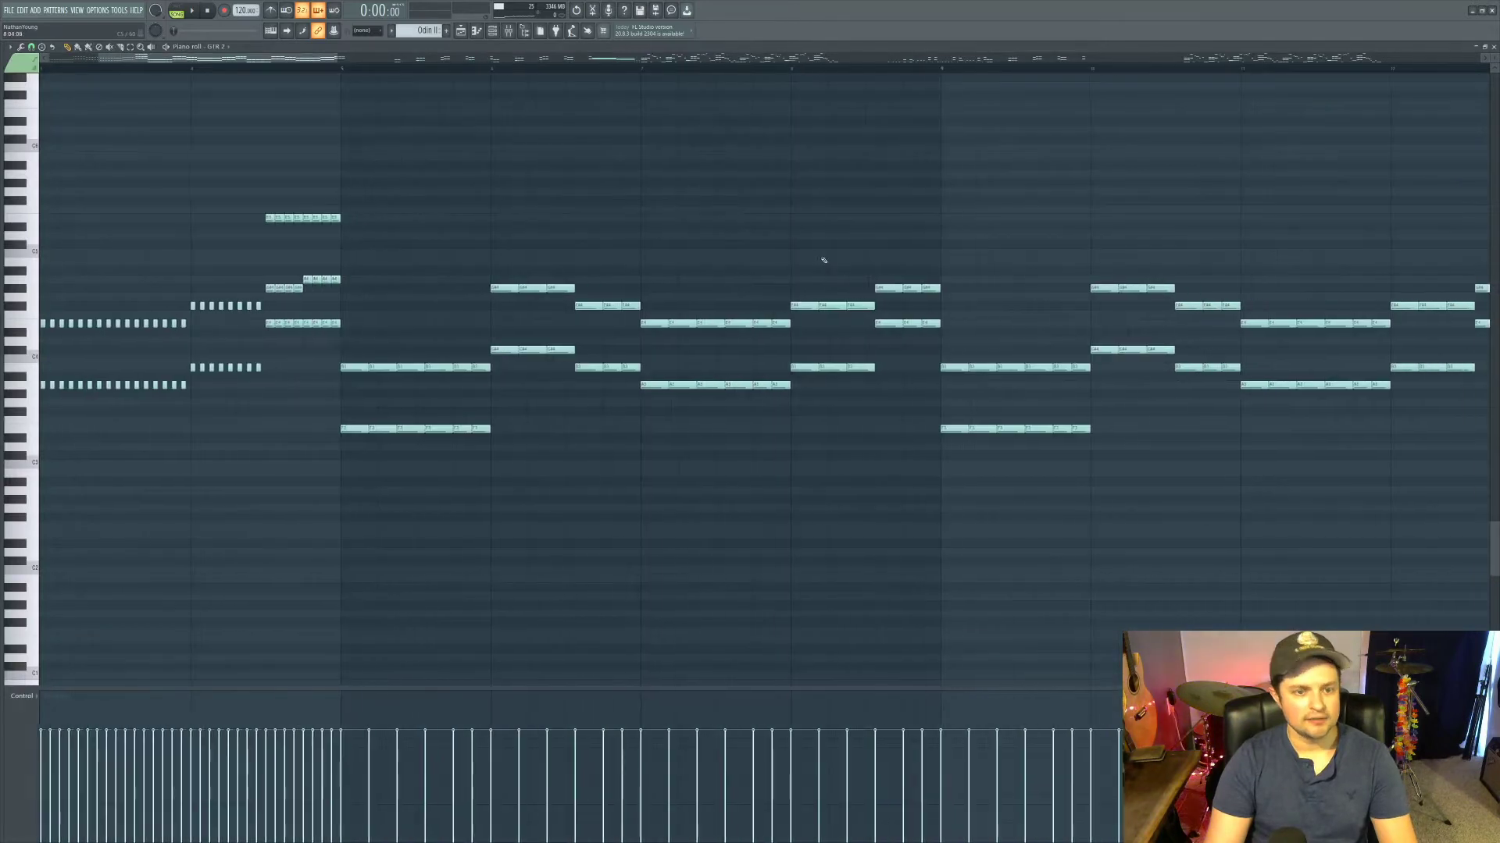
key(ctrl+a)
key(ctrl+Up)
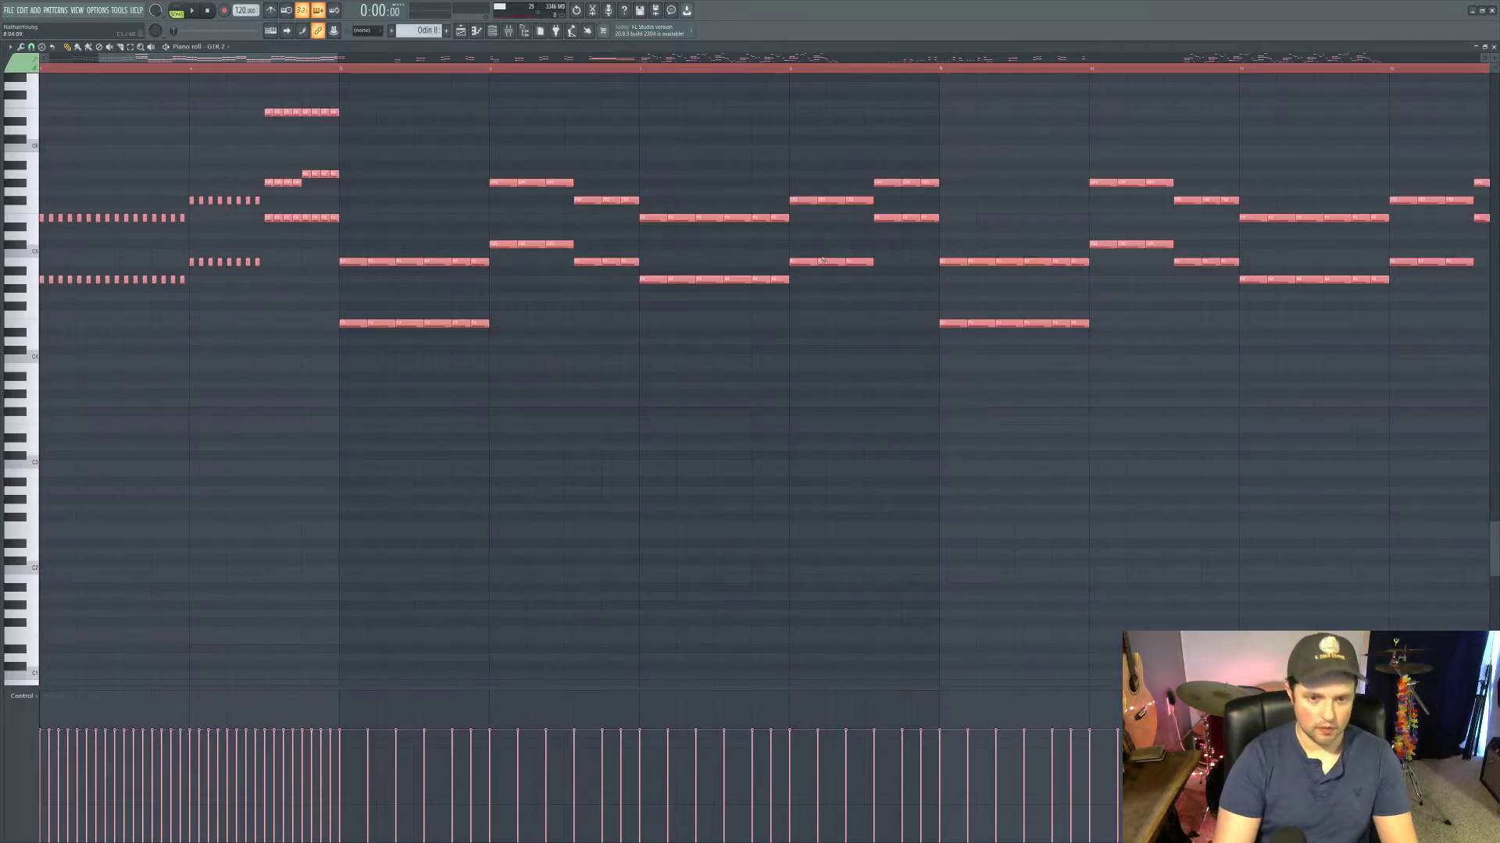
click(1493, 46)
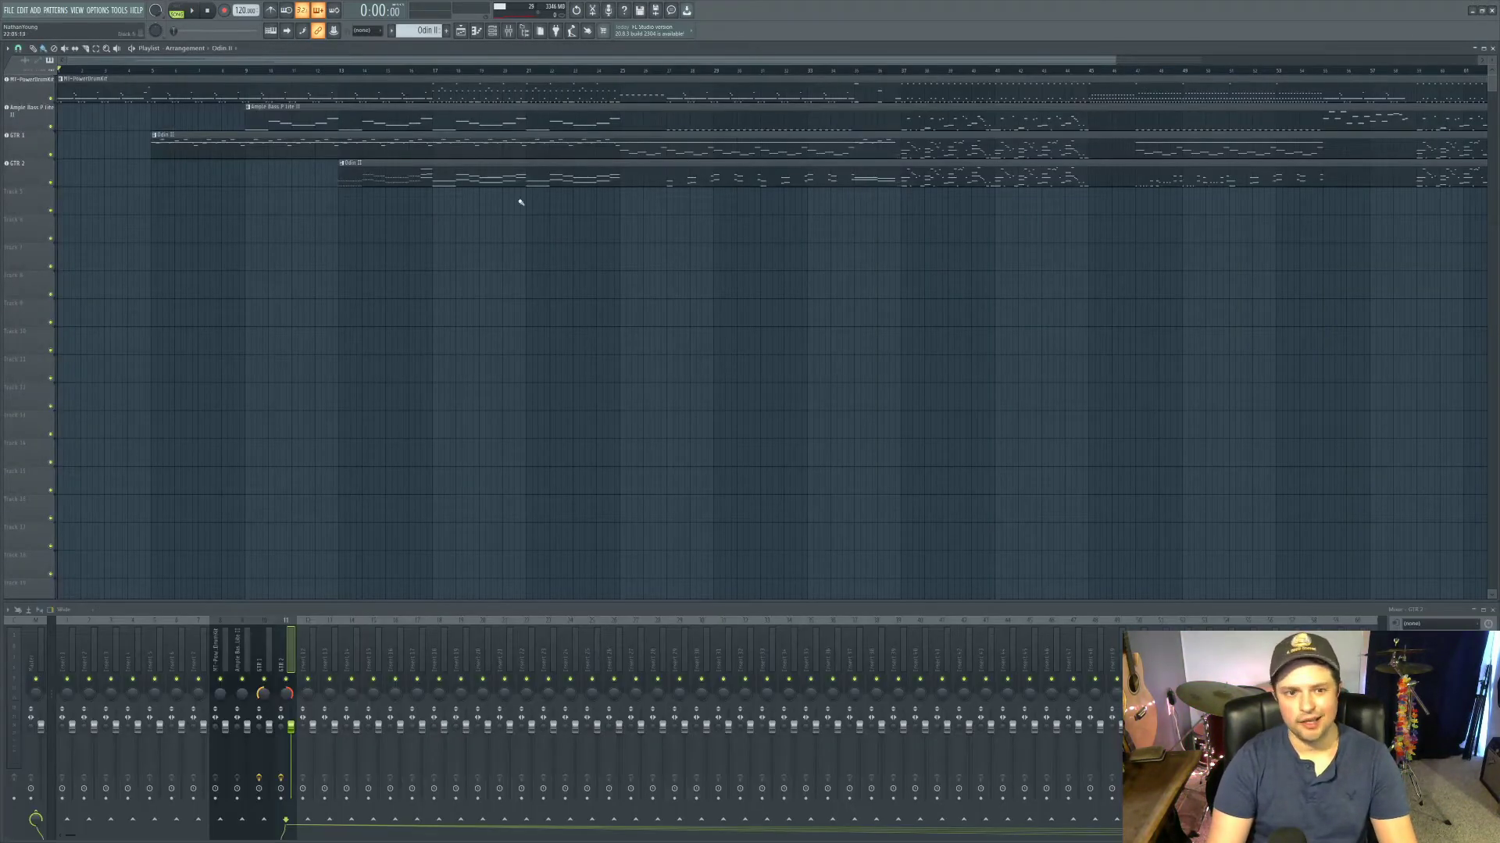
Step: Play back the arrangement from just before GTR 1's entry, and again from just before GTR 2's entry
click(148, 71)
key(space)
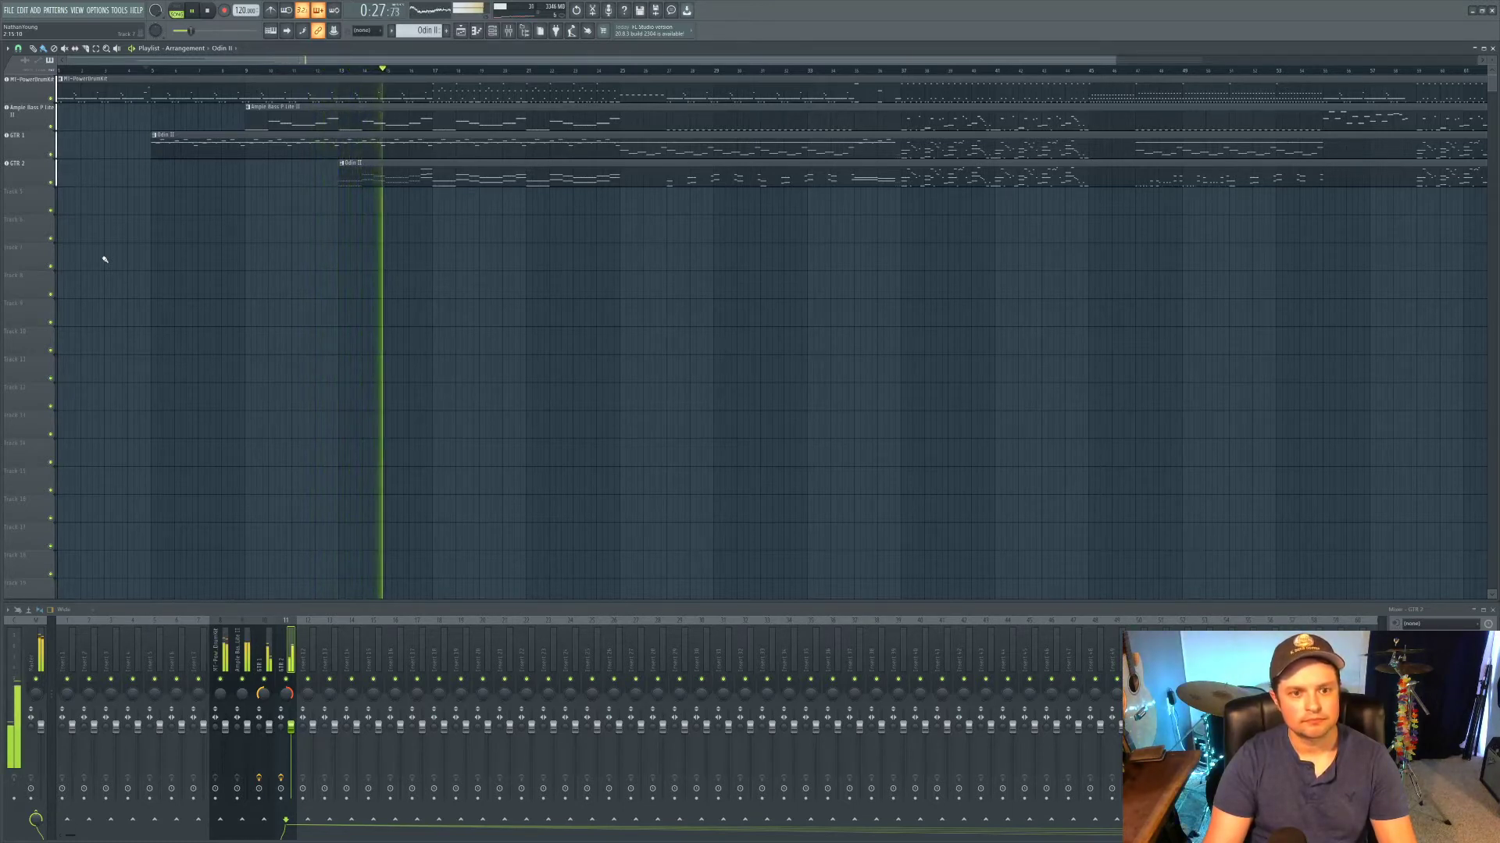
key(space)
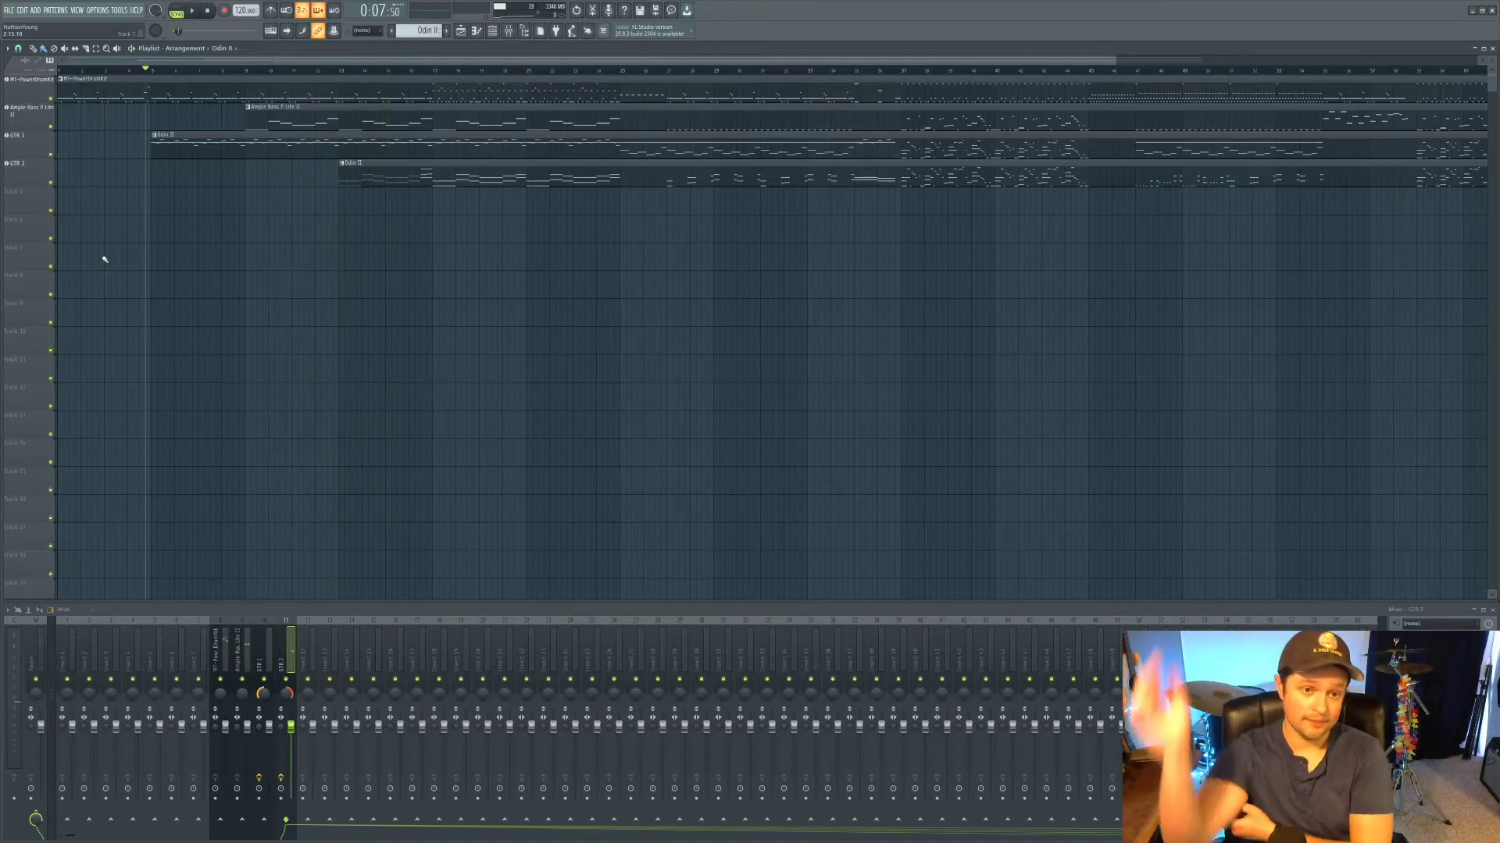
click(332, 71)
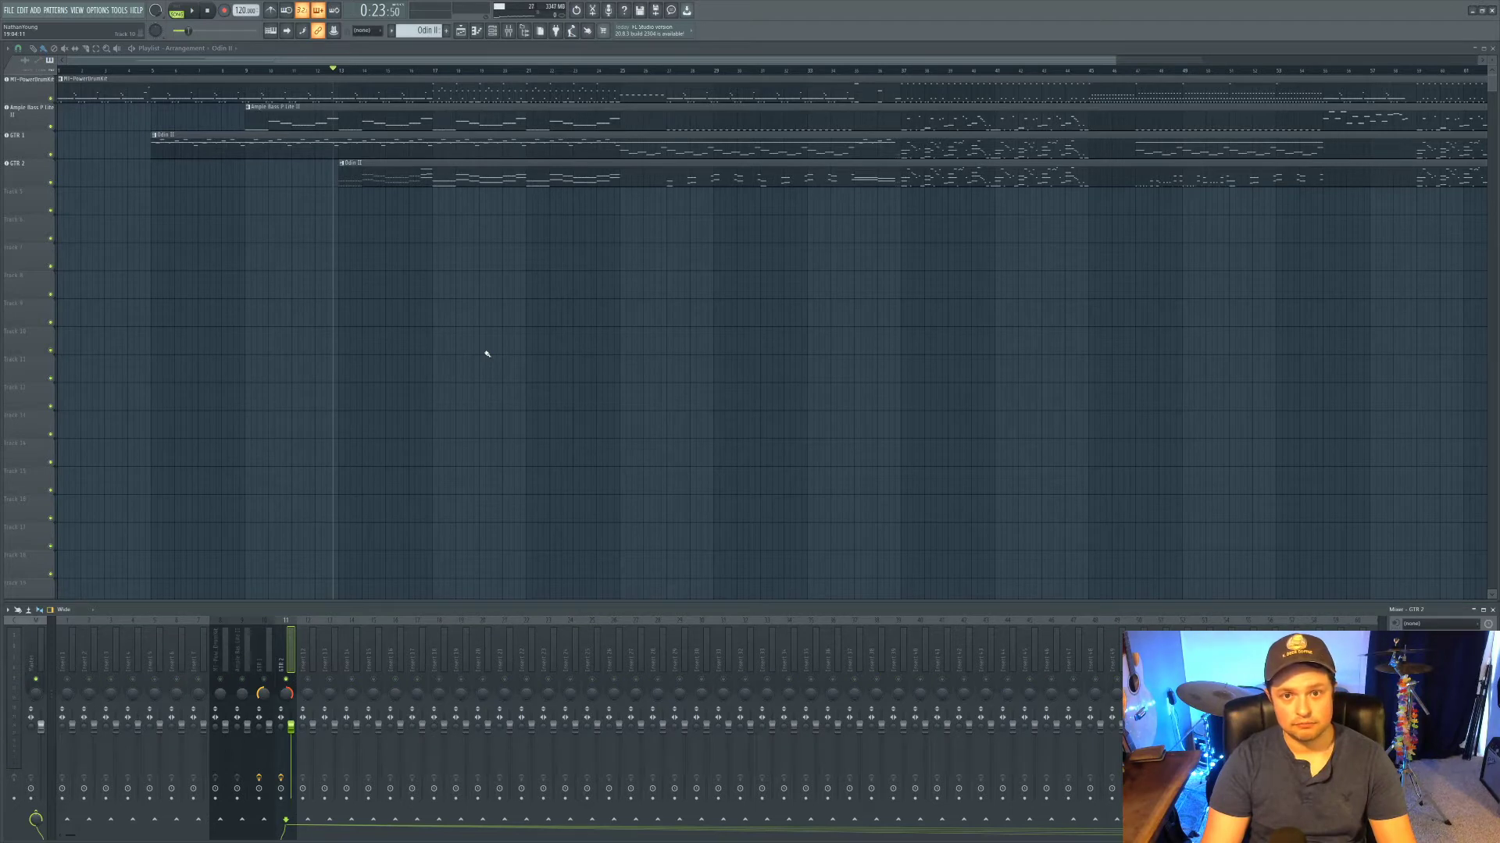
key(space)
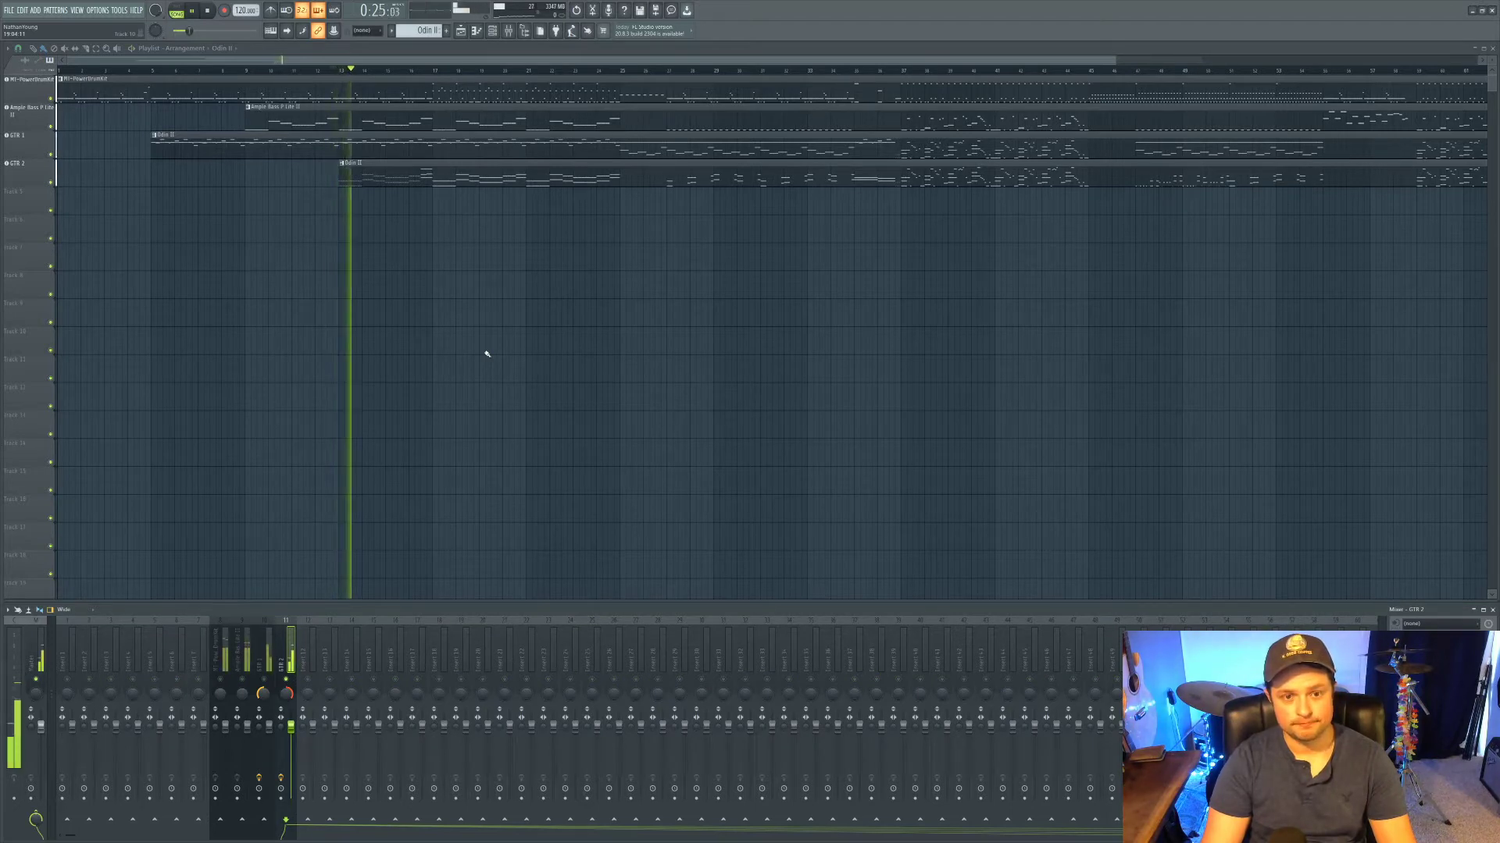
key(space)
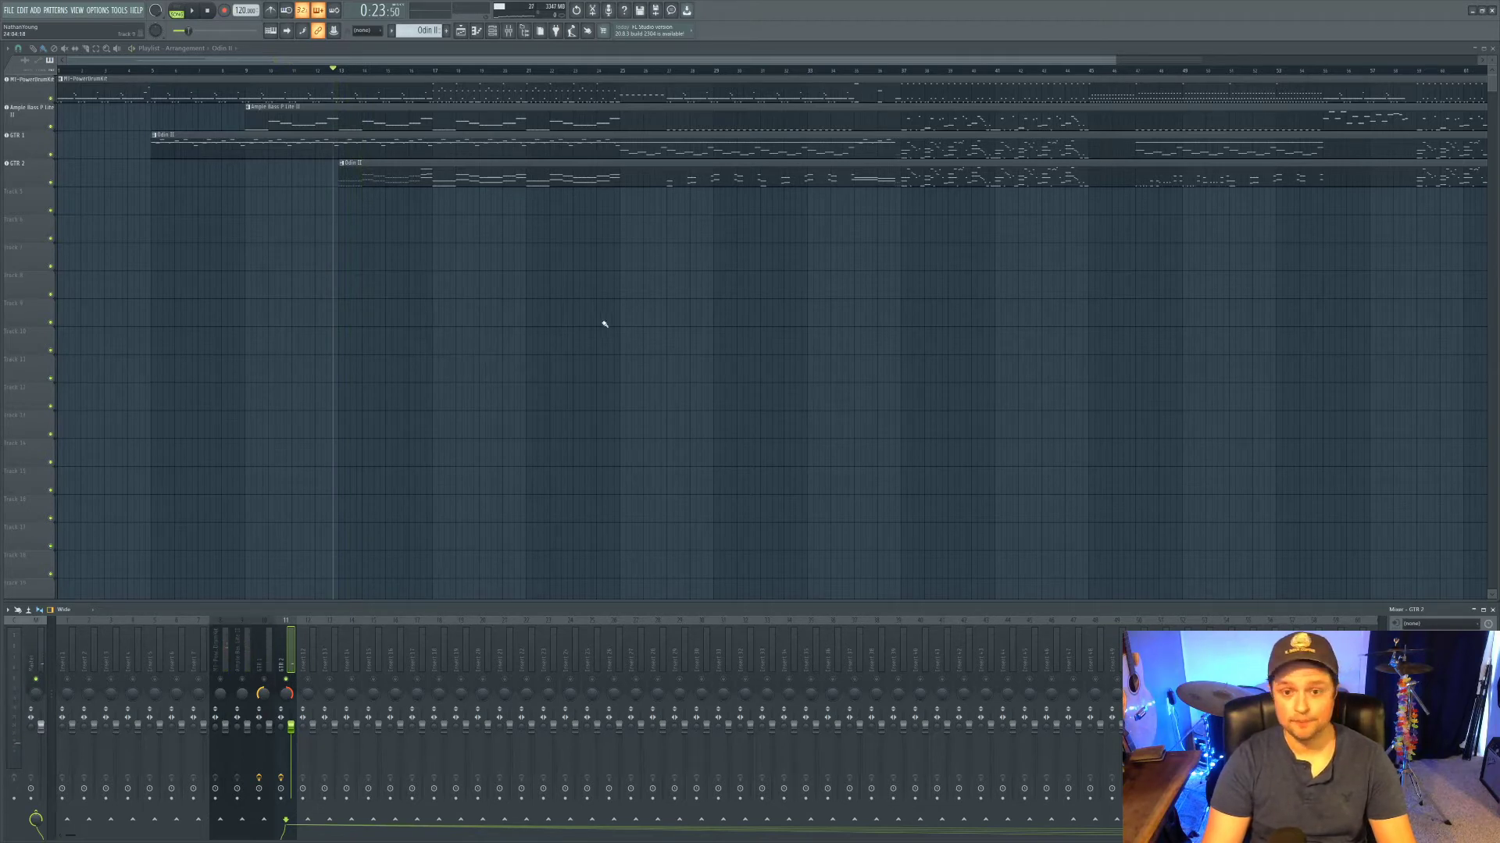
Step: Lengthen the short repeated notes in GTR 2's opening bars so each one reaches the next note
double_click(412, 178)
scroll(379, 390, up, 3)
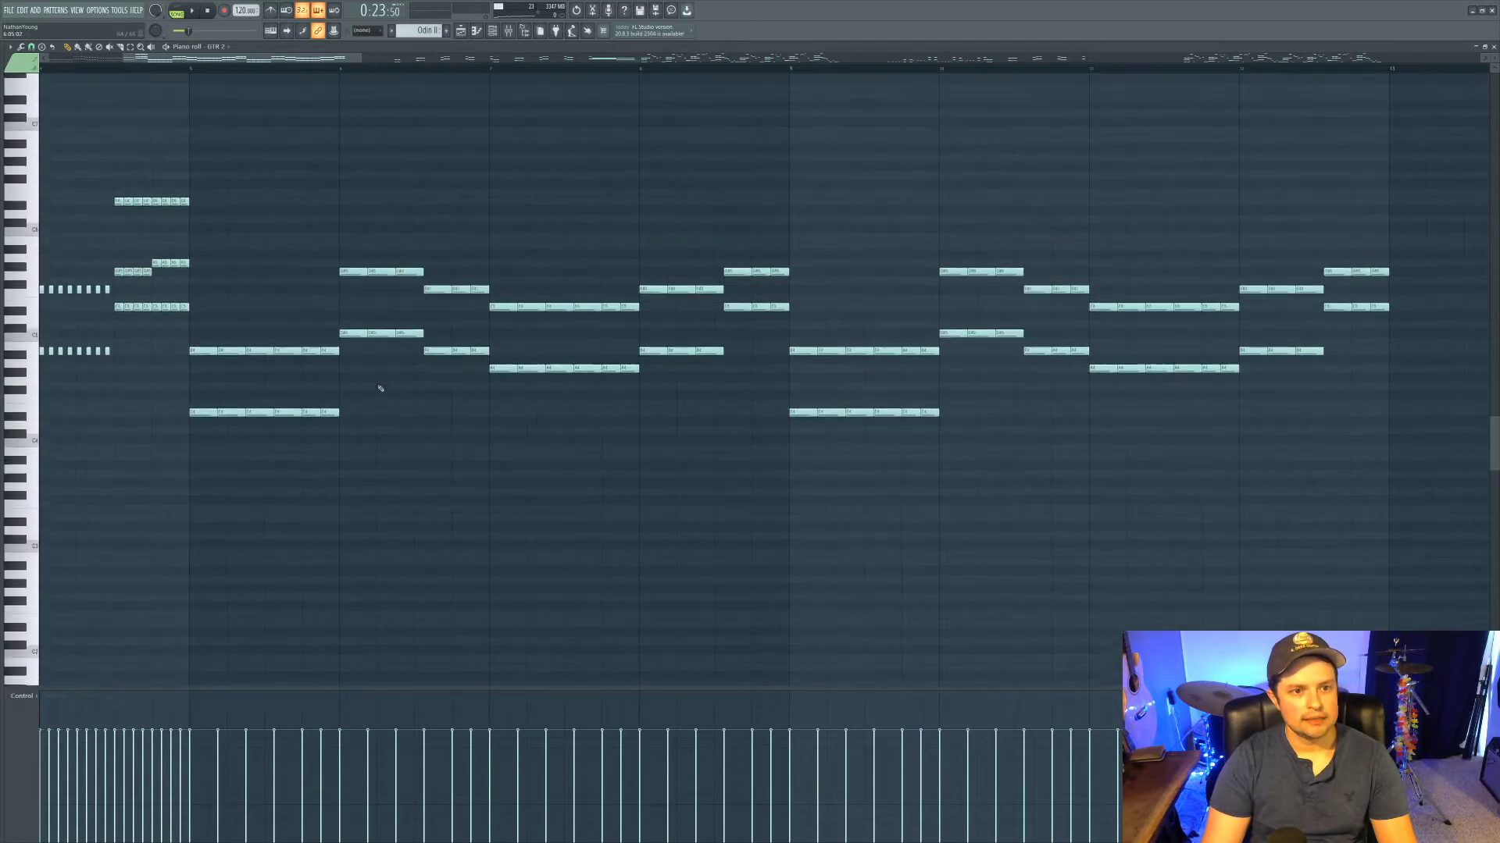
scroll(330, 69, left, 6)
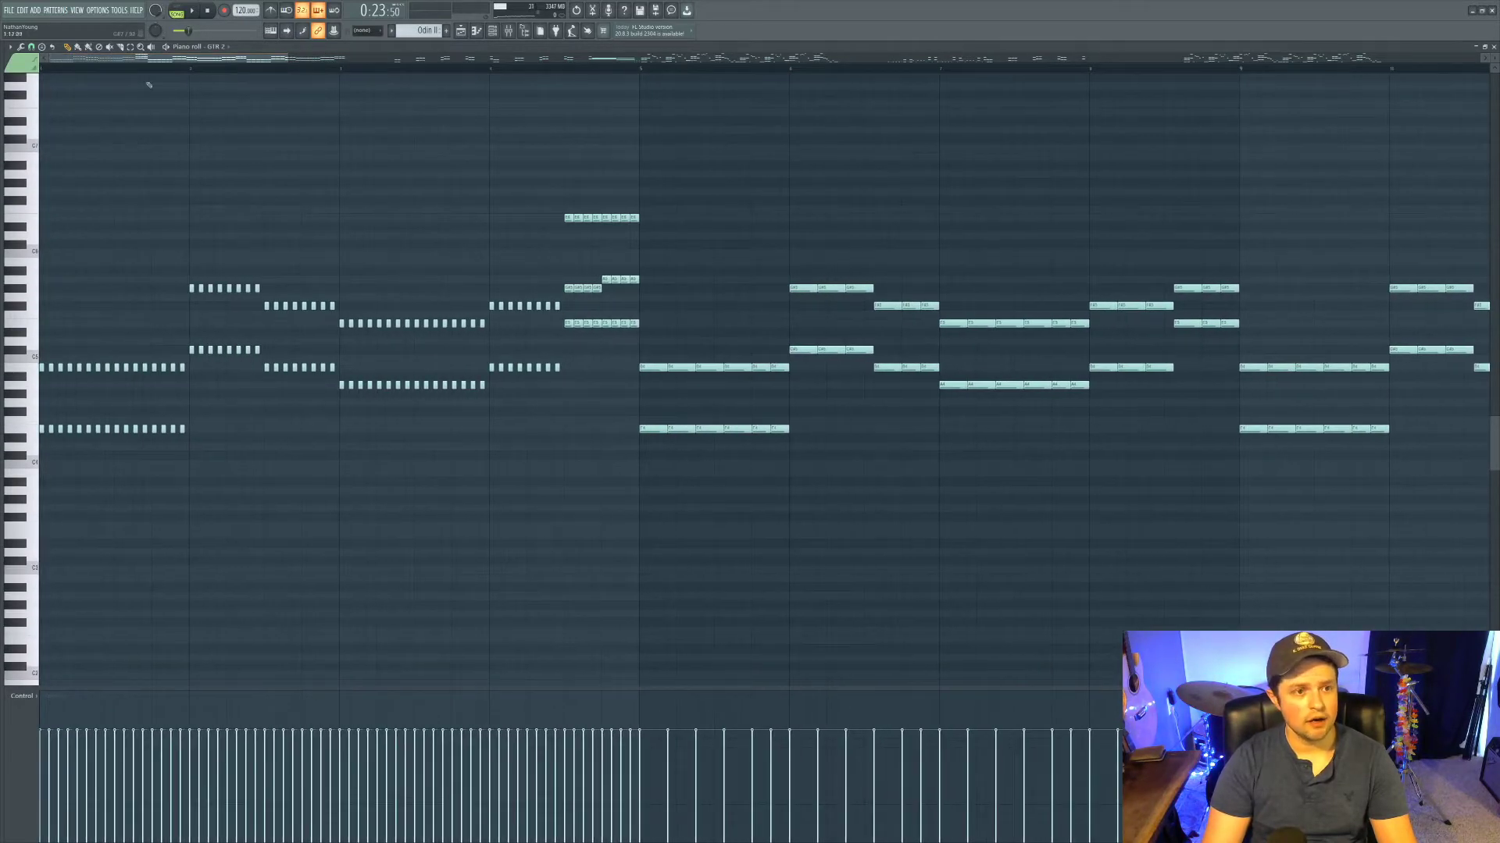
key(e)
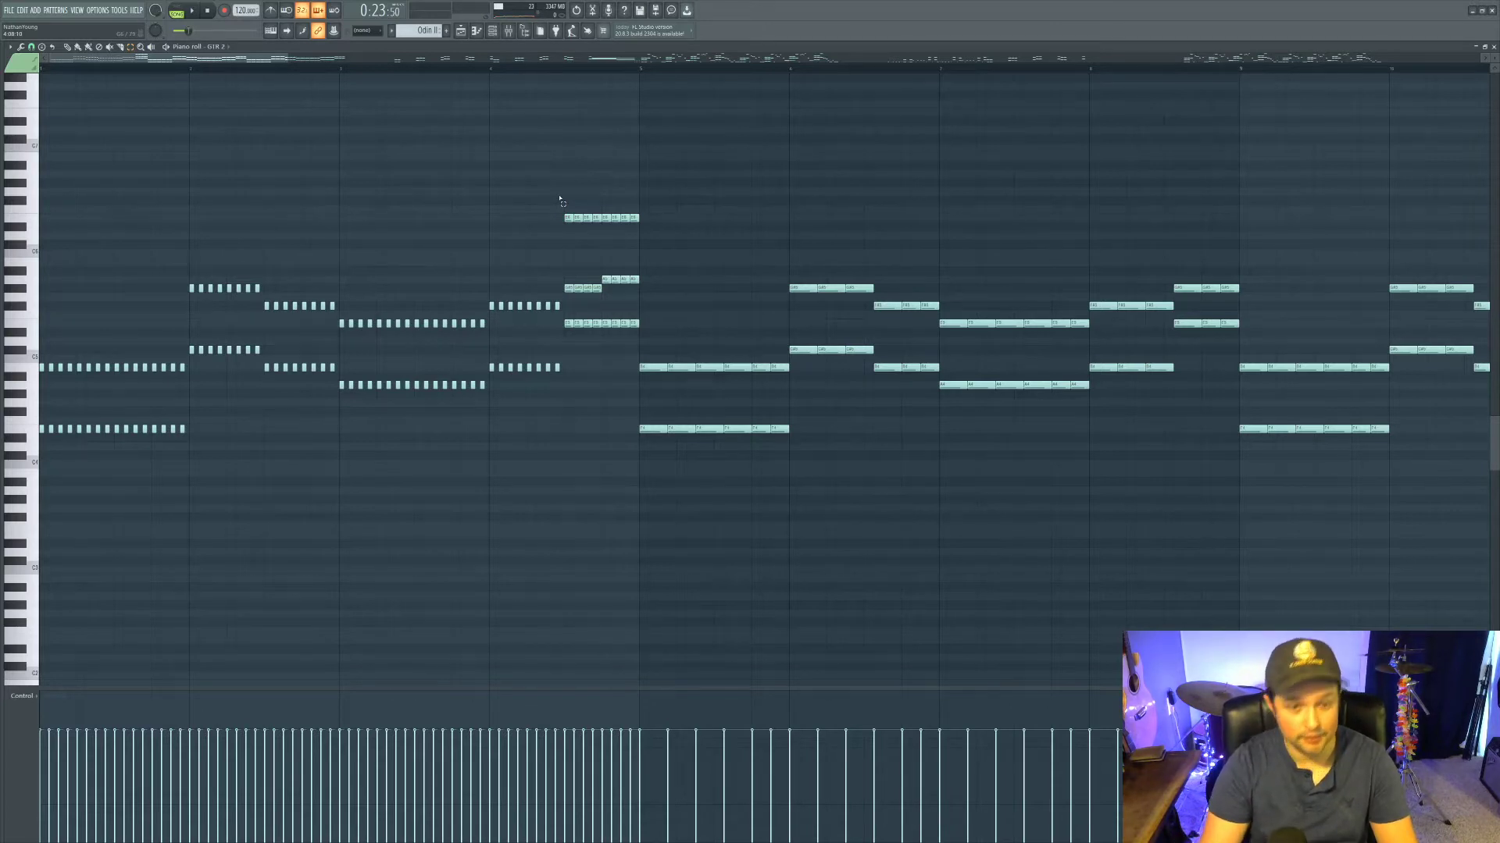
drag(560, 200, 7, 483)
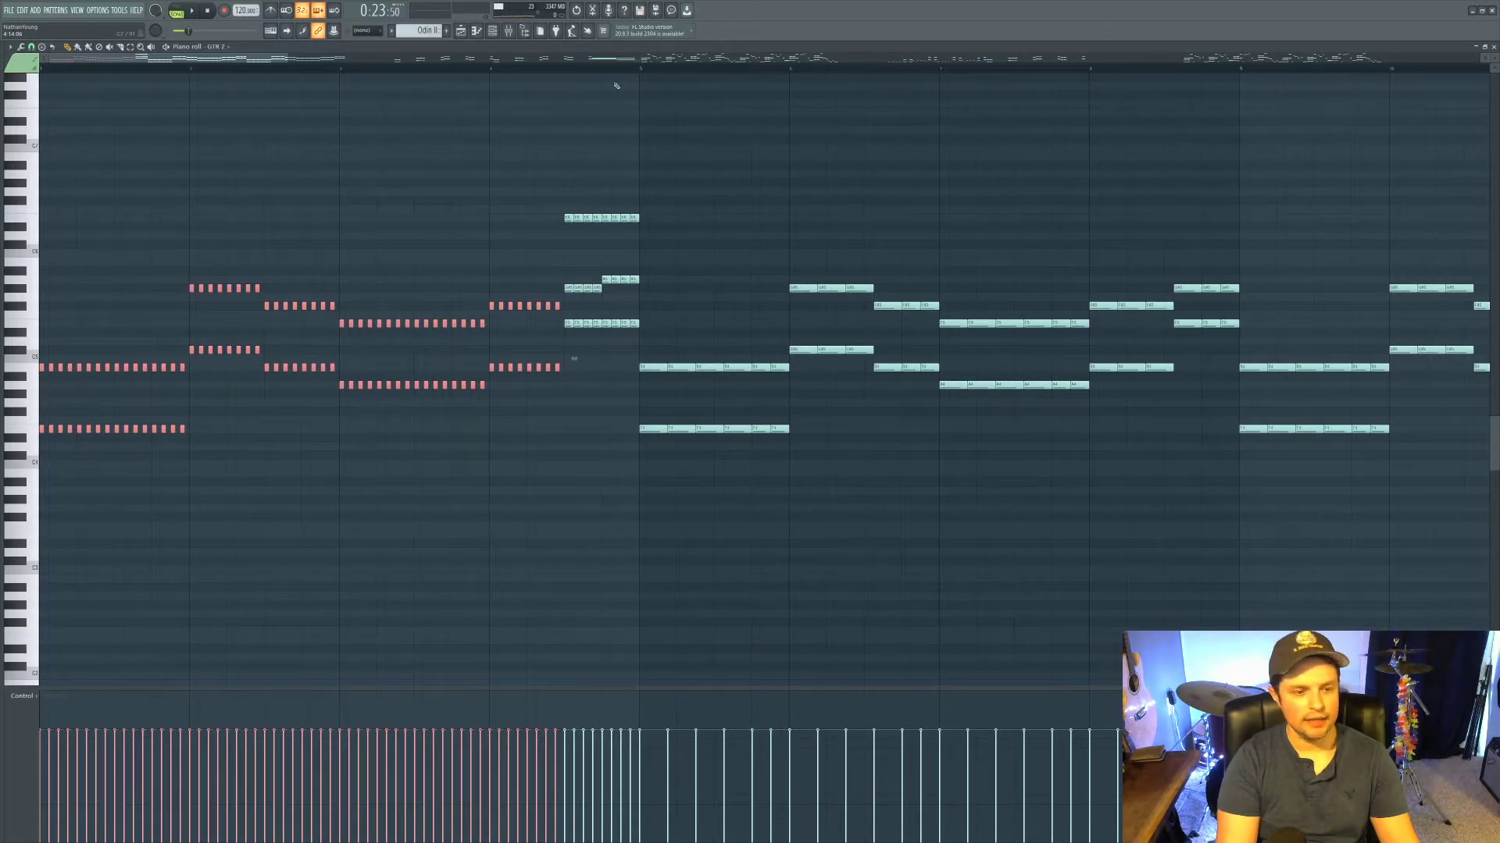
drag(574, 359, 578, 359)
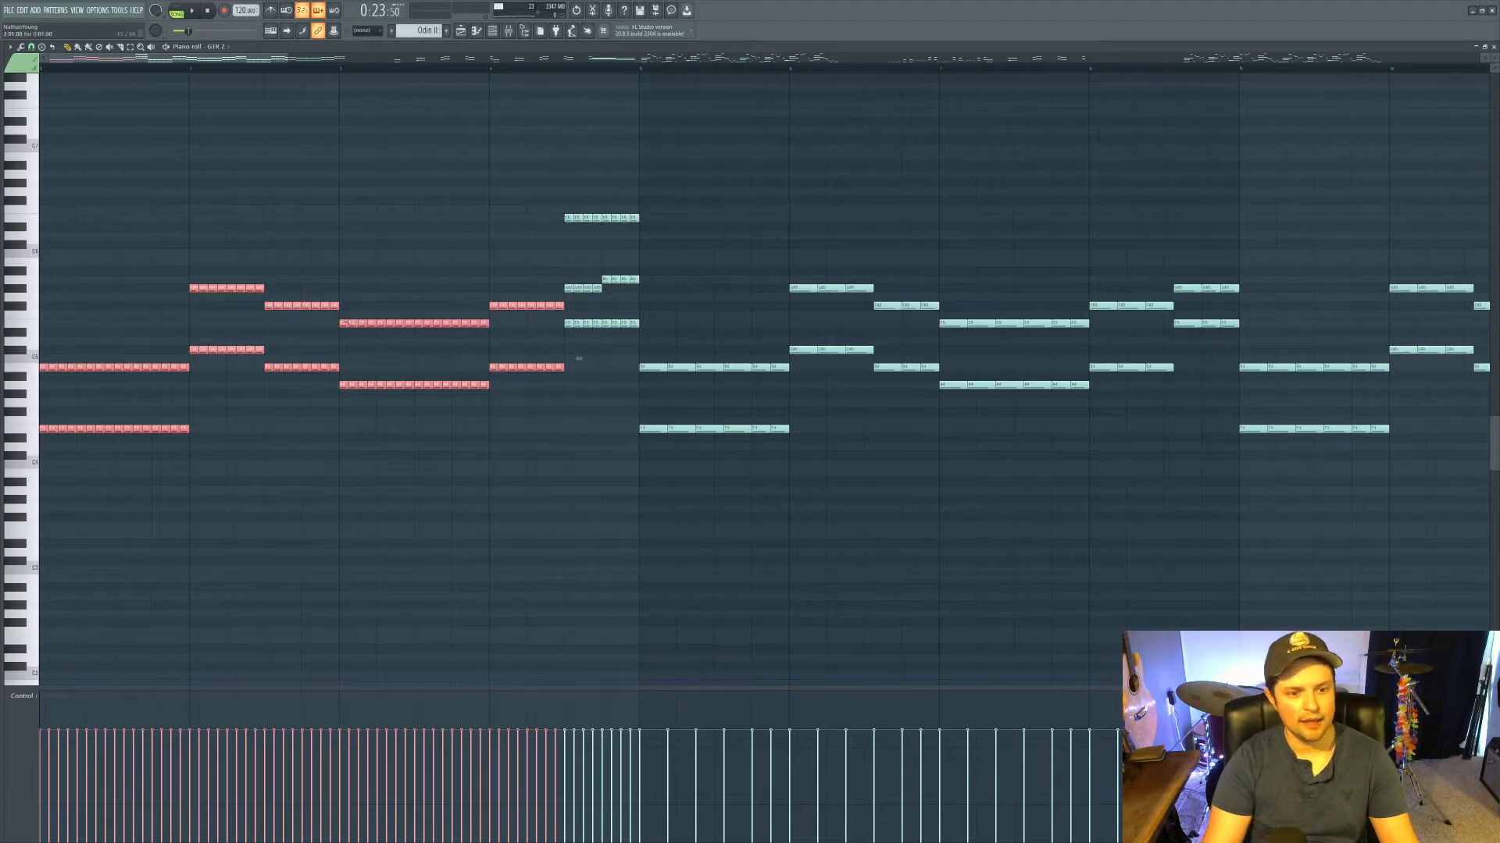
click(414, 234)
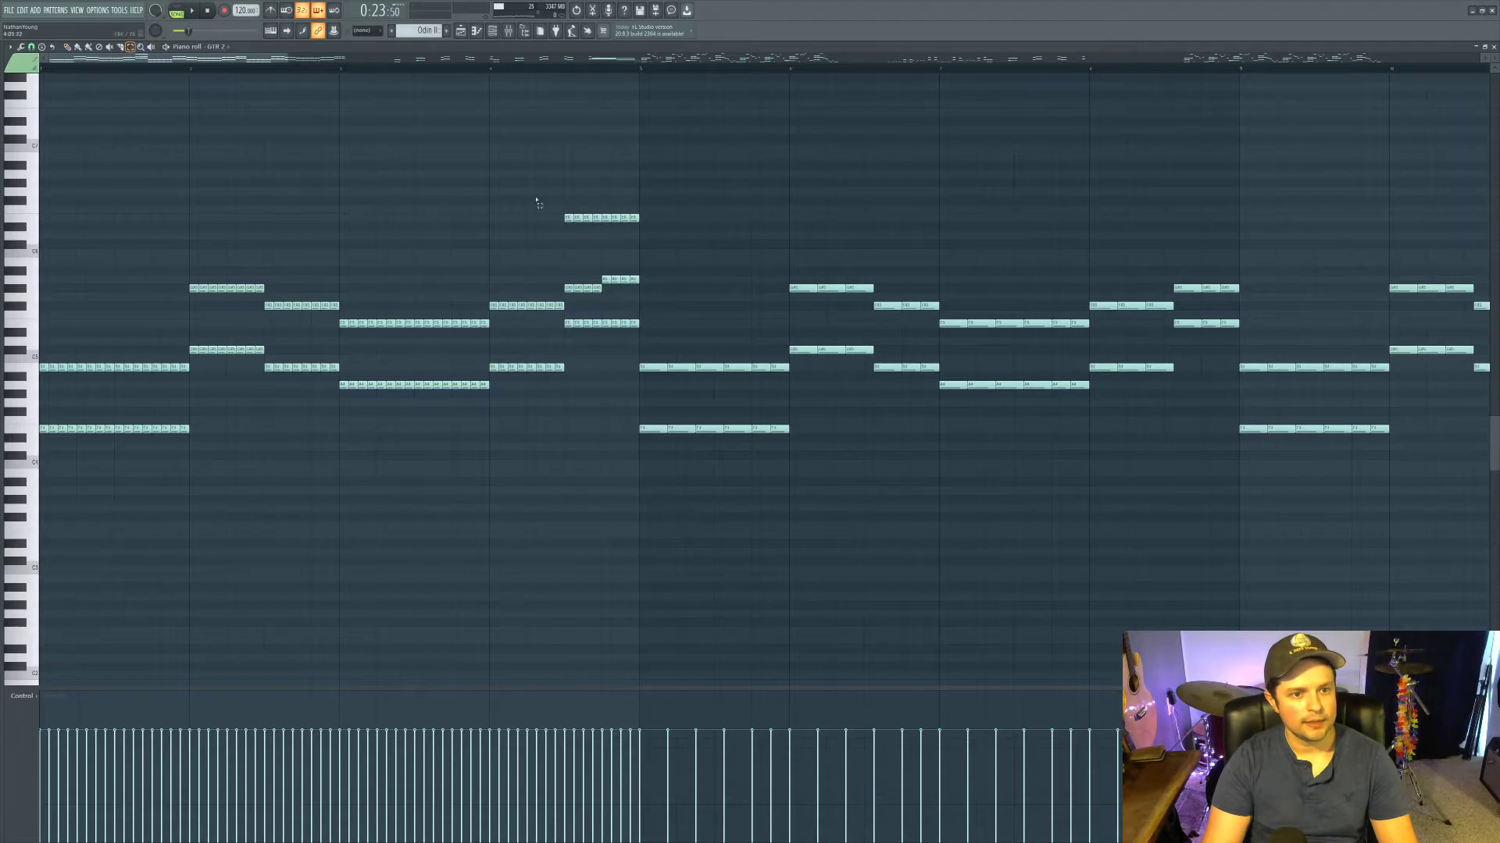
Step: Lower the velocity of GTR 2's repeated opening notes evenly, well below that of the notes following them
drag(156, 227, 523, 538)
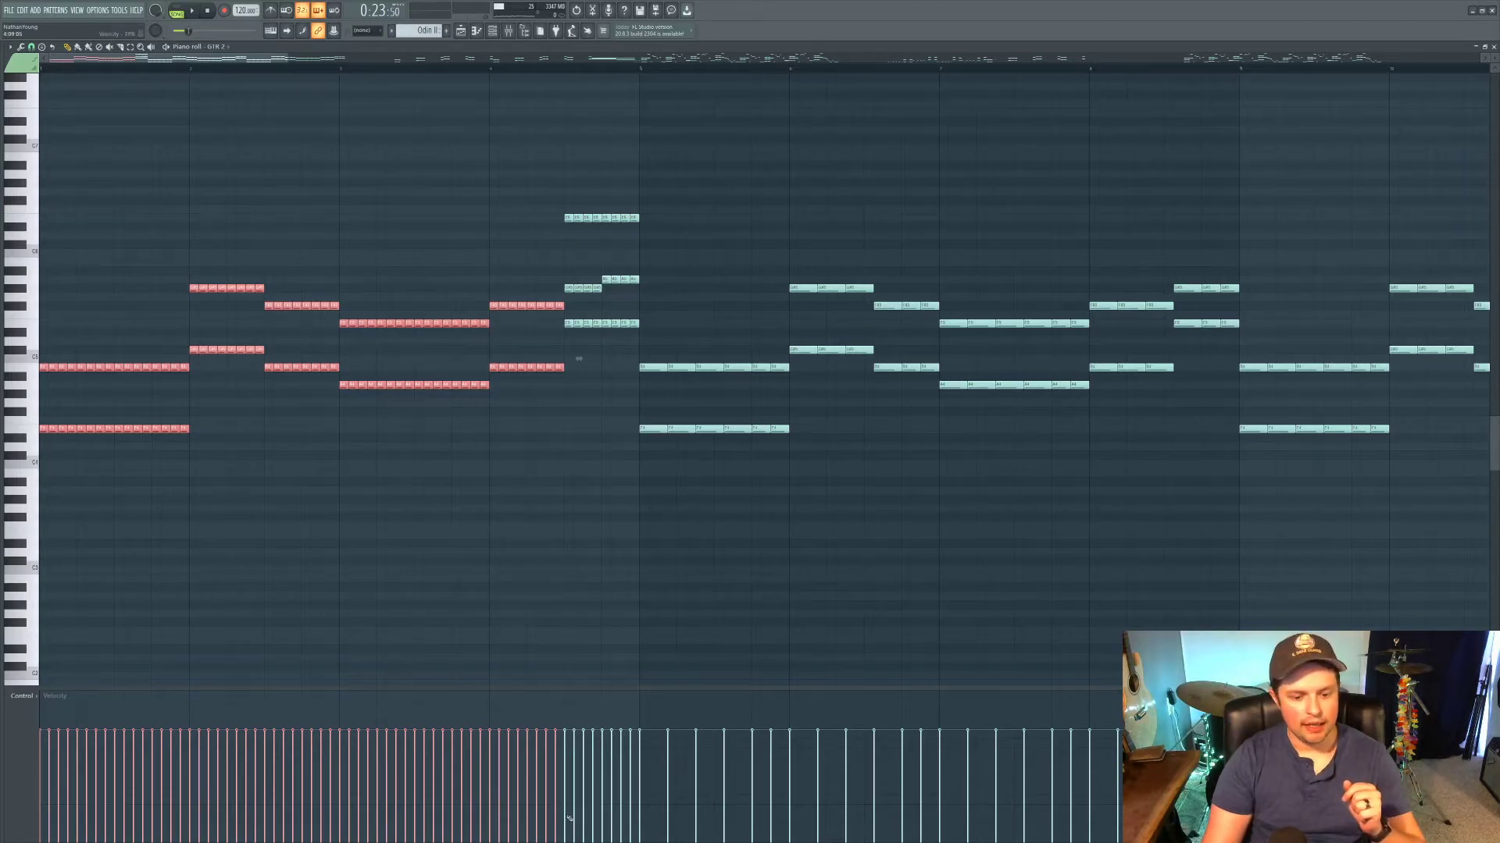
drag(569, 818, 374, 818)
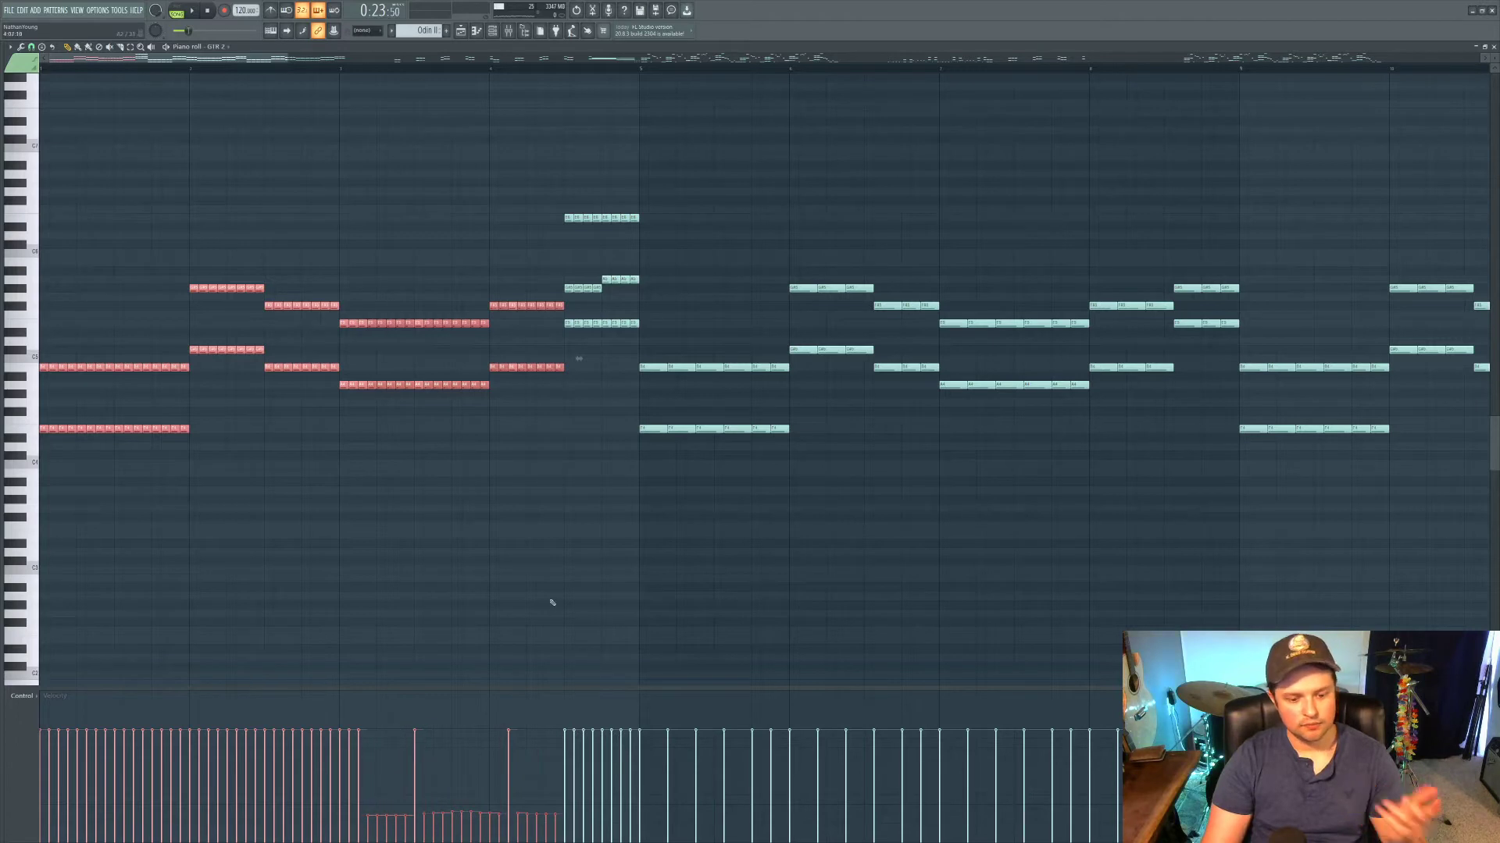
key(ctrl+z)
key(ctrl+z)
key(ctrl+z)
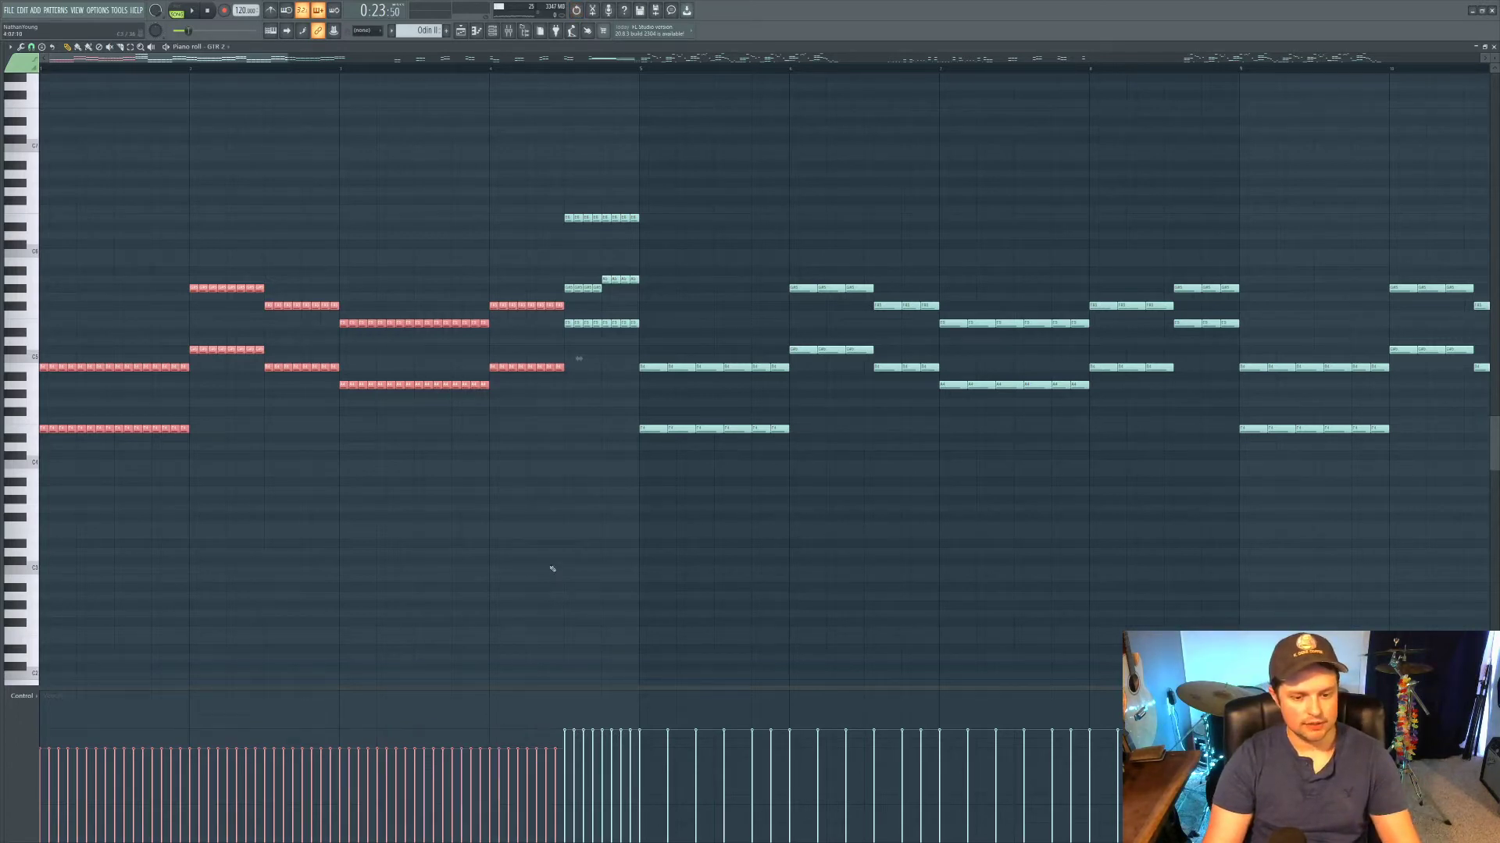
key(ctrl+z)
key(ctrl+z)
key(ctrl+z)
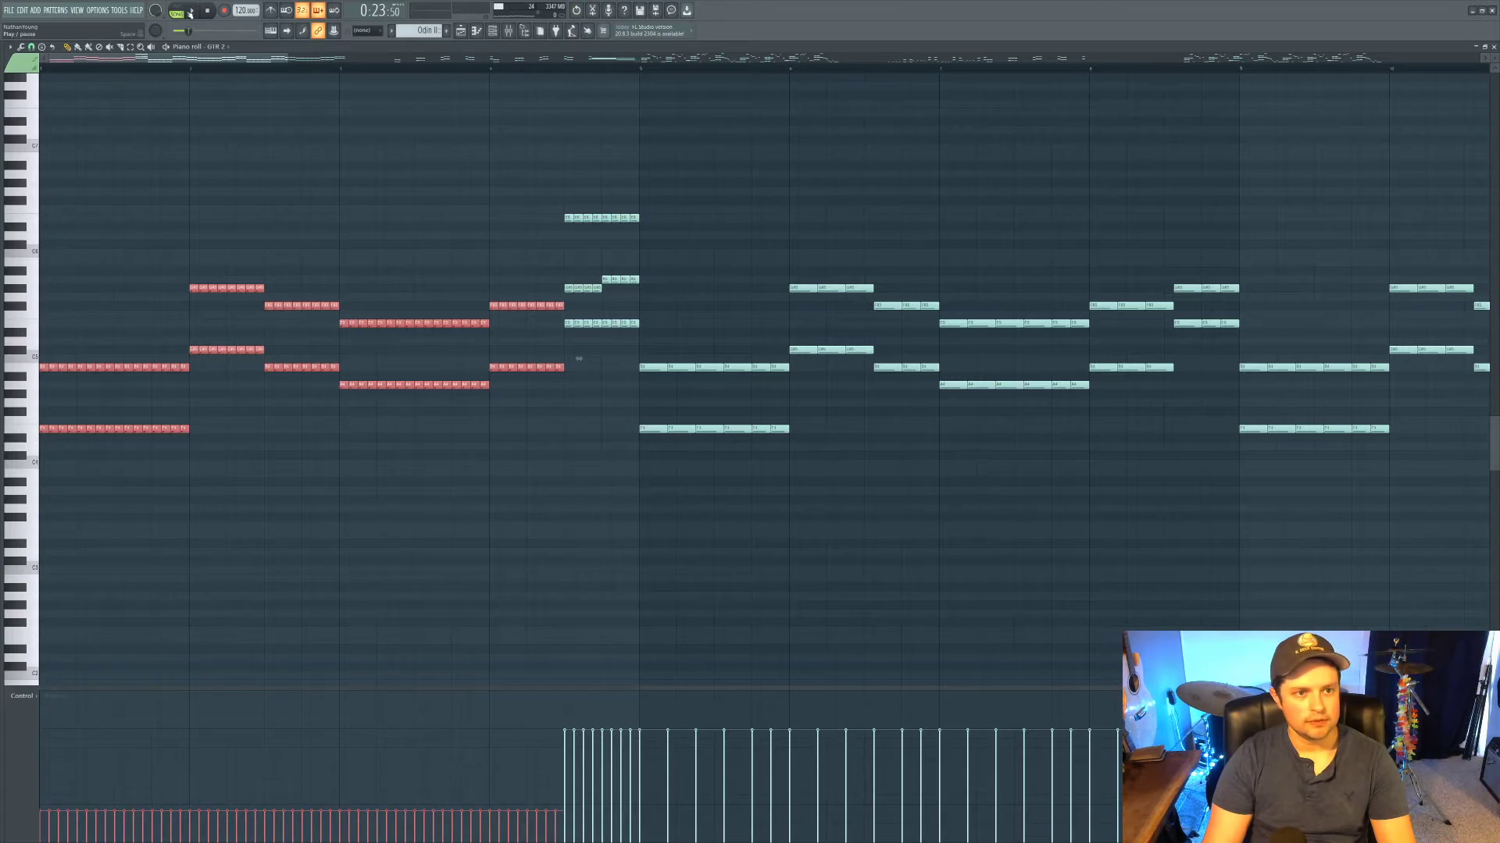
Step: Play back GTR 2's opening with the softer notes, close the piano roll and listen to the full arrangement
key(space)
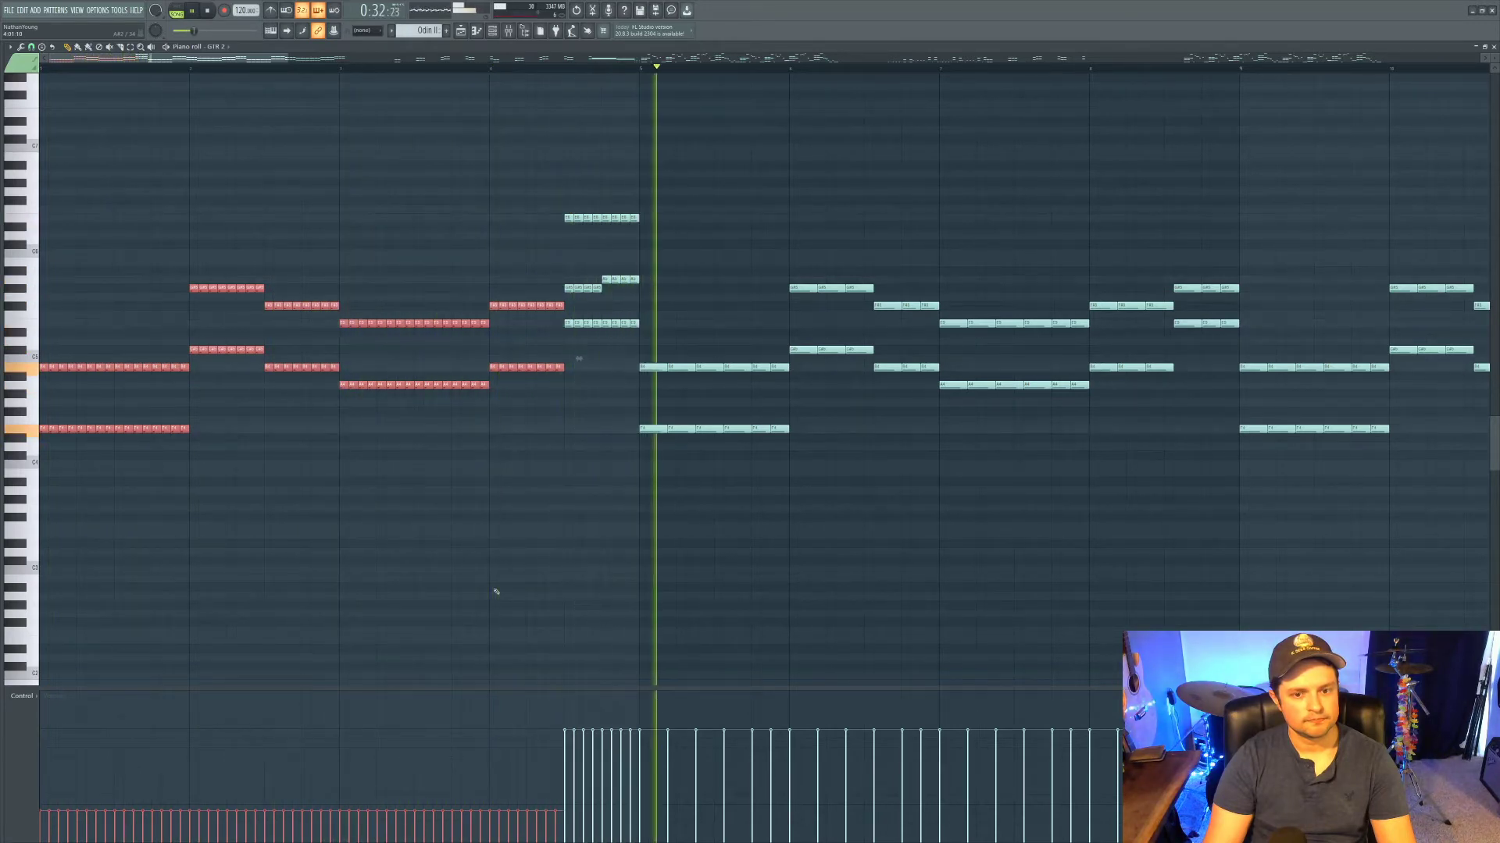
key(space)
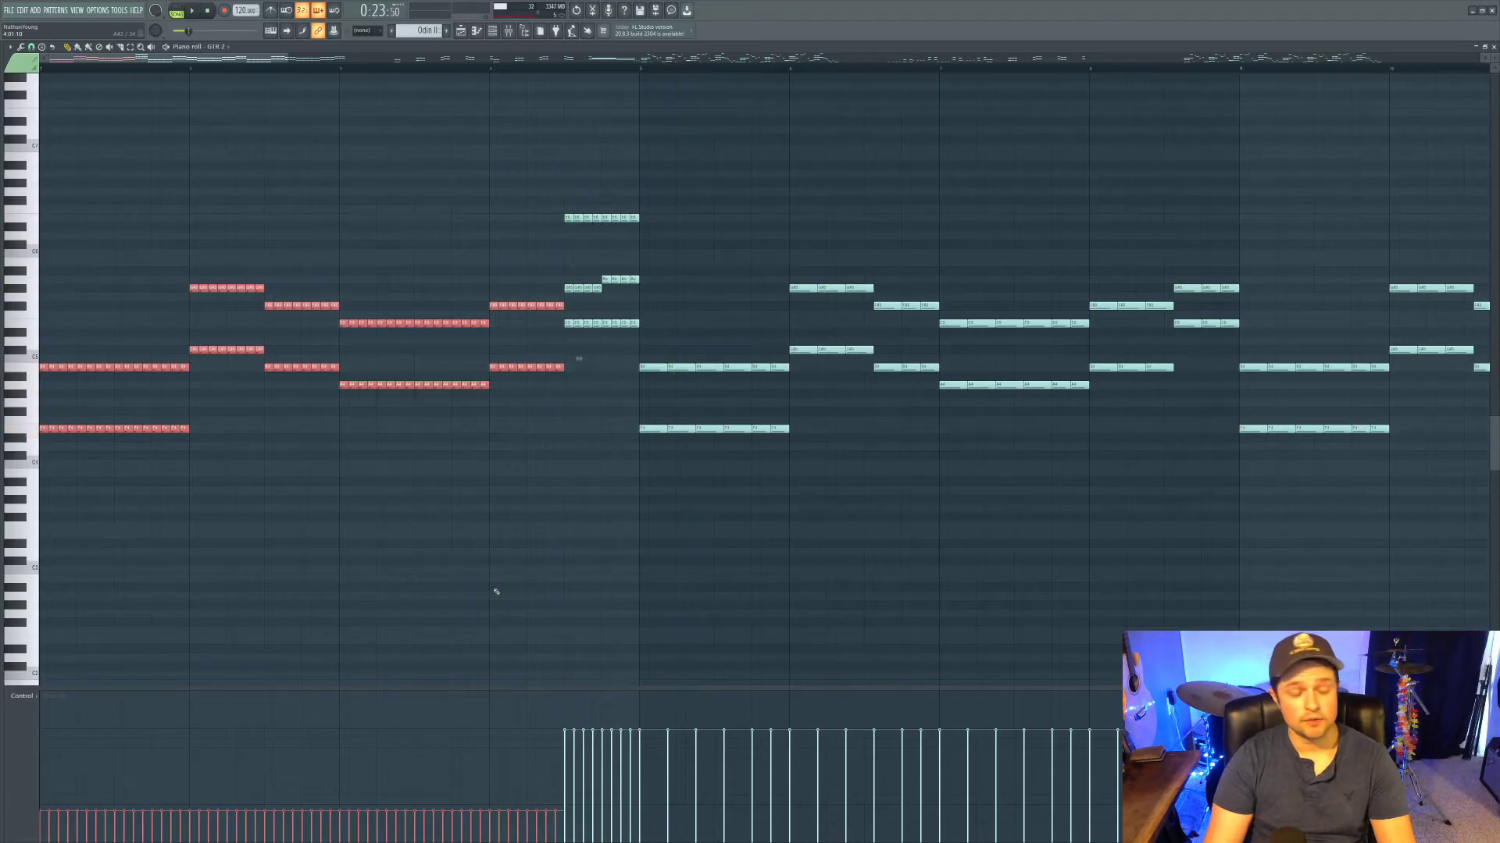
key(F7)
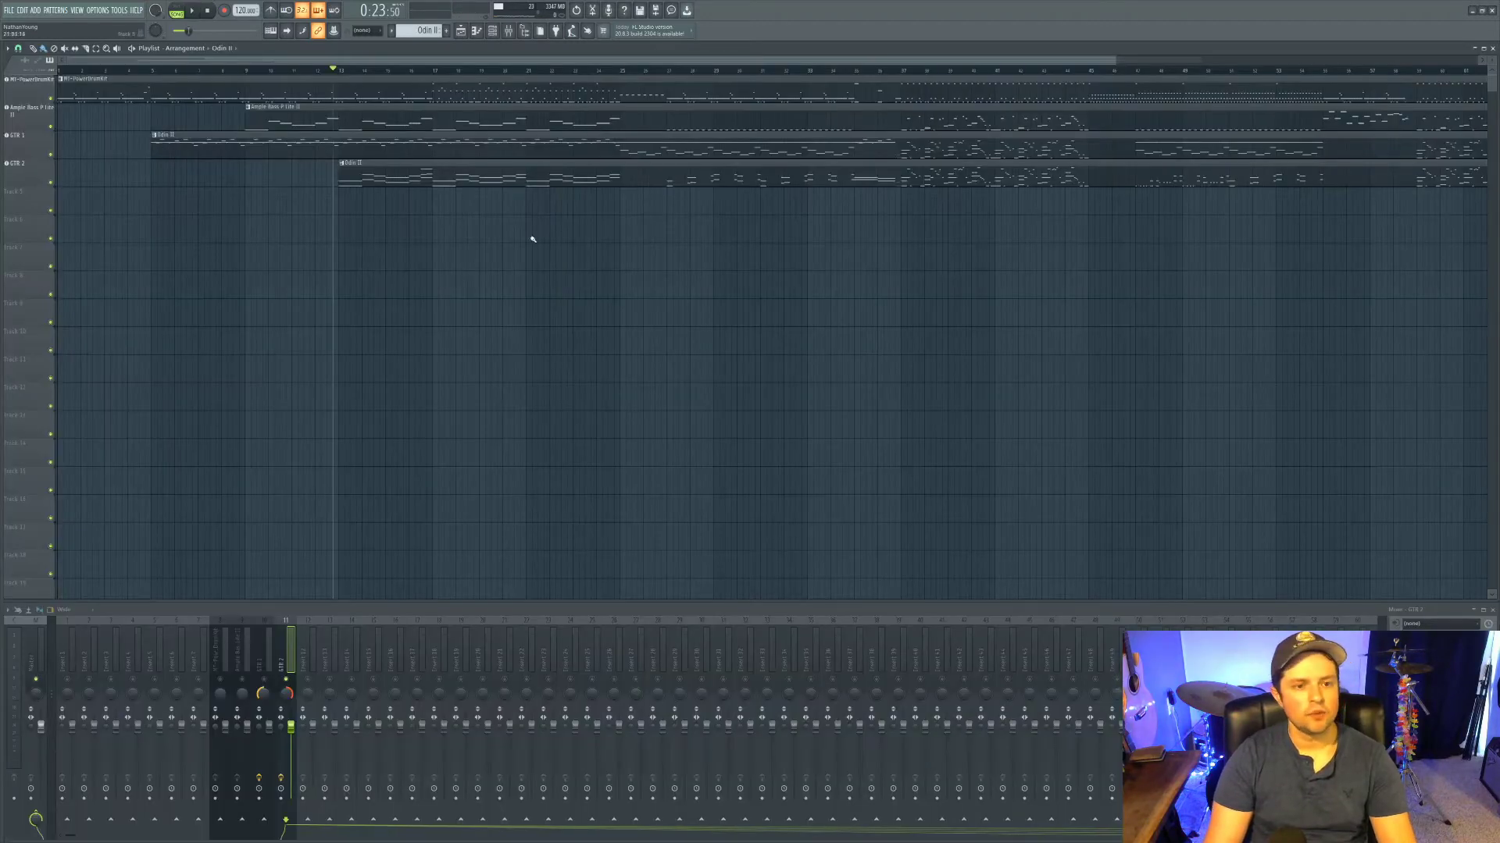
key(space)
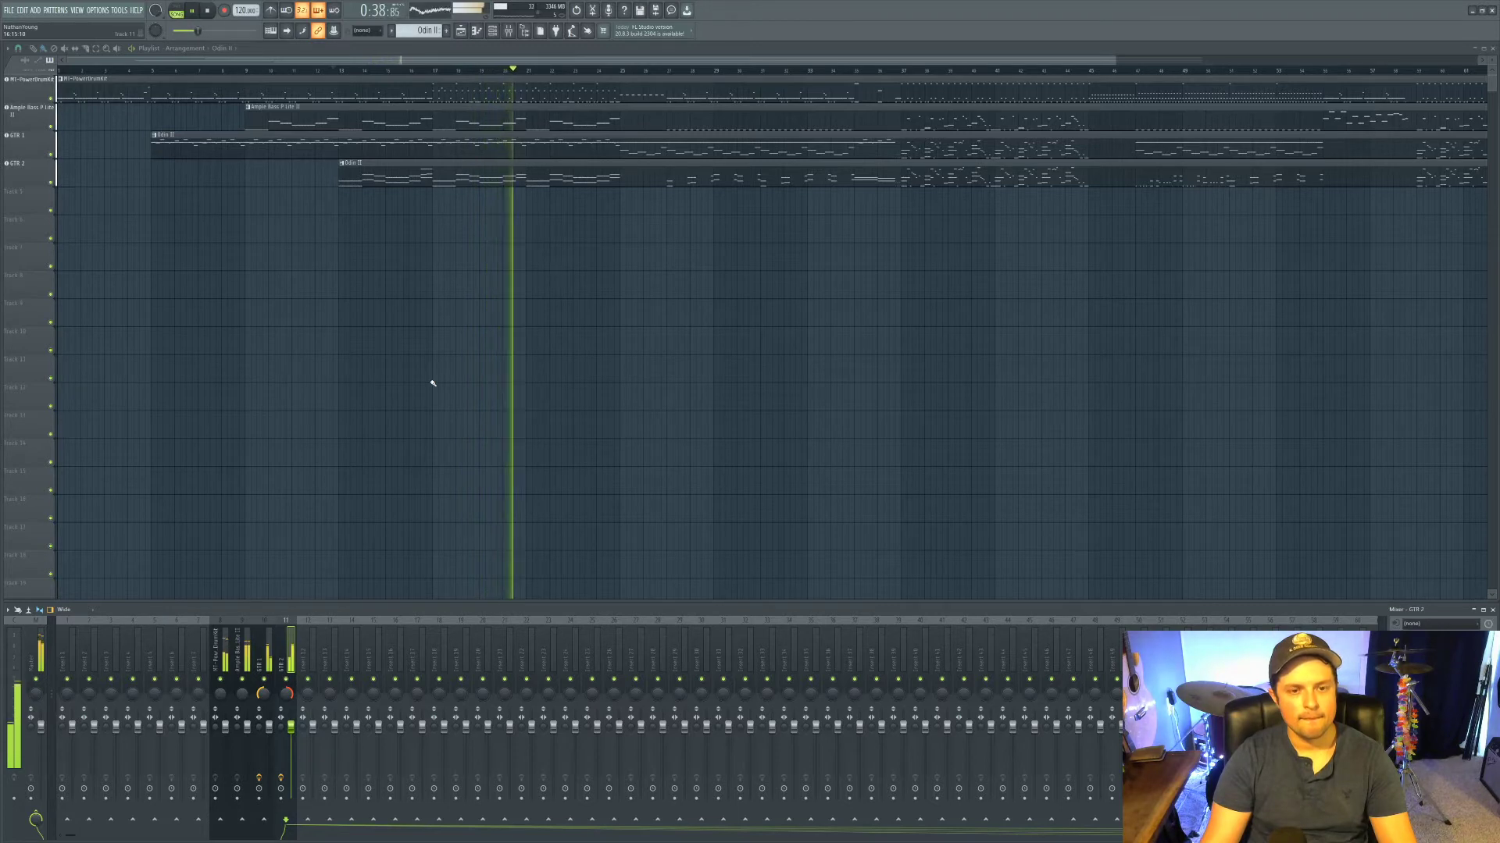
key(space)
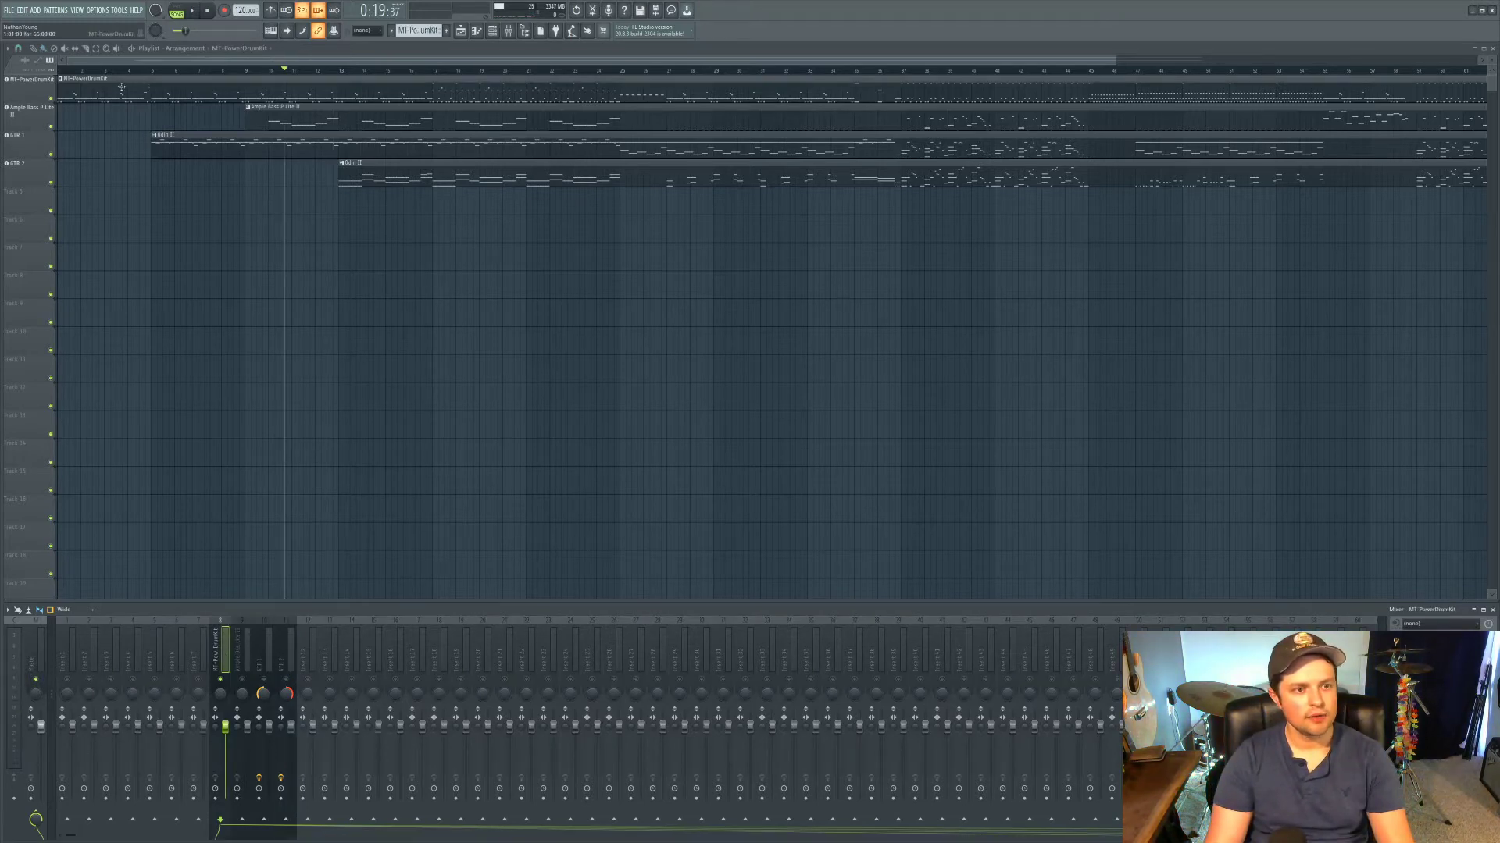
Step: Humanize all of MT-PowerDrumKit's notes with slight random velocity variations
double_click(214, 90)
scroll(488, 301, down, 10)
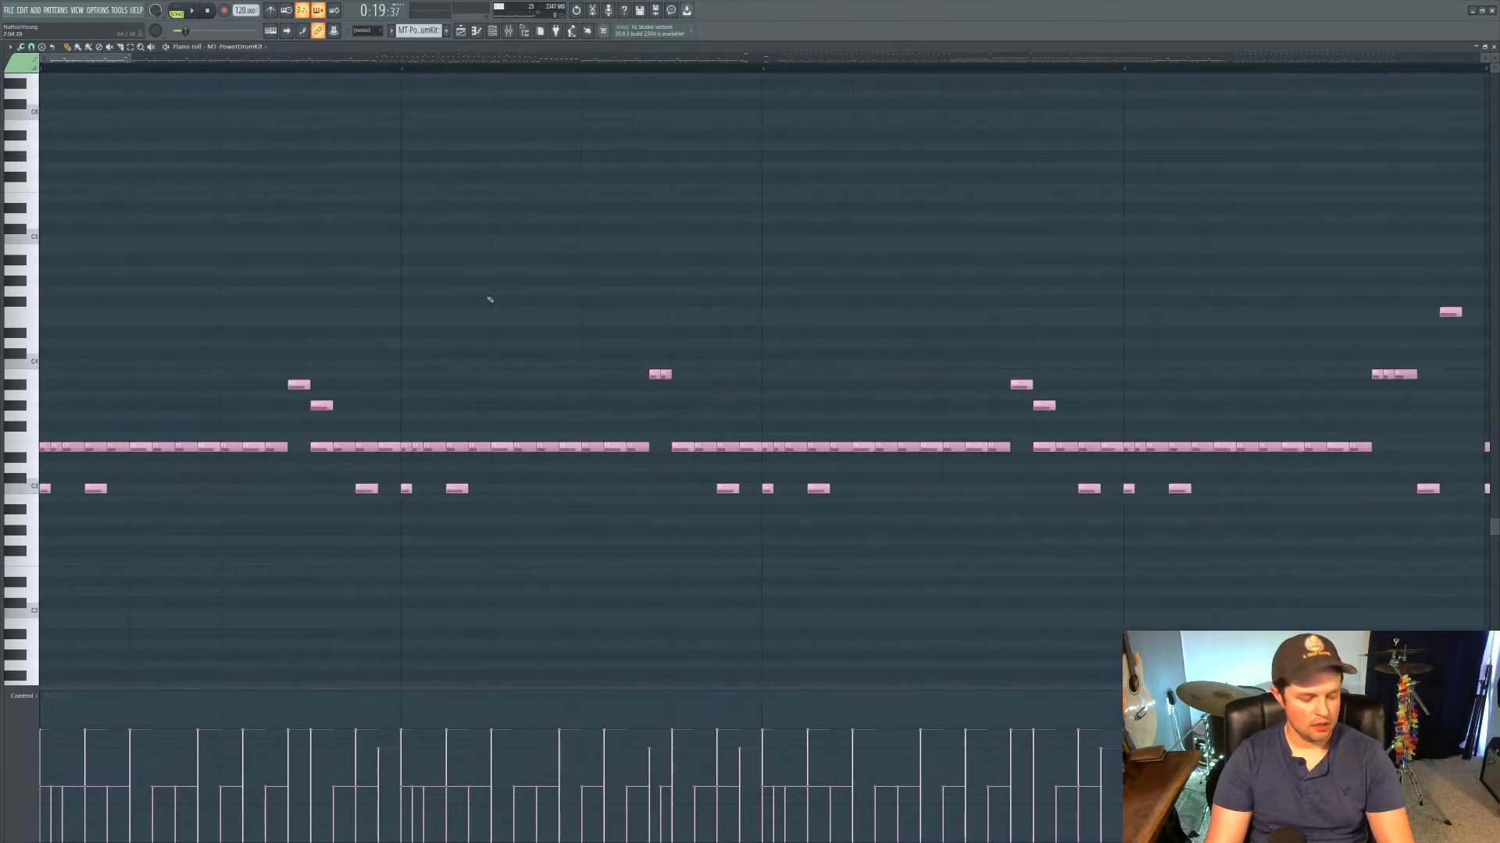
scroll(507, 320, down, 3)
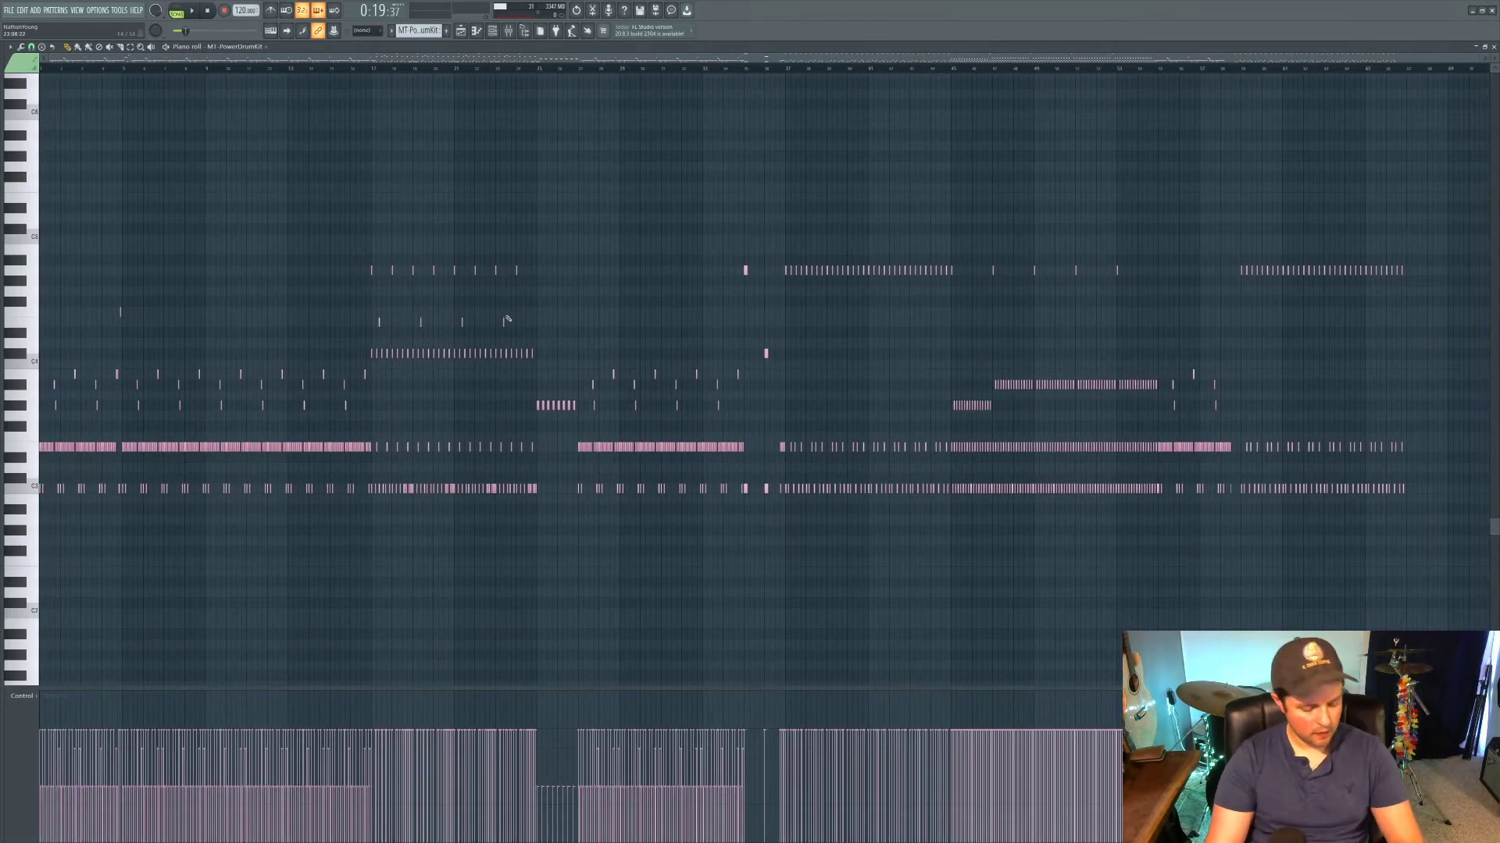
key(ctrl+a)
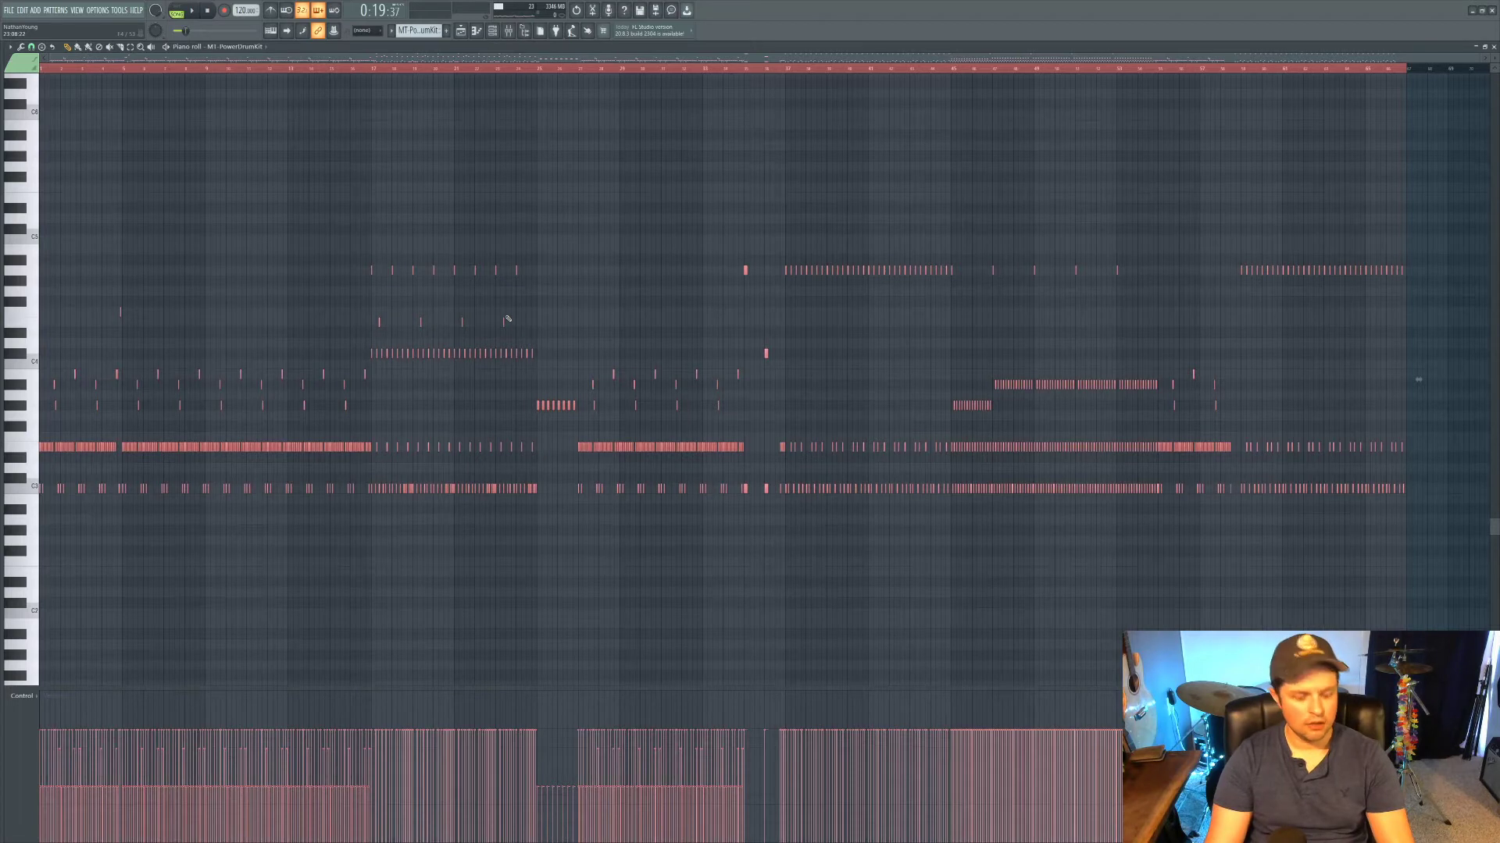
key(alt+h)
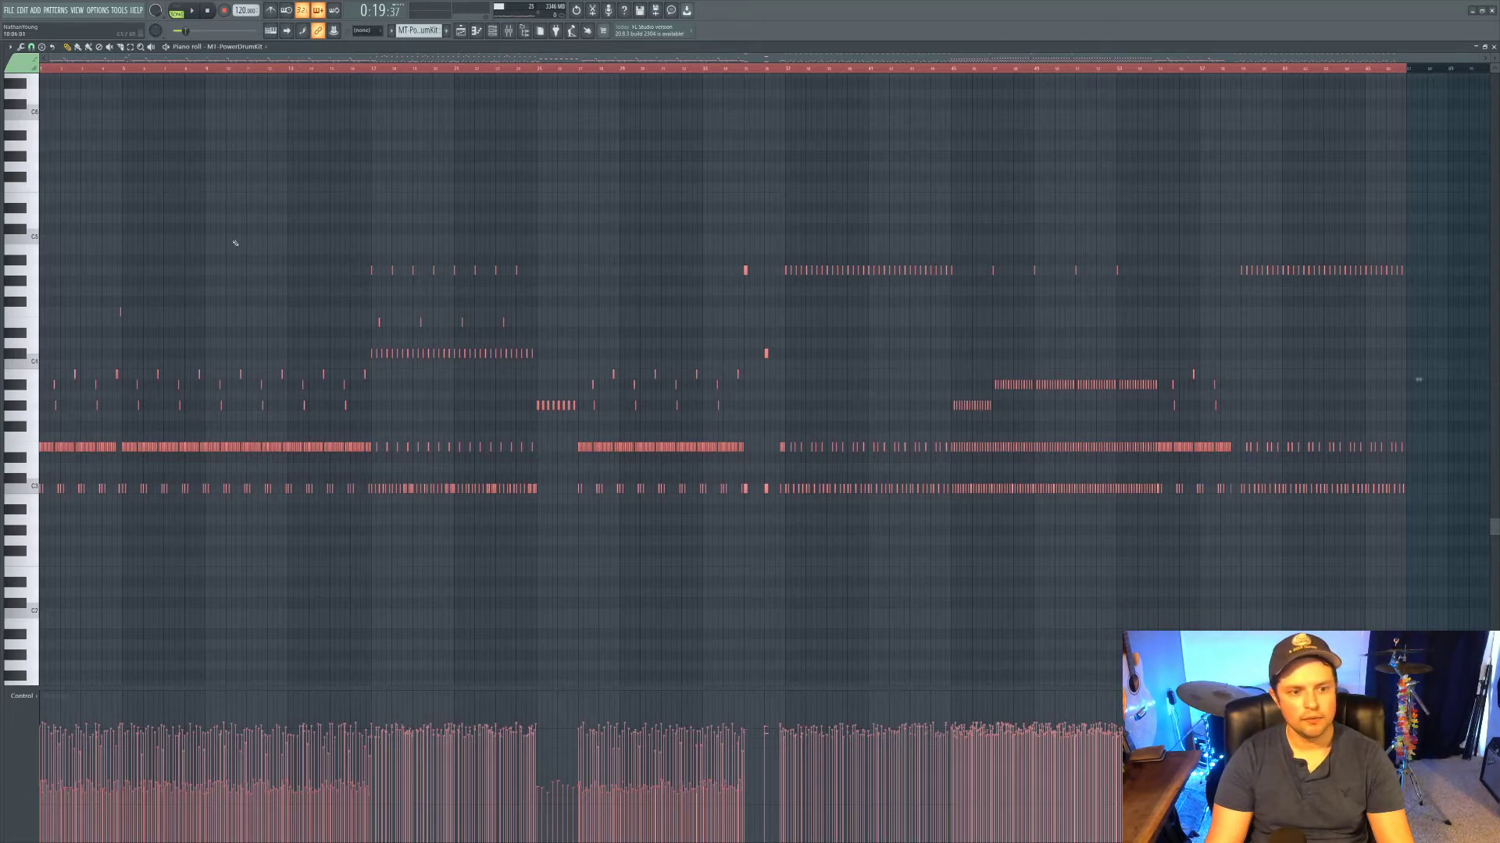
Step: Compare playback of the drums with and without the velocity variation, and restore the variation
key(space)
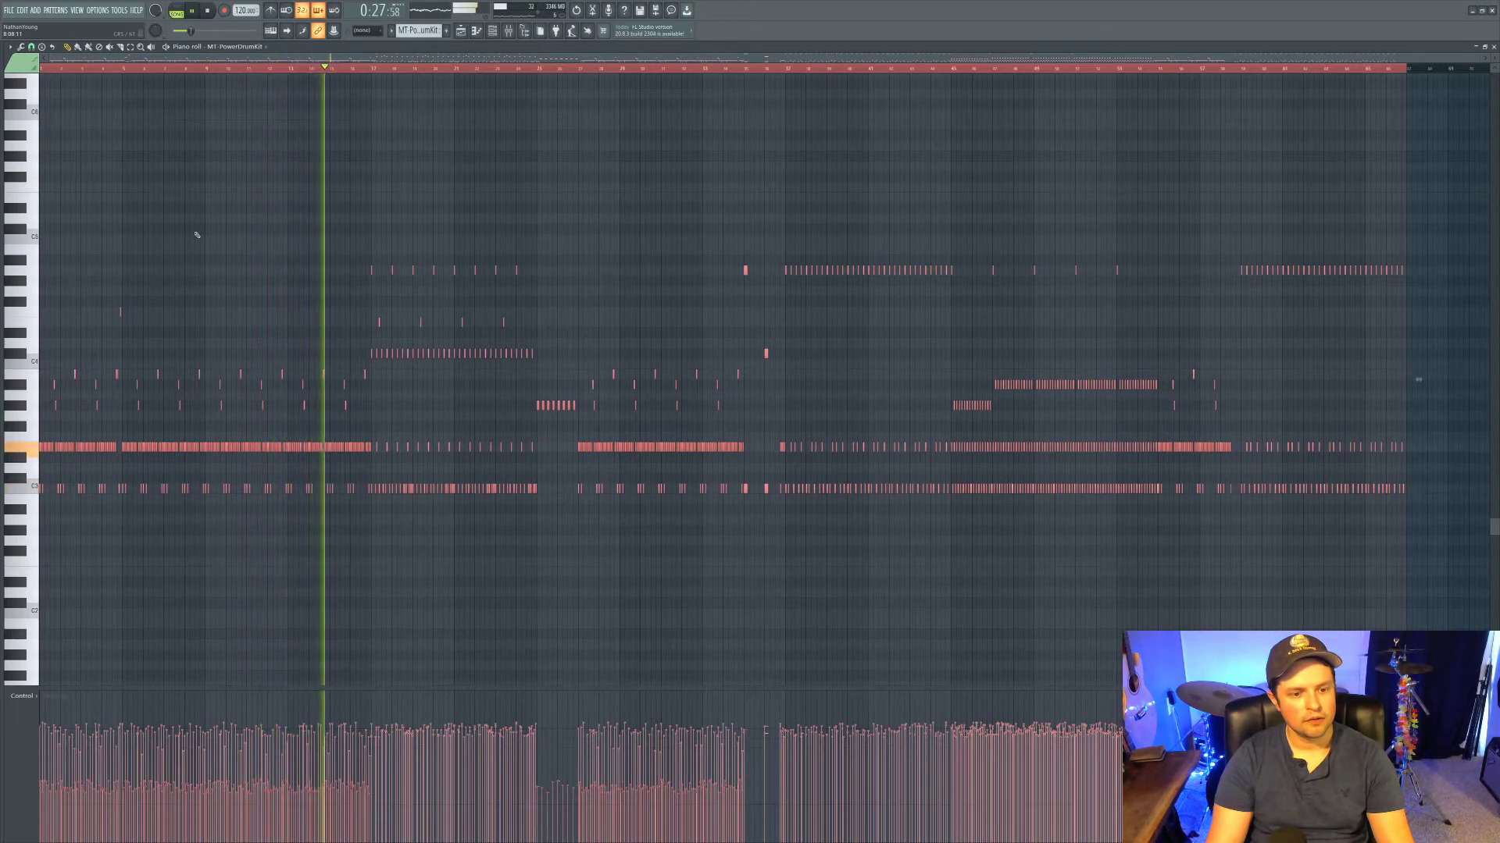
key(space)
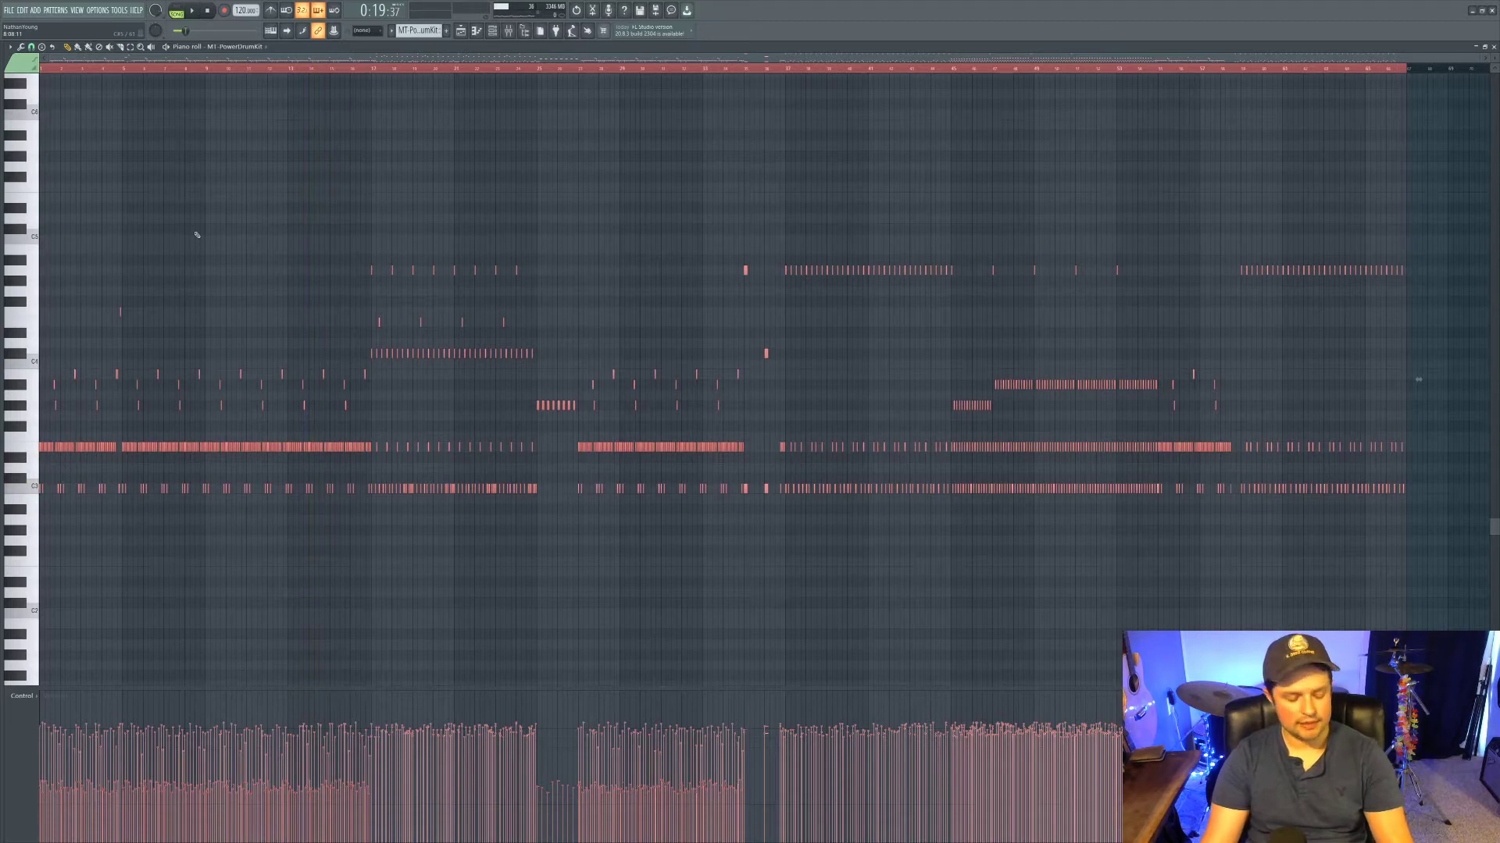
key(ctrl+z)
key(space)
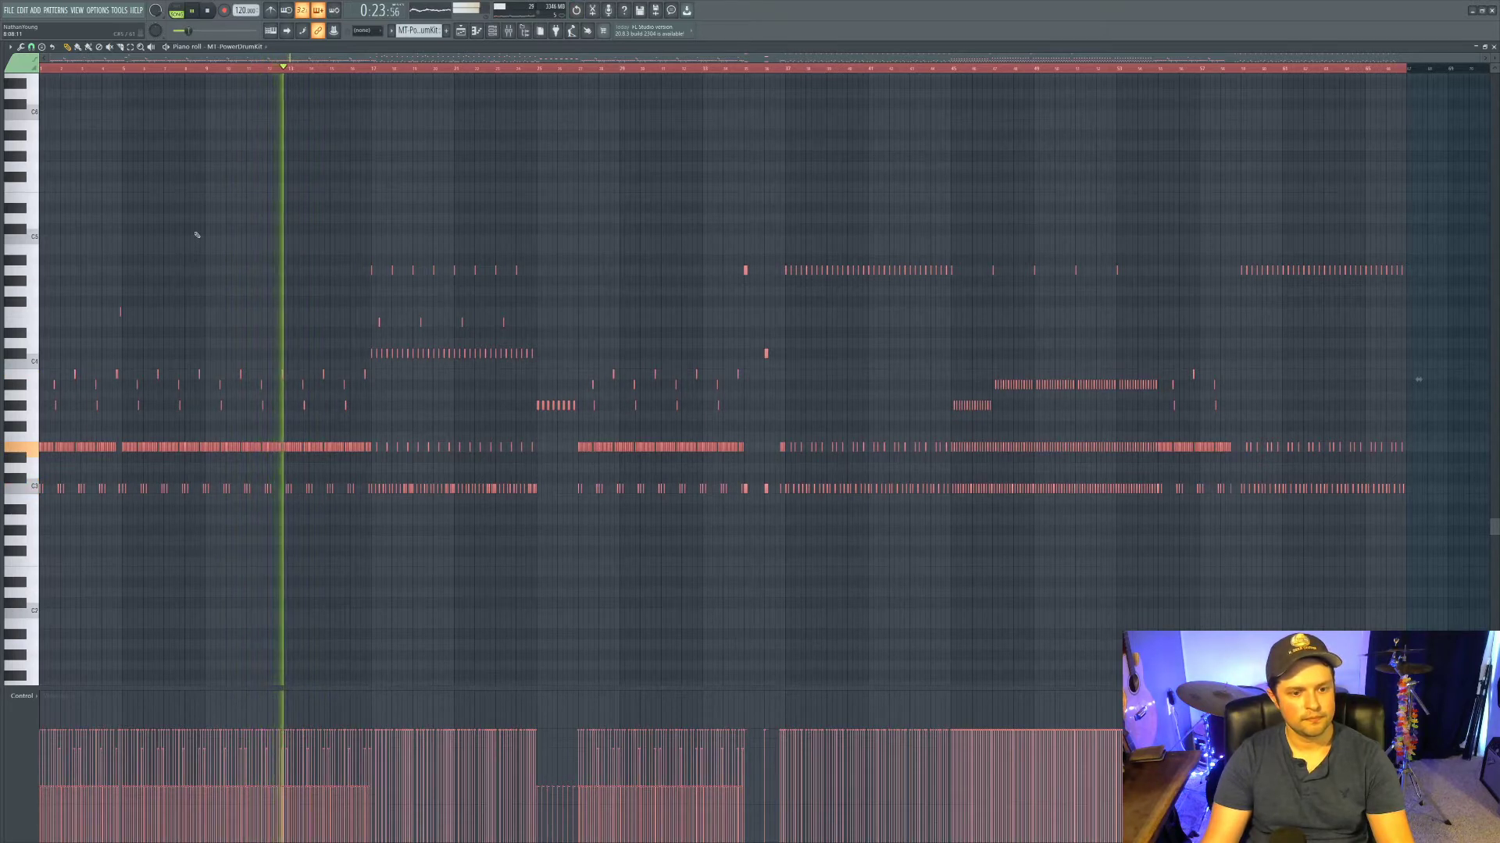
key(space)
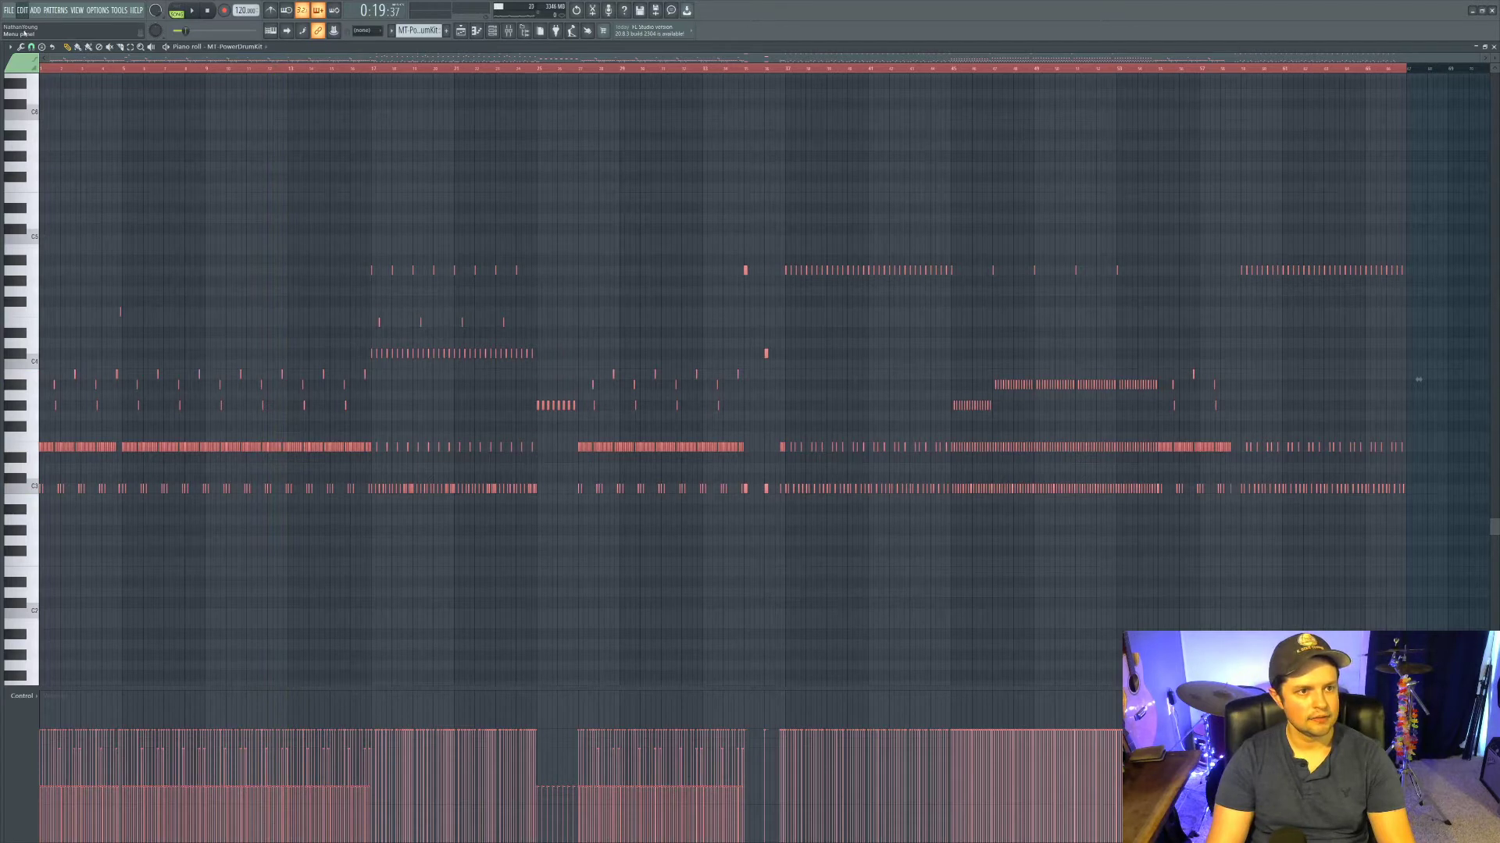
key(ctrl+z)
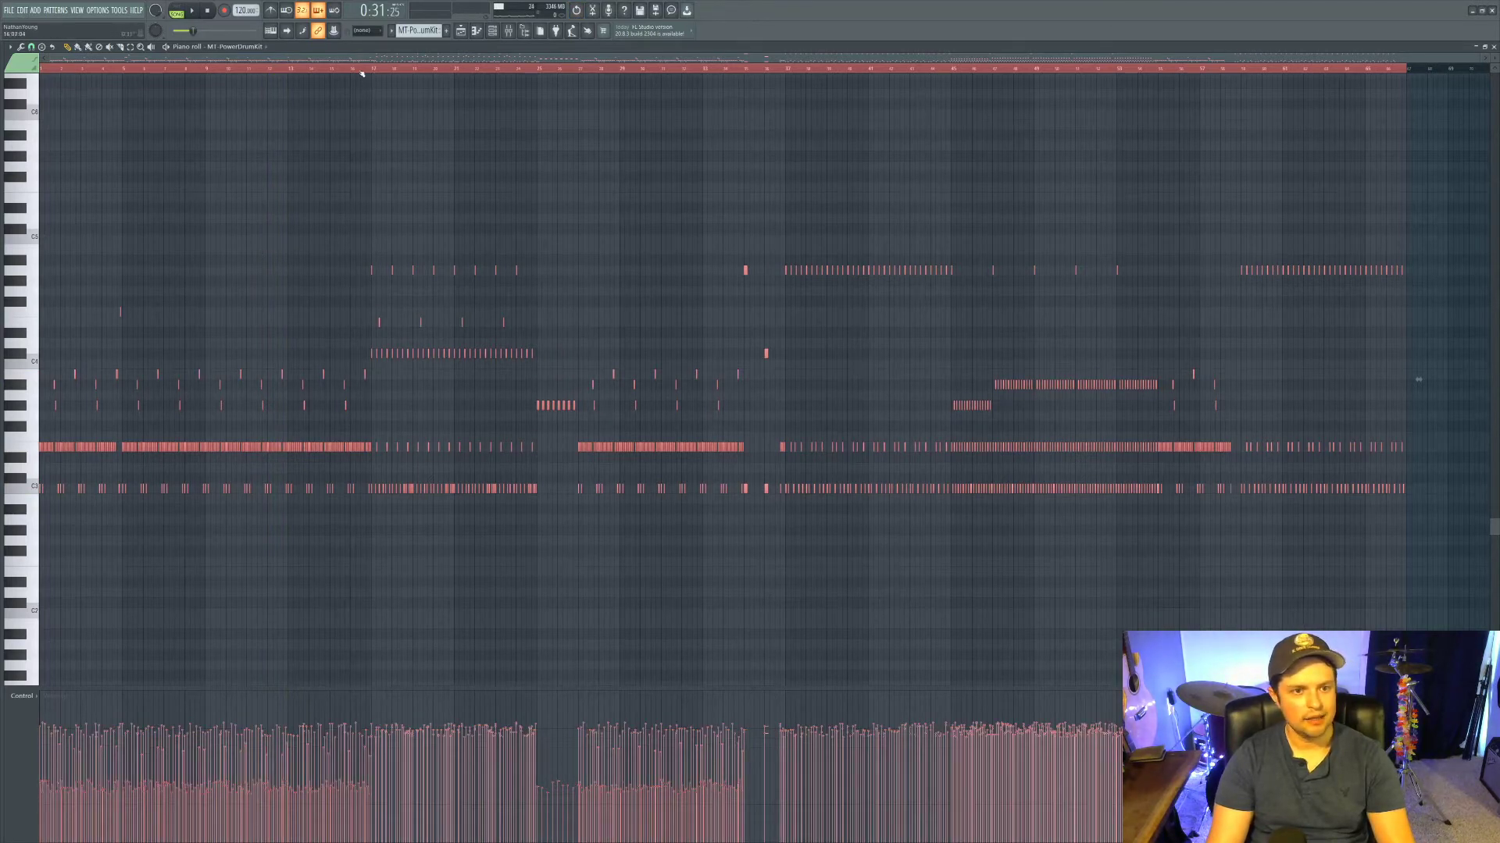
Step: Play back the drums with the velocity variation and close their piano roll
key(space)
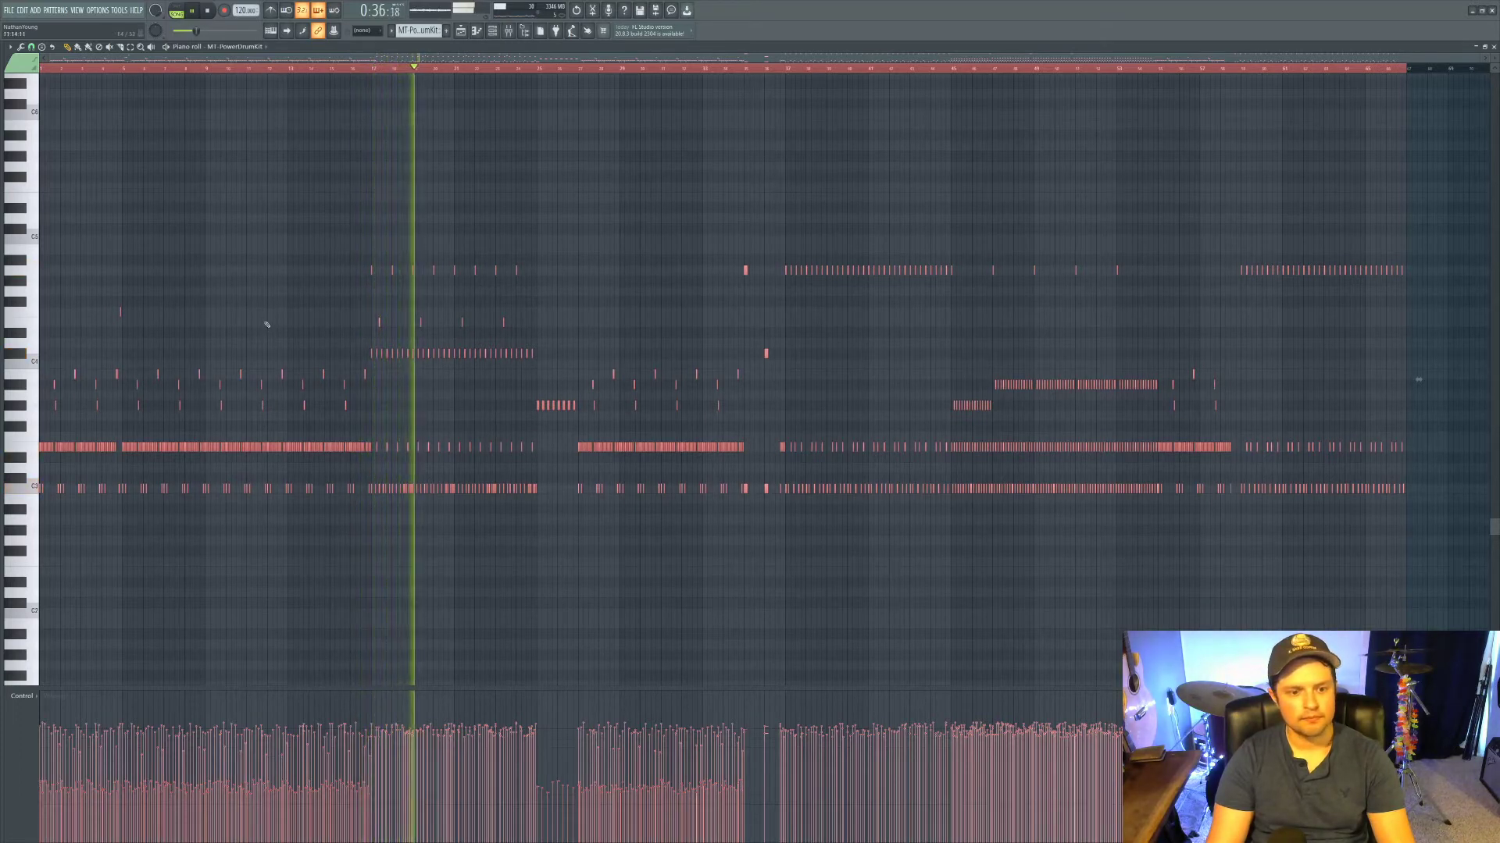
key(space)
click(1493, 47)
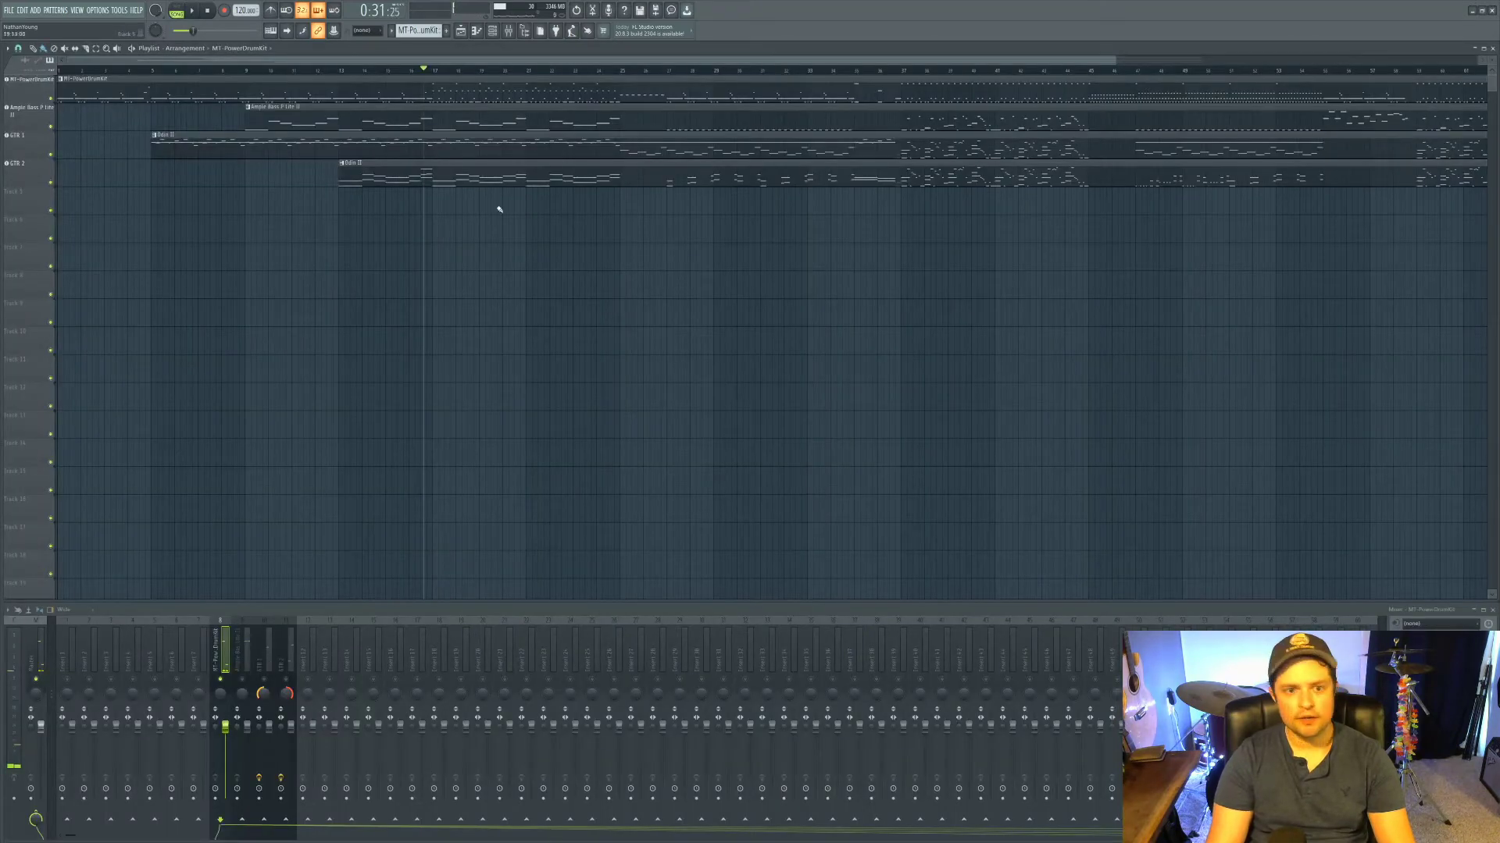
Step: Humanize all of Ample Bass P Lite II's notes with slight random velocity variations and close its piano roll
double_click(389, 123)
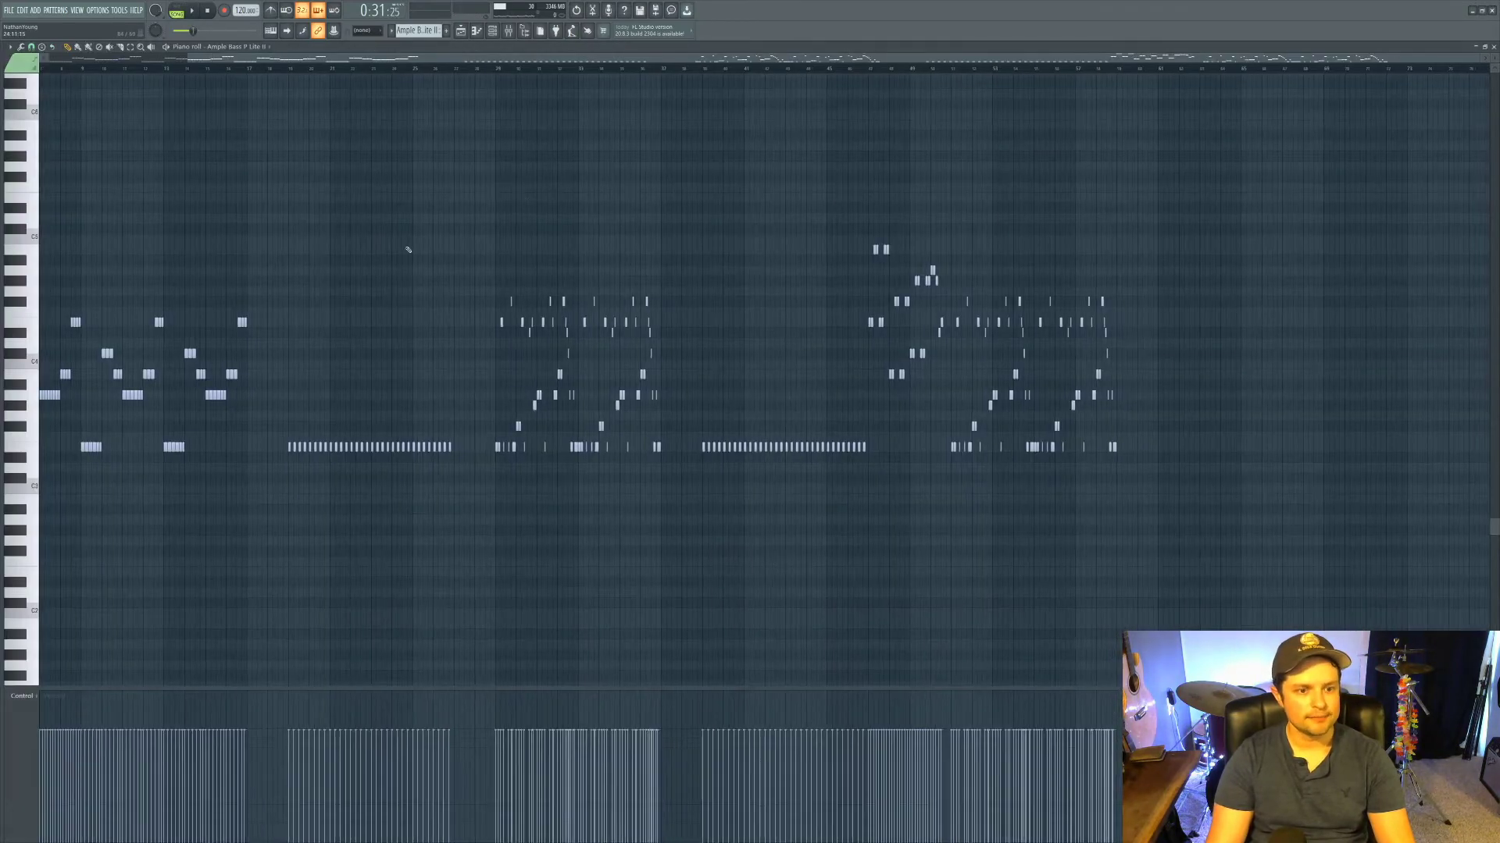
key(ctrl+a)
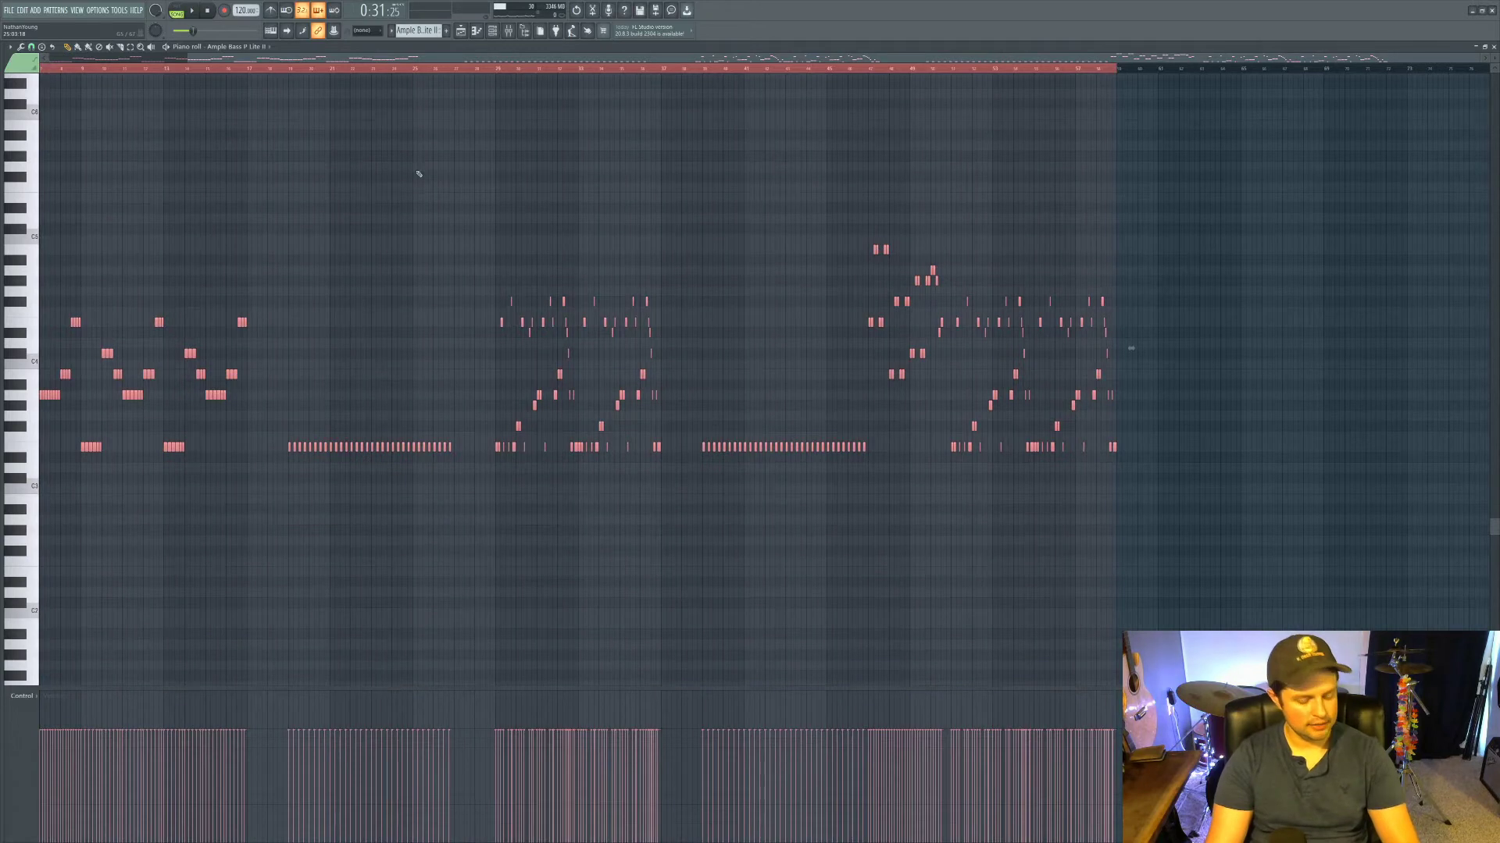
key(ctrl+z)
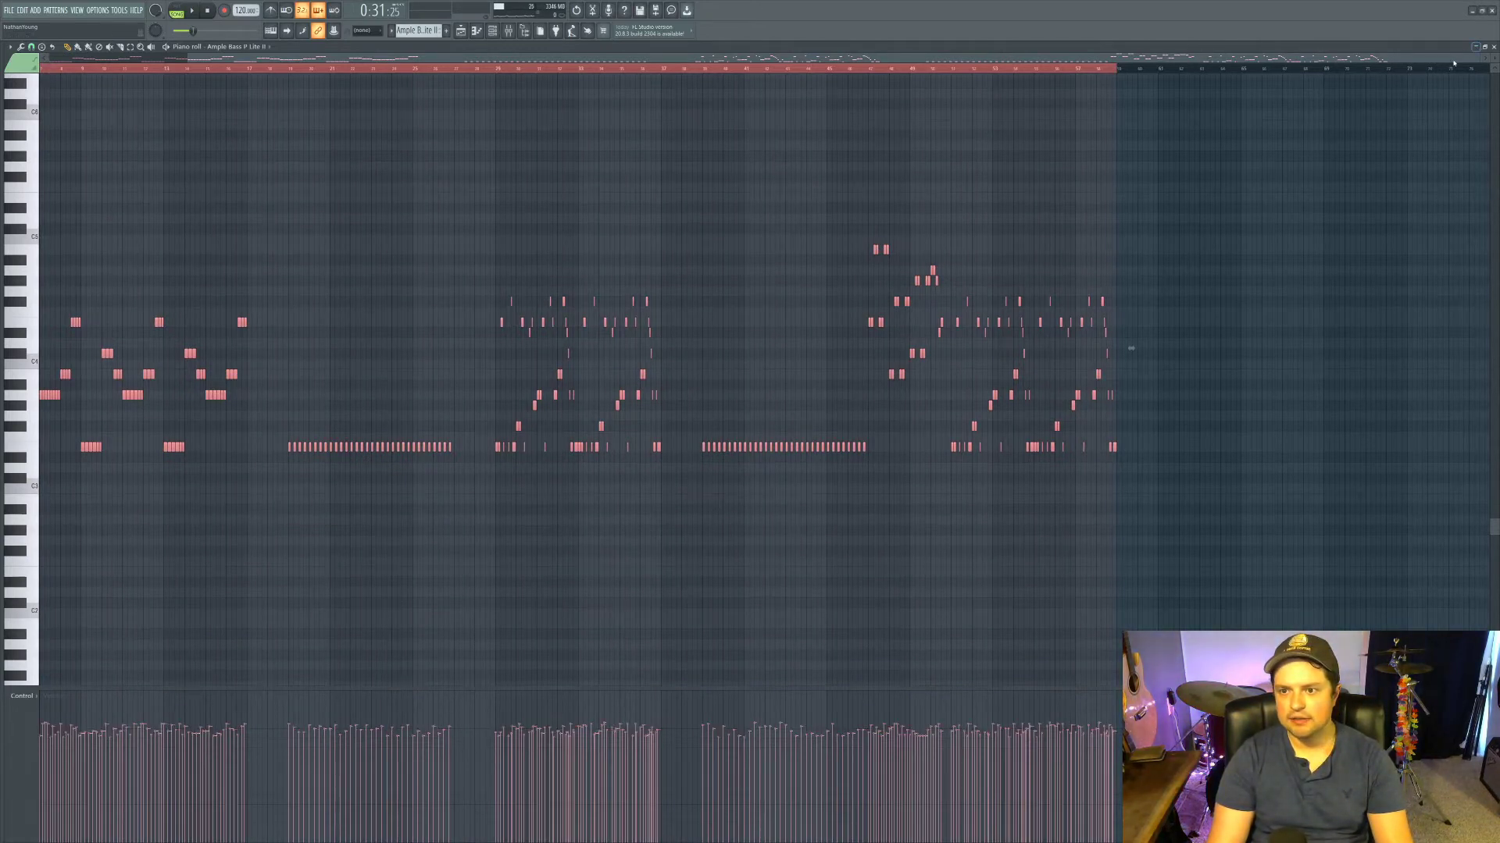
click(1493, 47)
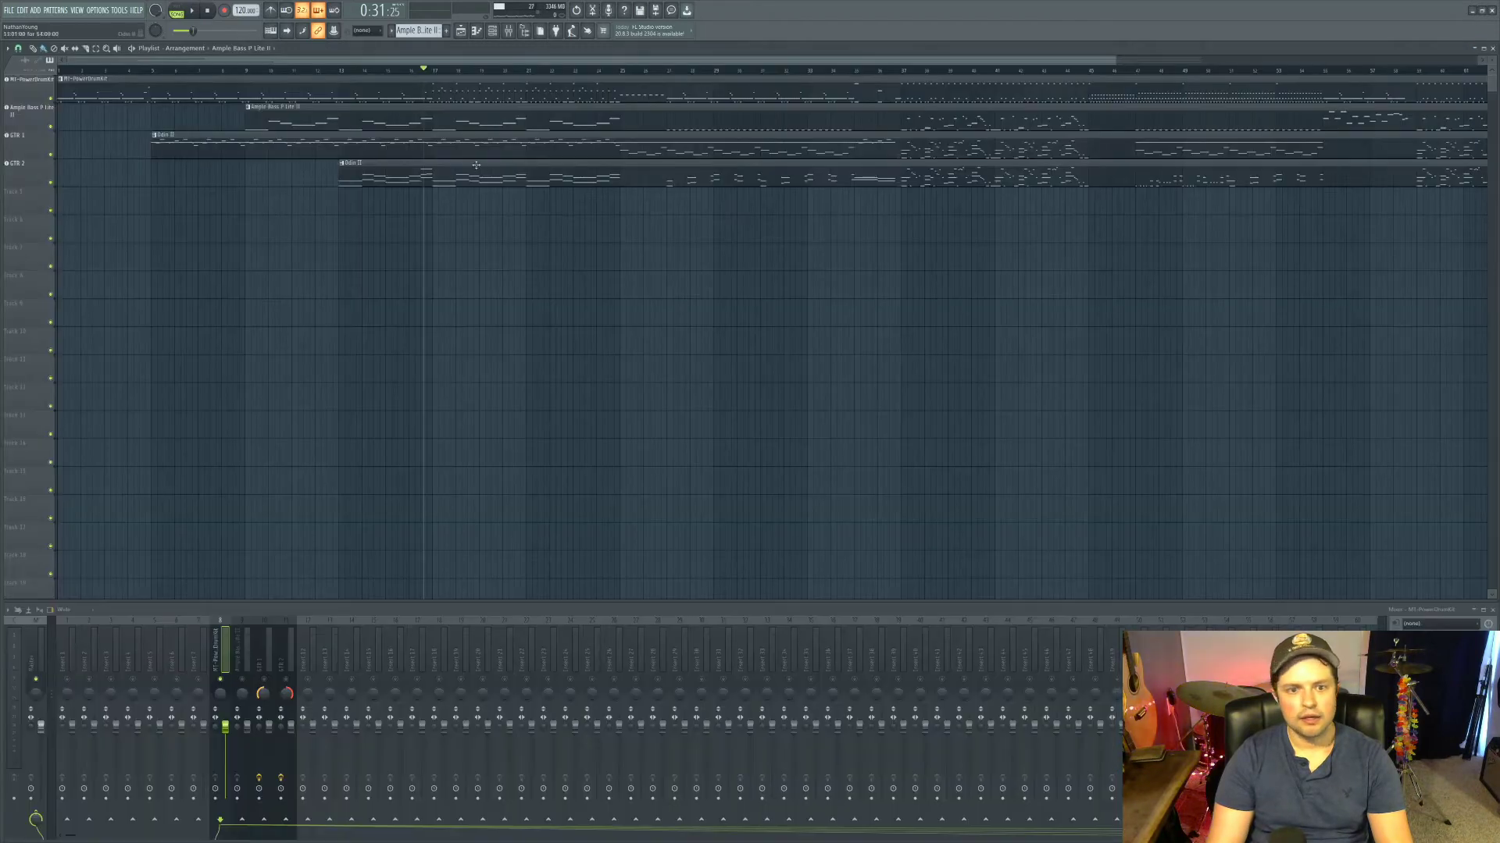
Step: Open GTR 1's notes and play the song across the change to its lower-pitched riff, checking the GTR 1 mixer track
double_click(419, 150)
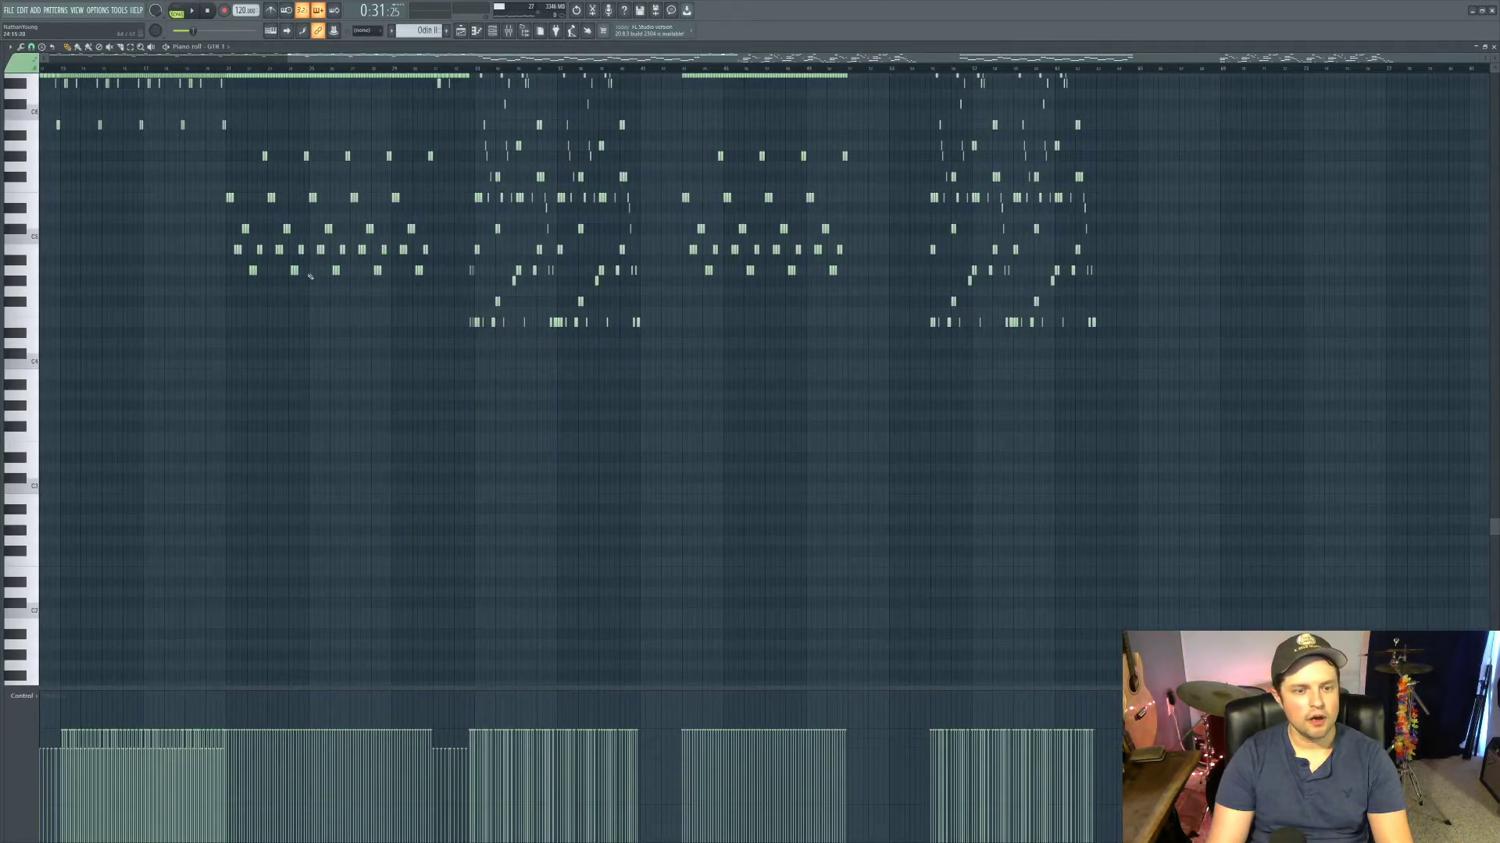
scroll(310, 276, up, 6)
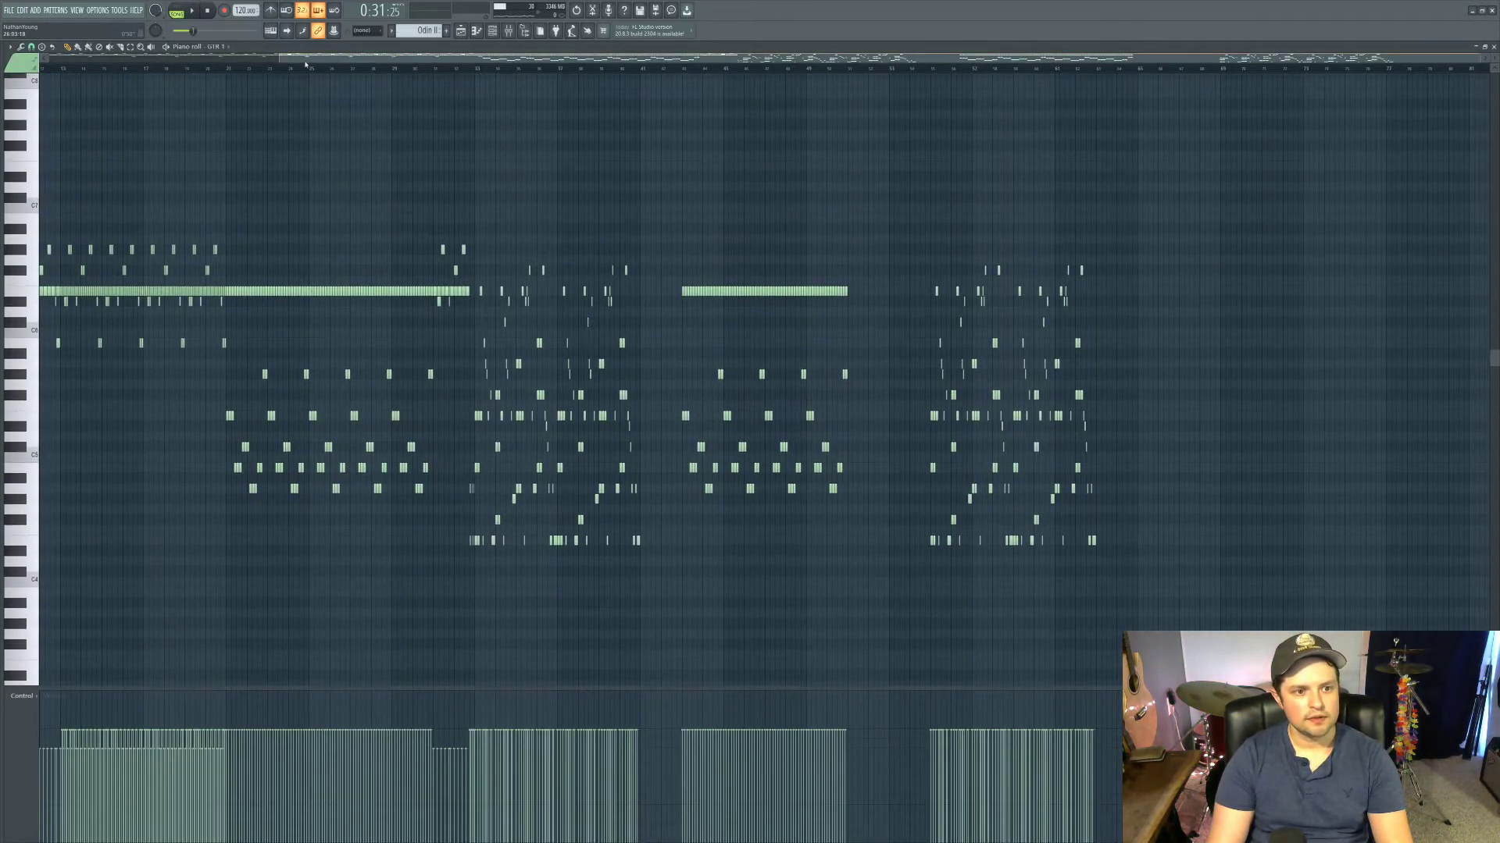
drag(346, 51, 199, 54)
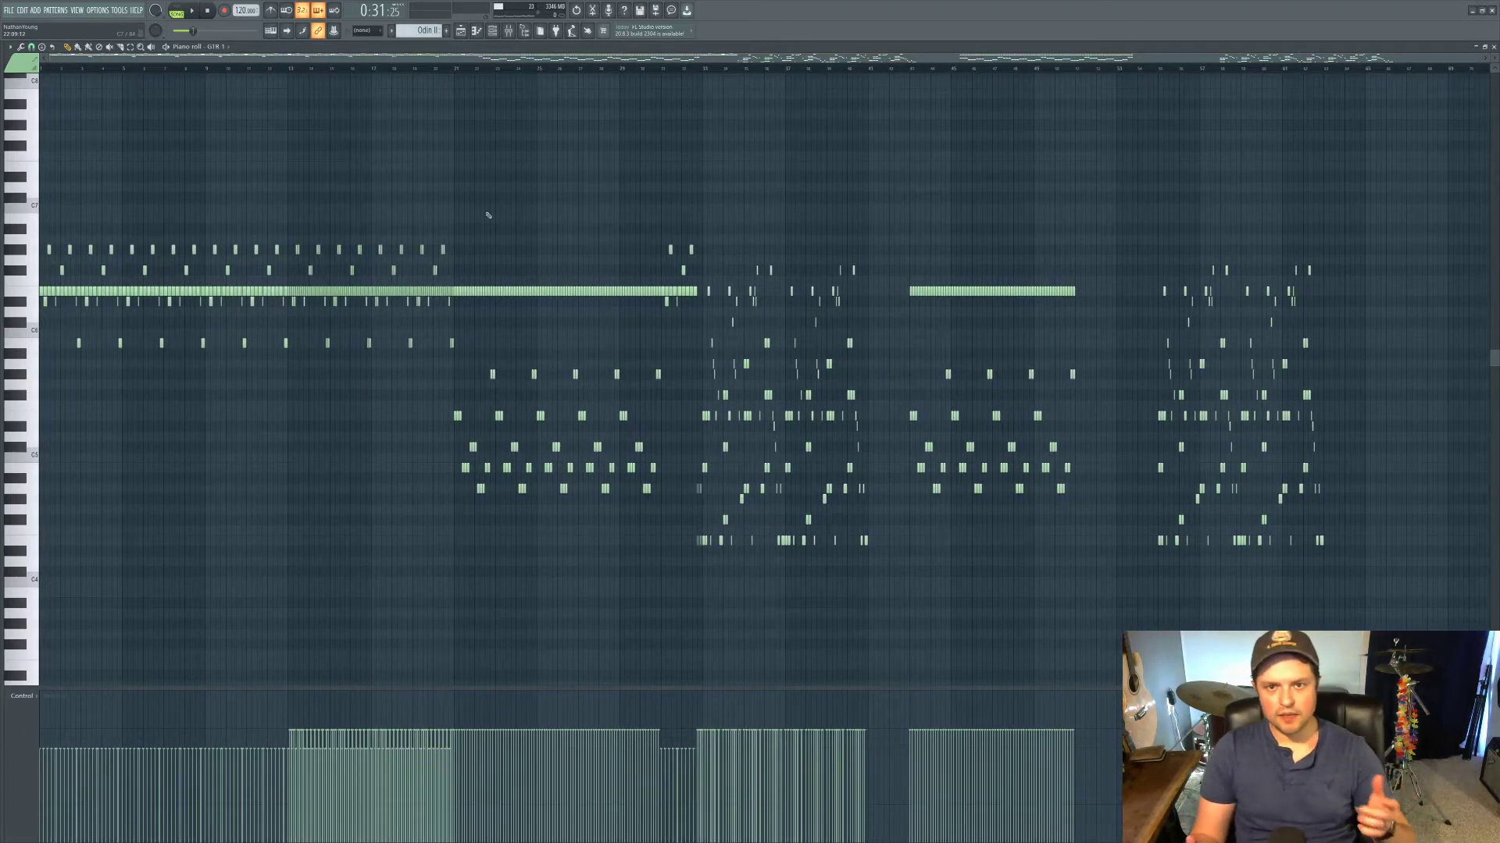
key(space)
key(F9)
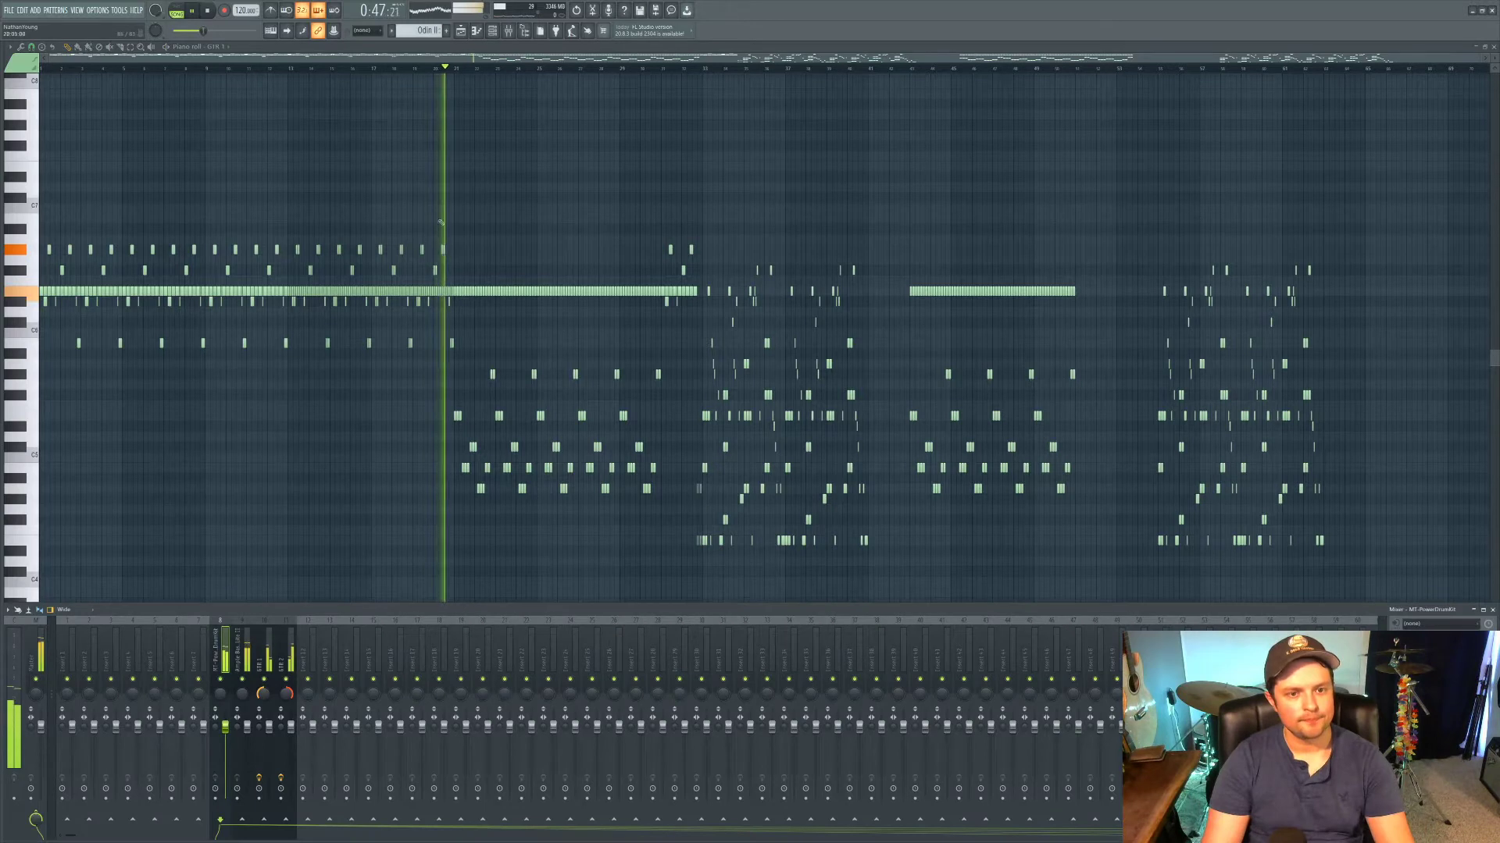
click(267, 625)
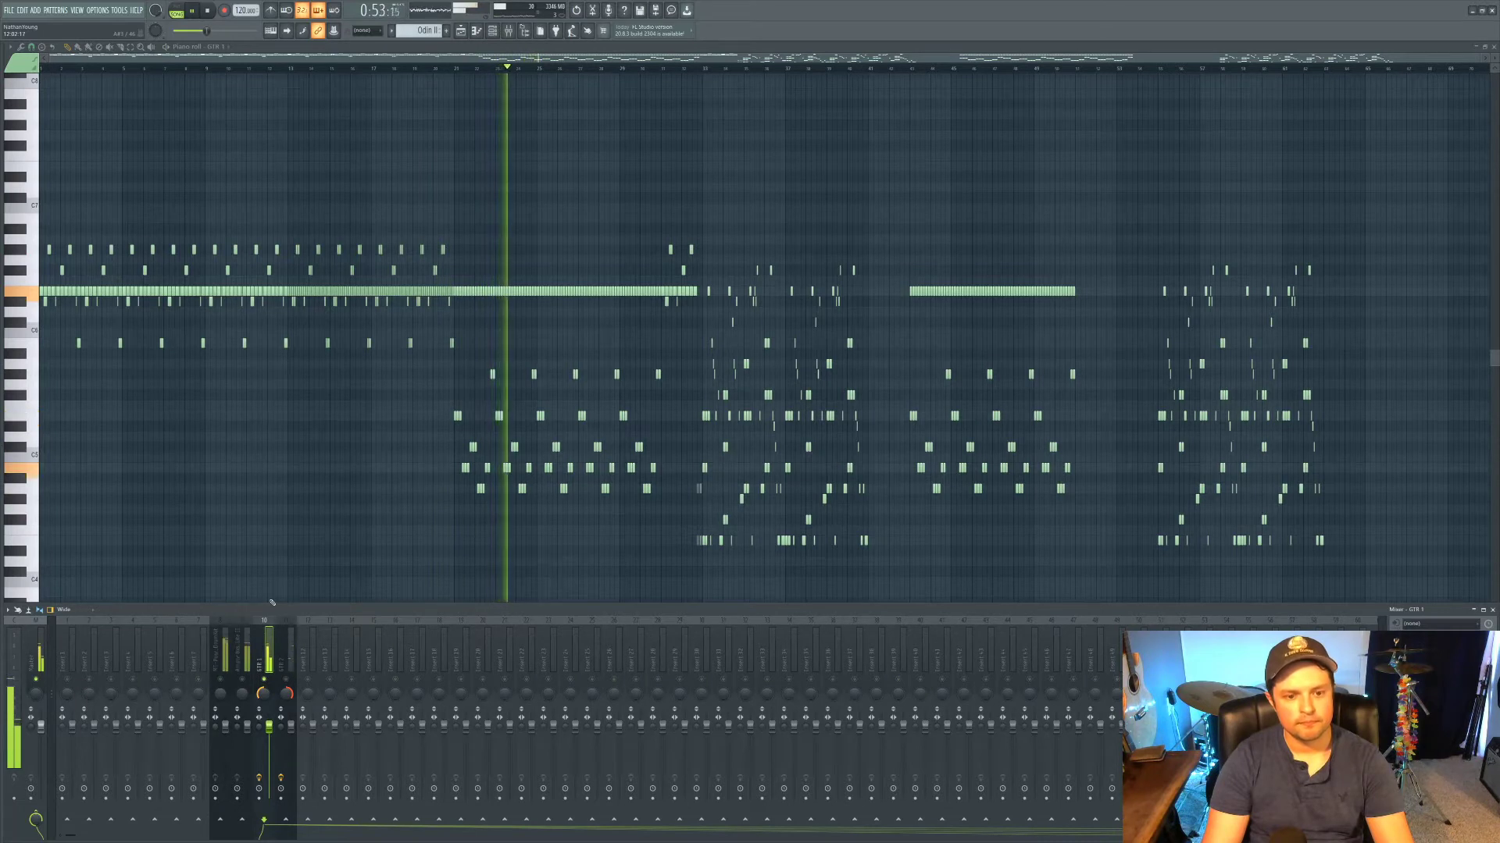
key(space)
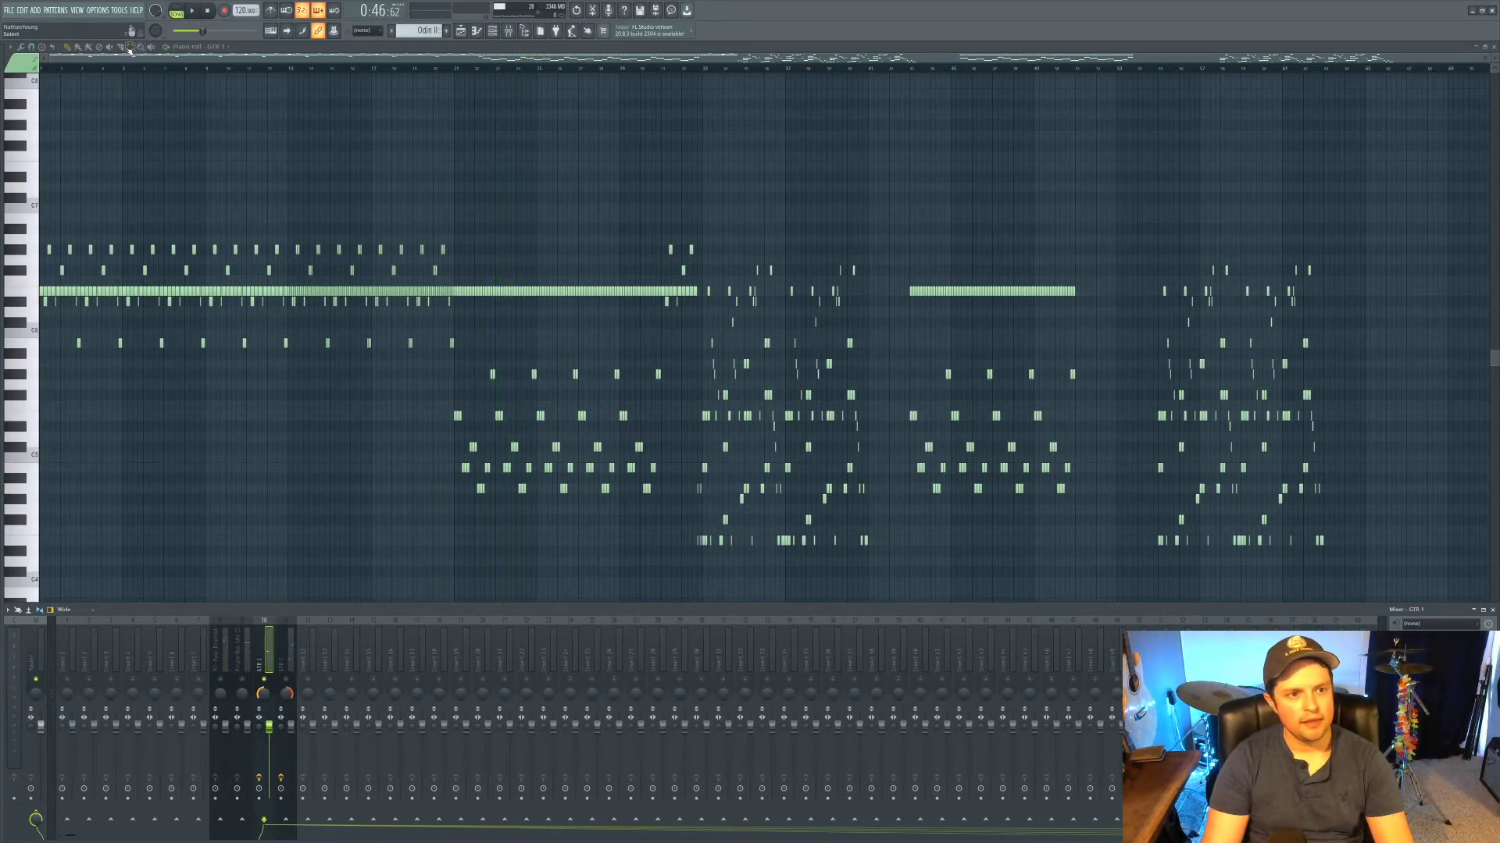
Step: Lower the velocity of GTR 1's first lower-pitched riff and its repeated high notes well below the rest, and play it back
key(F9)
drag(439, 365, 681, 542)
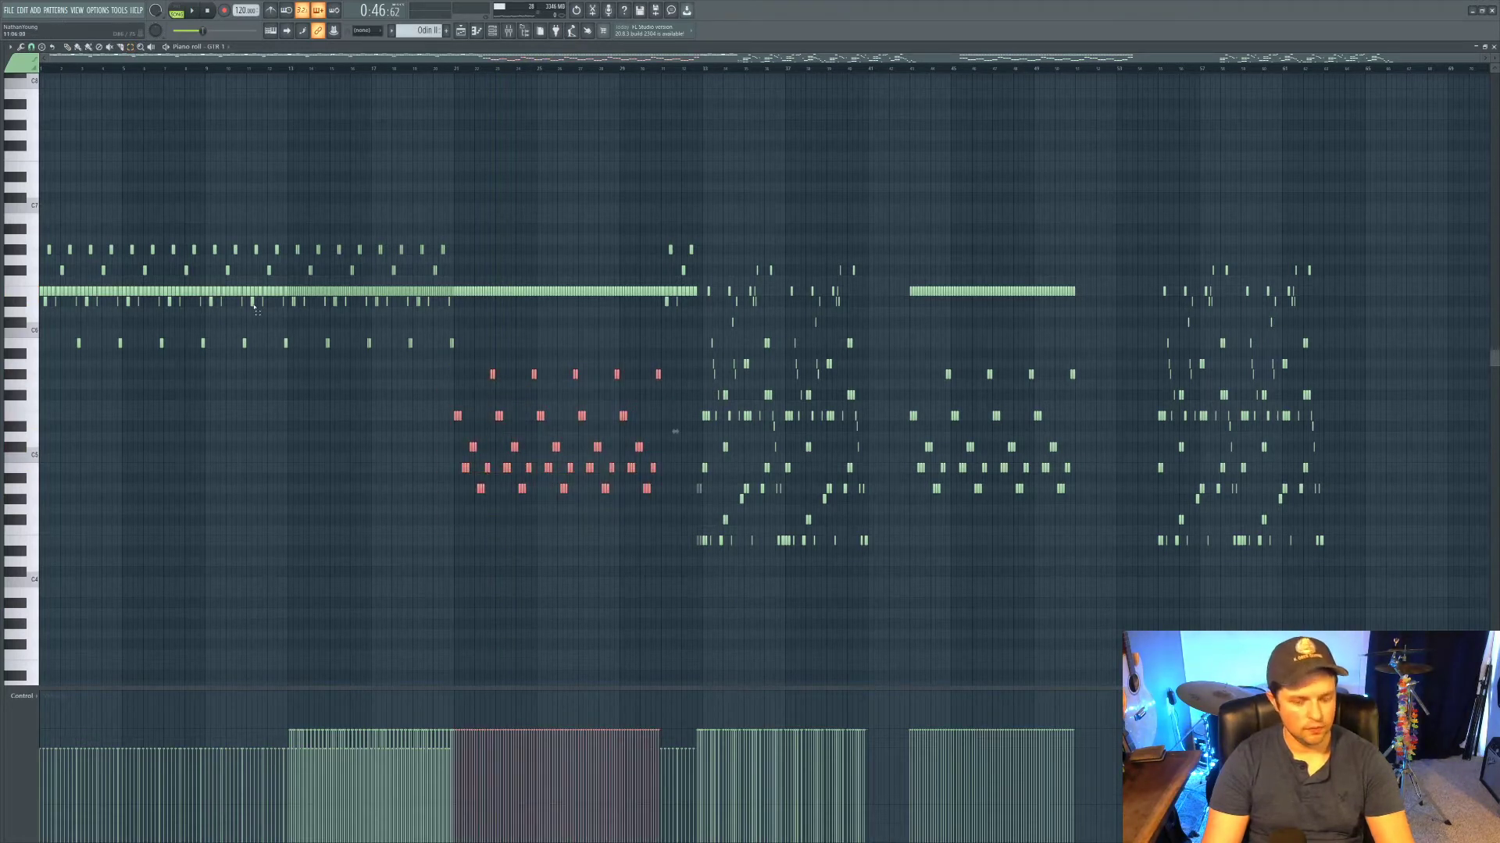
scroll(254, 306, down, 5)
key(space)
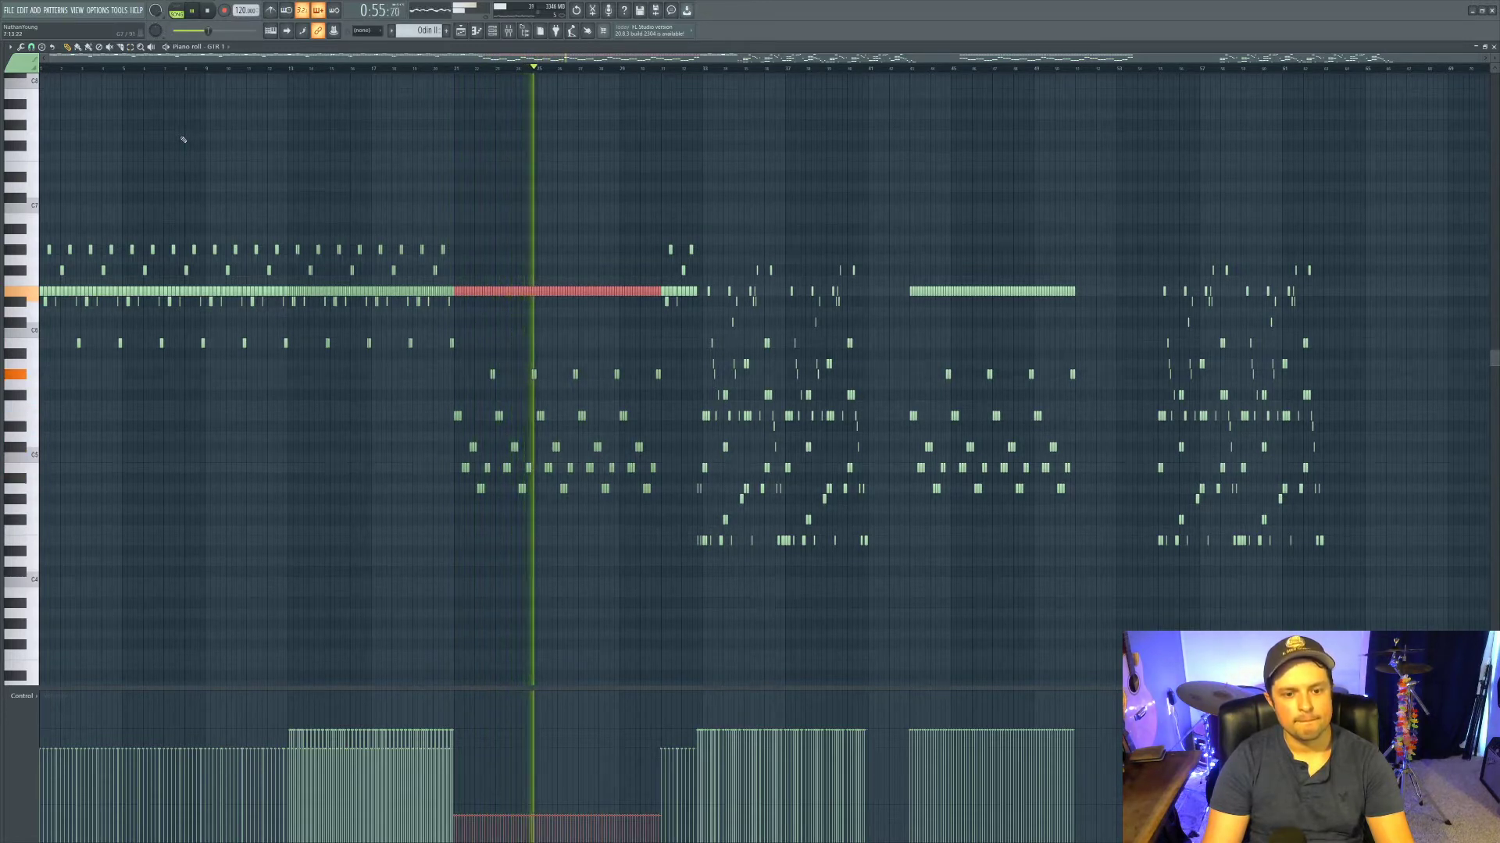
key(space)
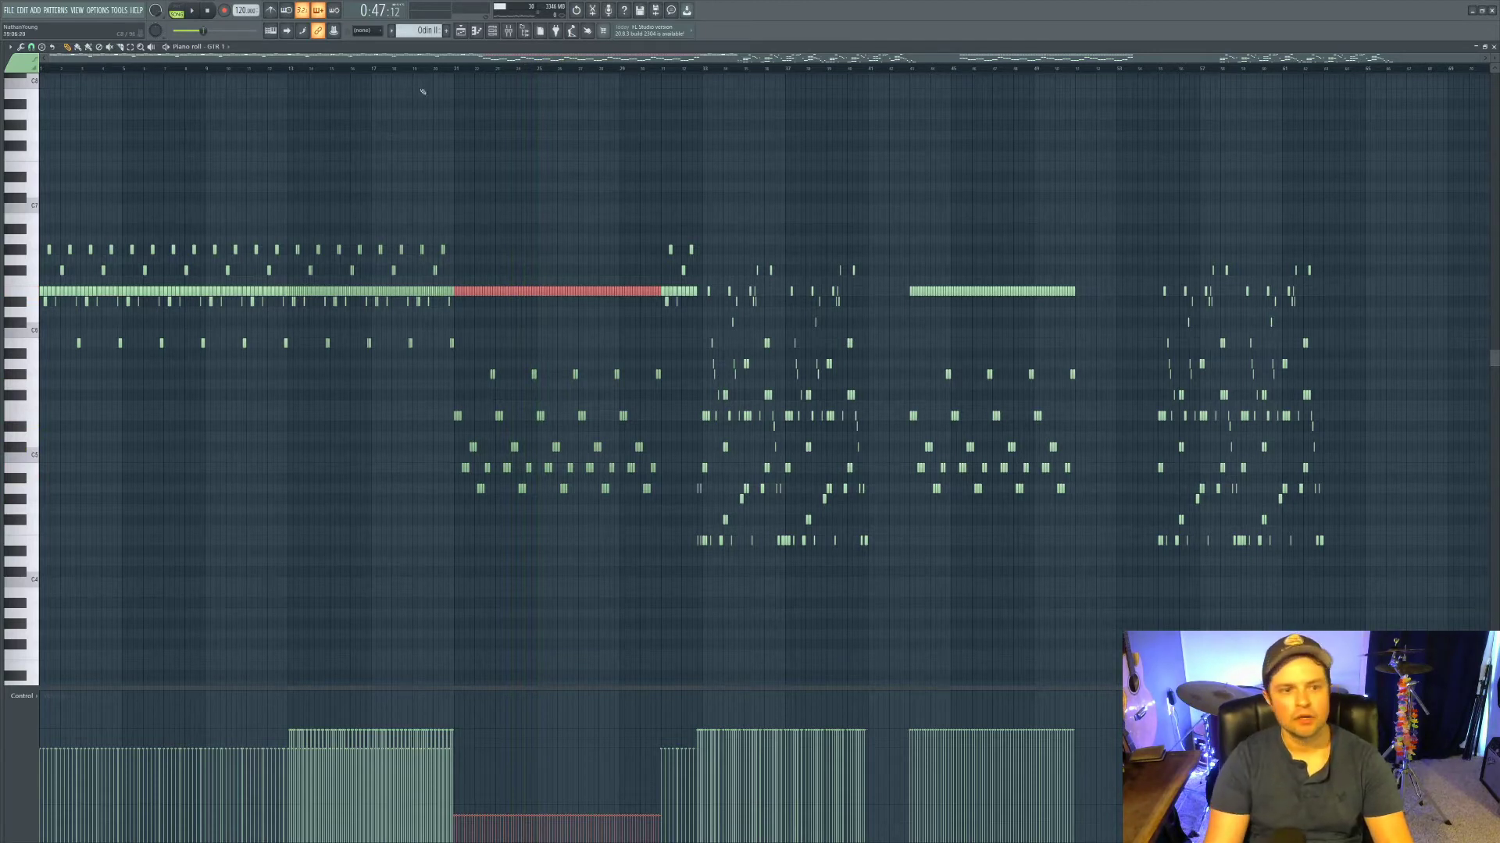
Step: Lower the velocity of all notes in the second occurrence of GTR 1's riff to match the first
drag(1113, 240, 886, 572)
scroll(577, 250, down, 10)
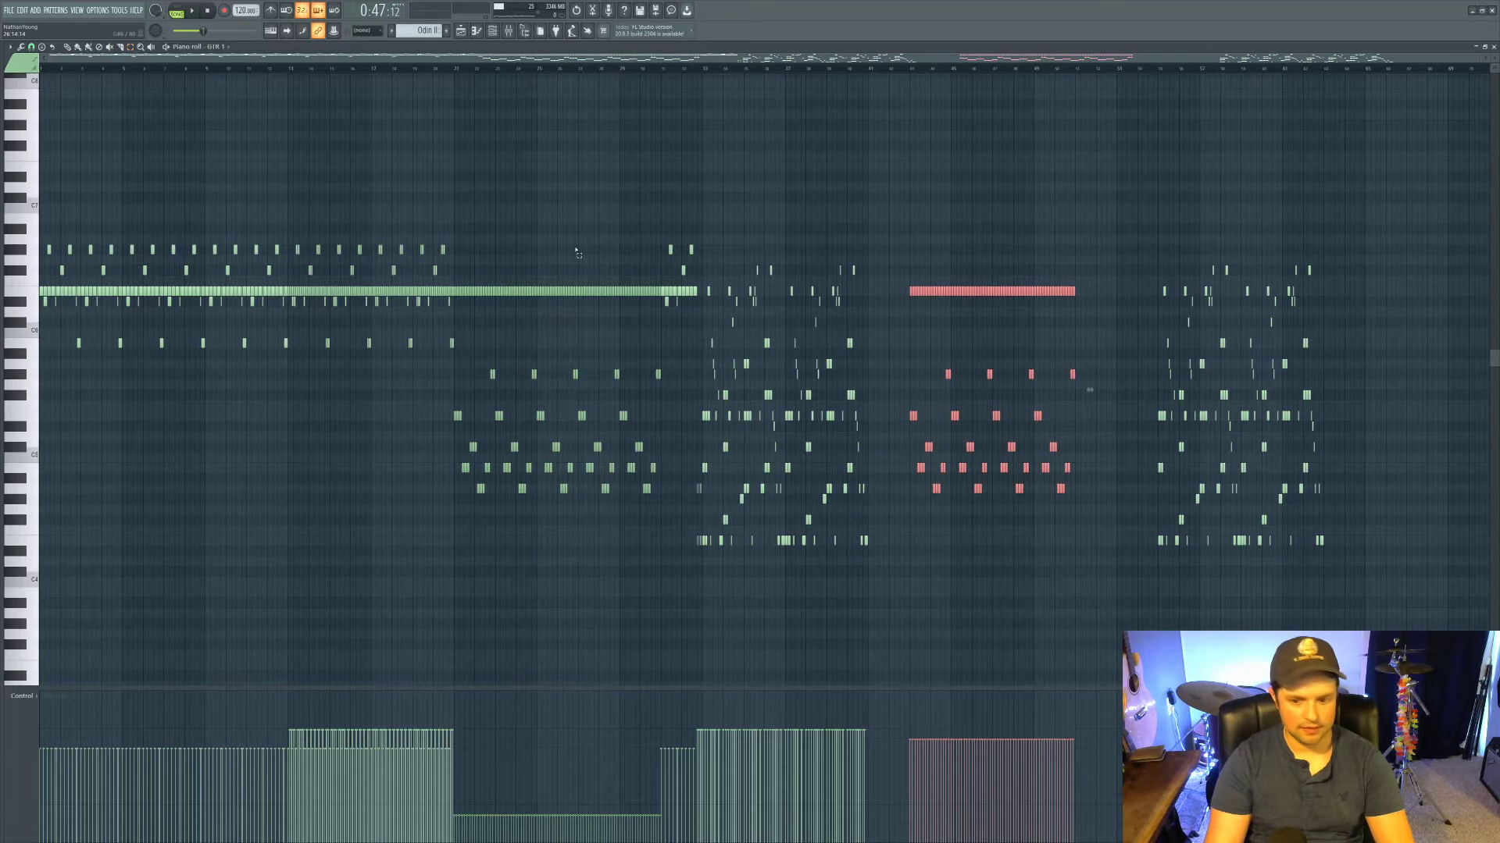
scroll(579, 250, down, 1)
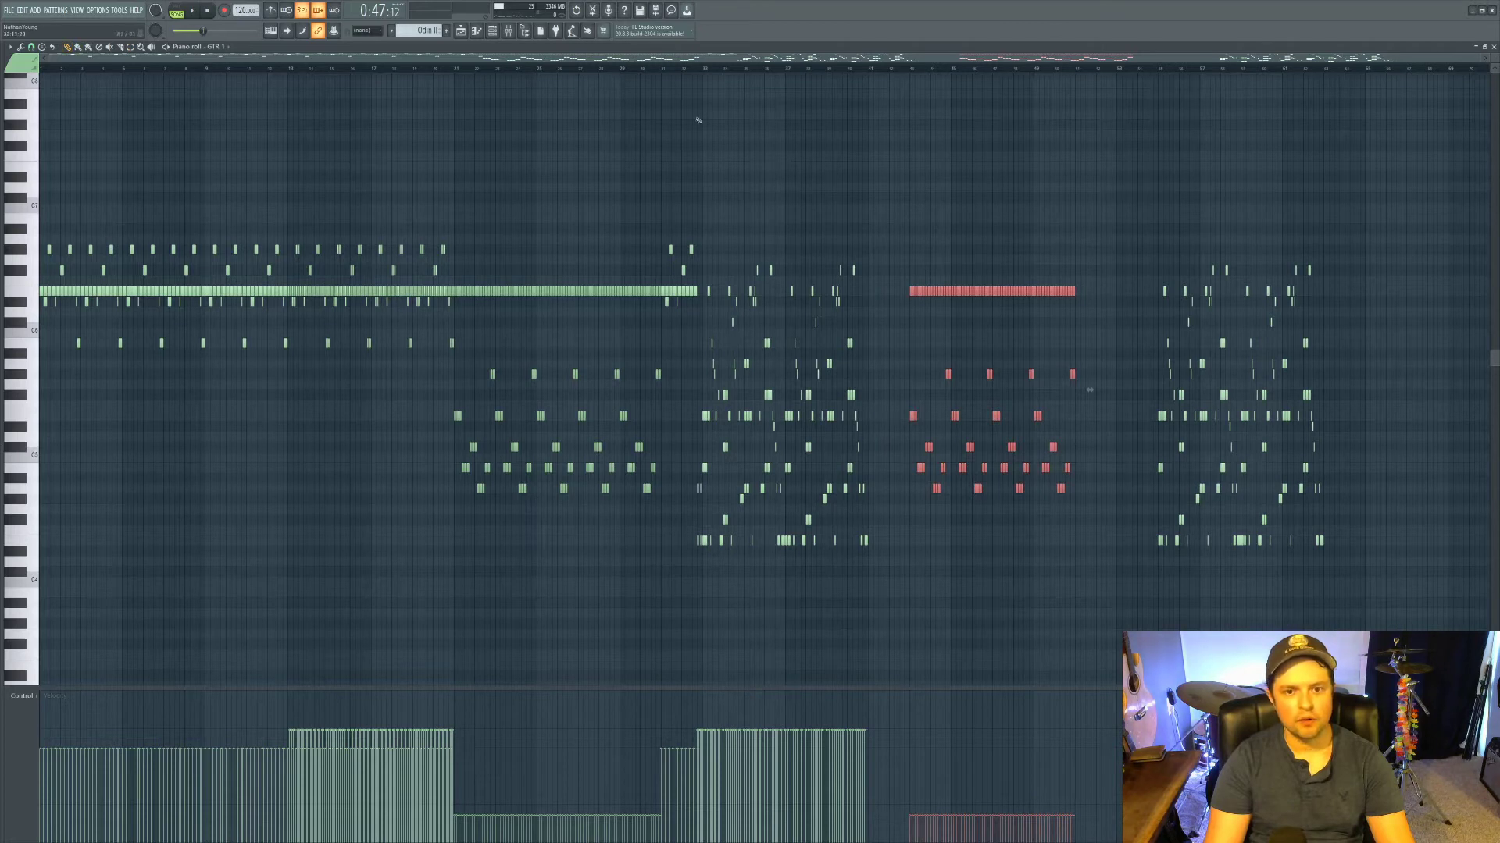
Step: Lengthen GTR 1's four very short chords before the chord section so they connect, lower their velocity and play them back
key(space)
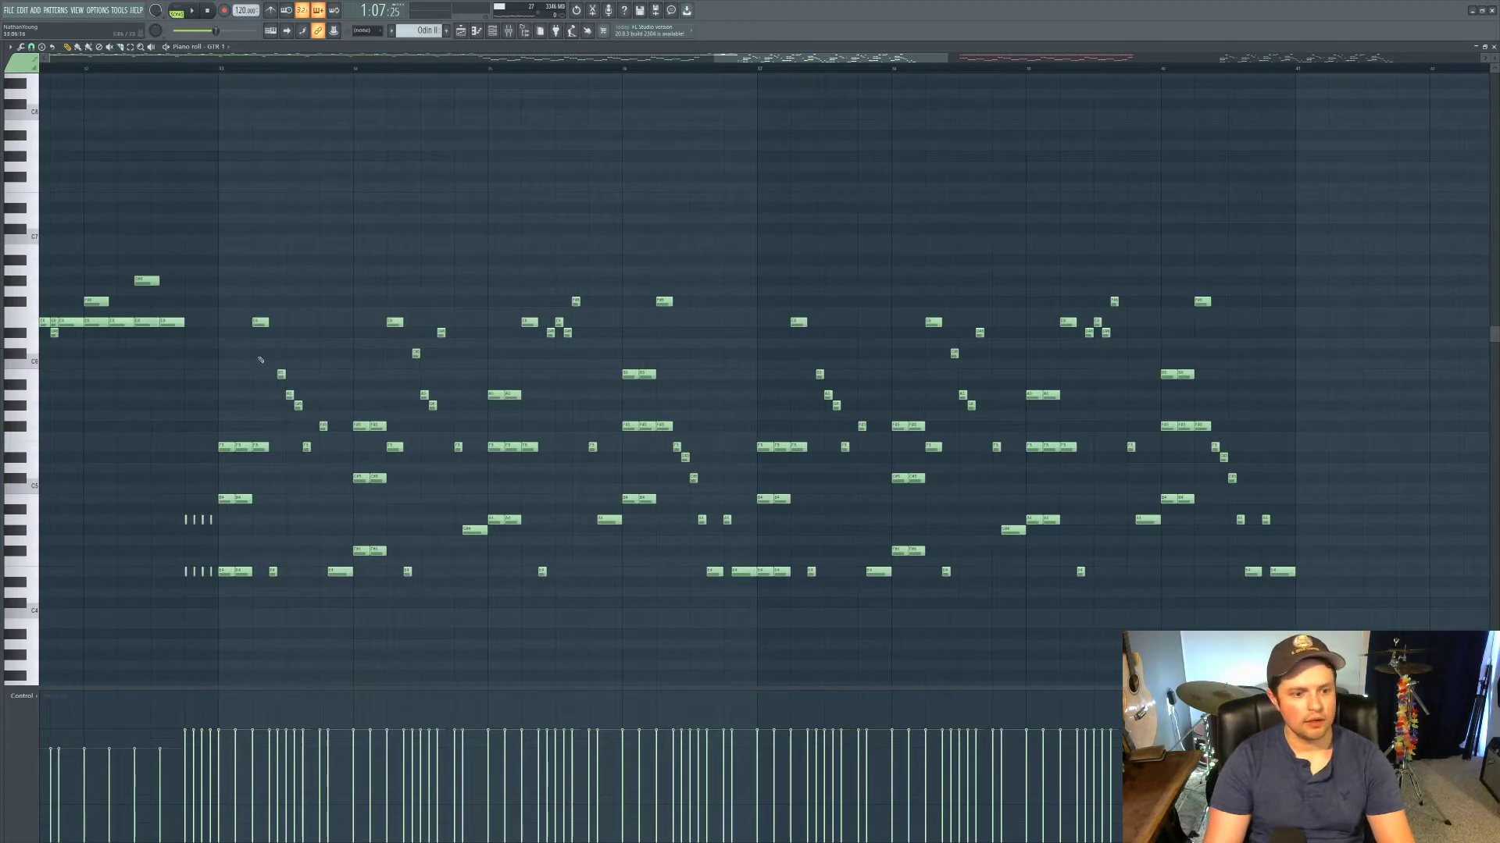
drag(163, 474, 219, 588)
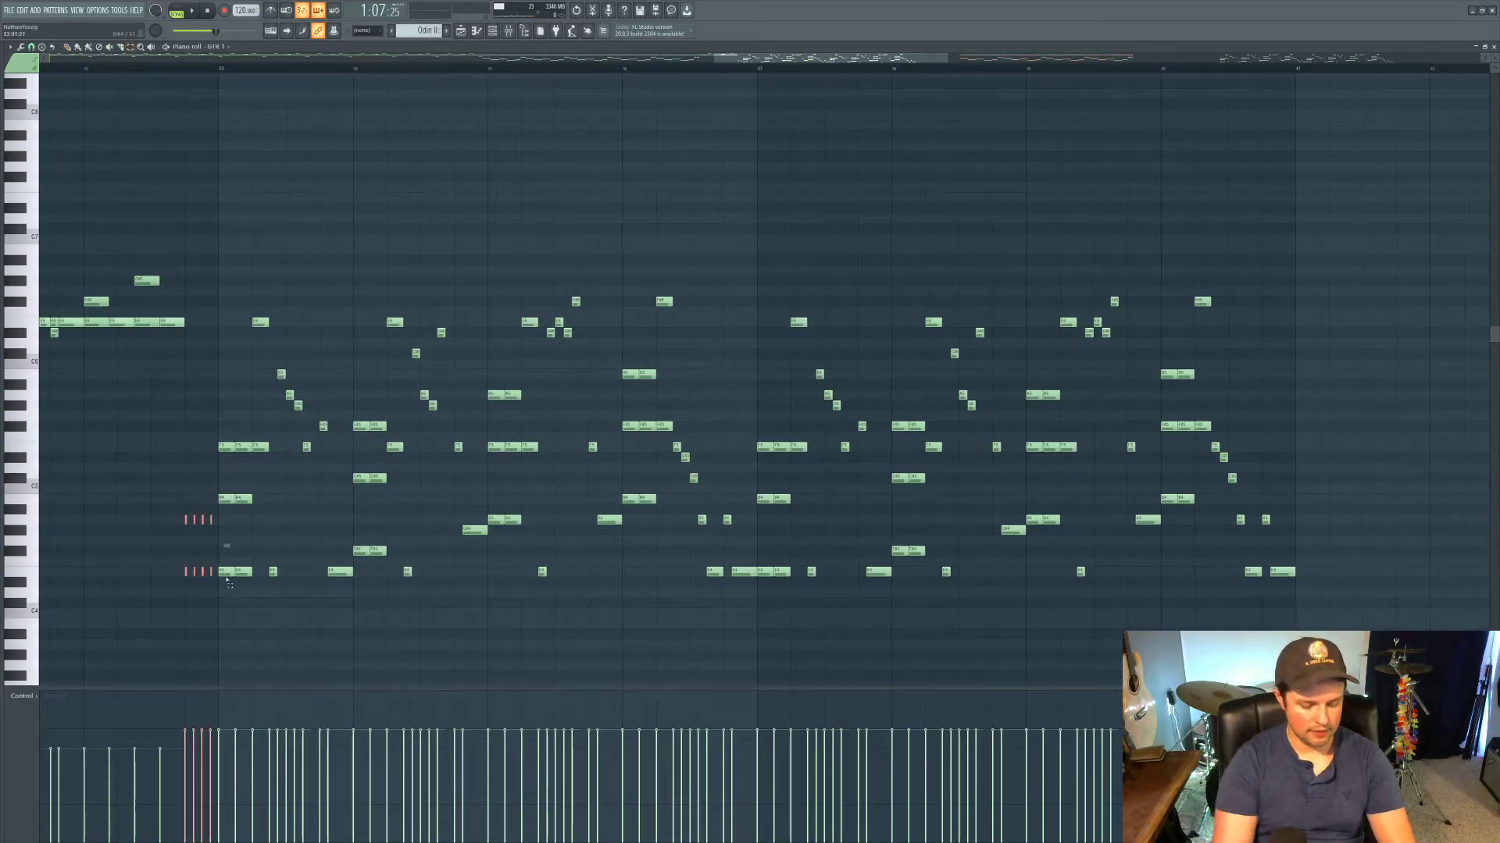
key(ctrl+l)
key(space)
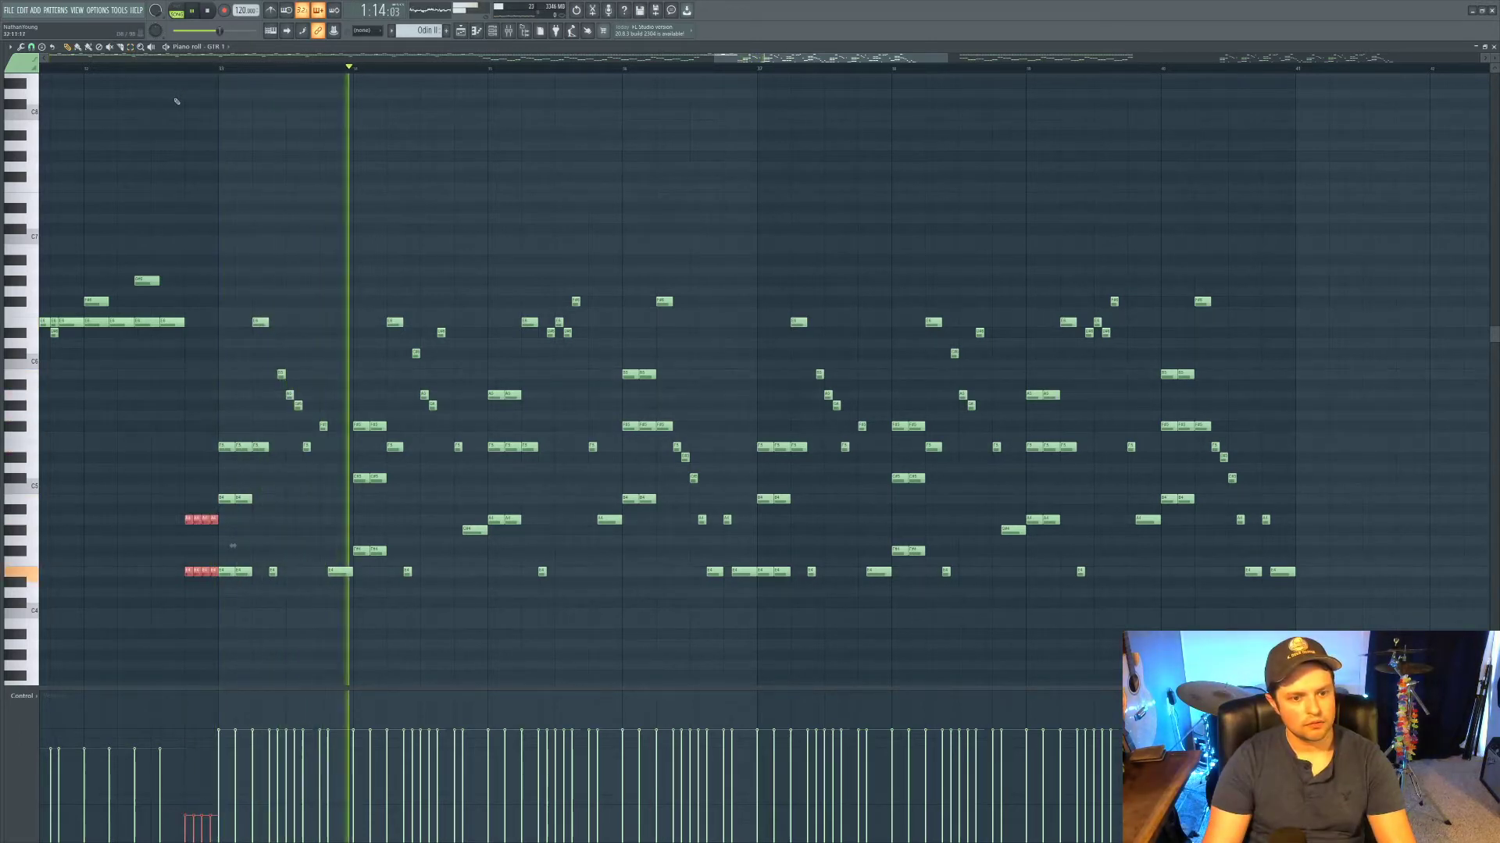
key(space)
Step: Humanize all of GTR 1's notes with slight random velocity variations
scroll(793, 200, down, 5)
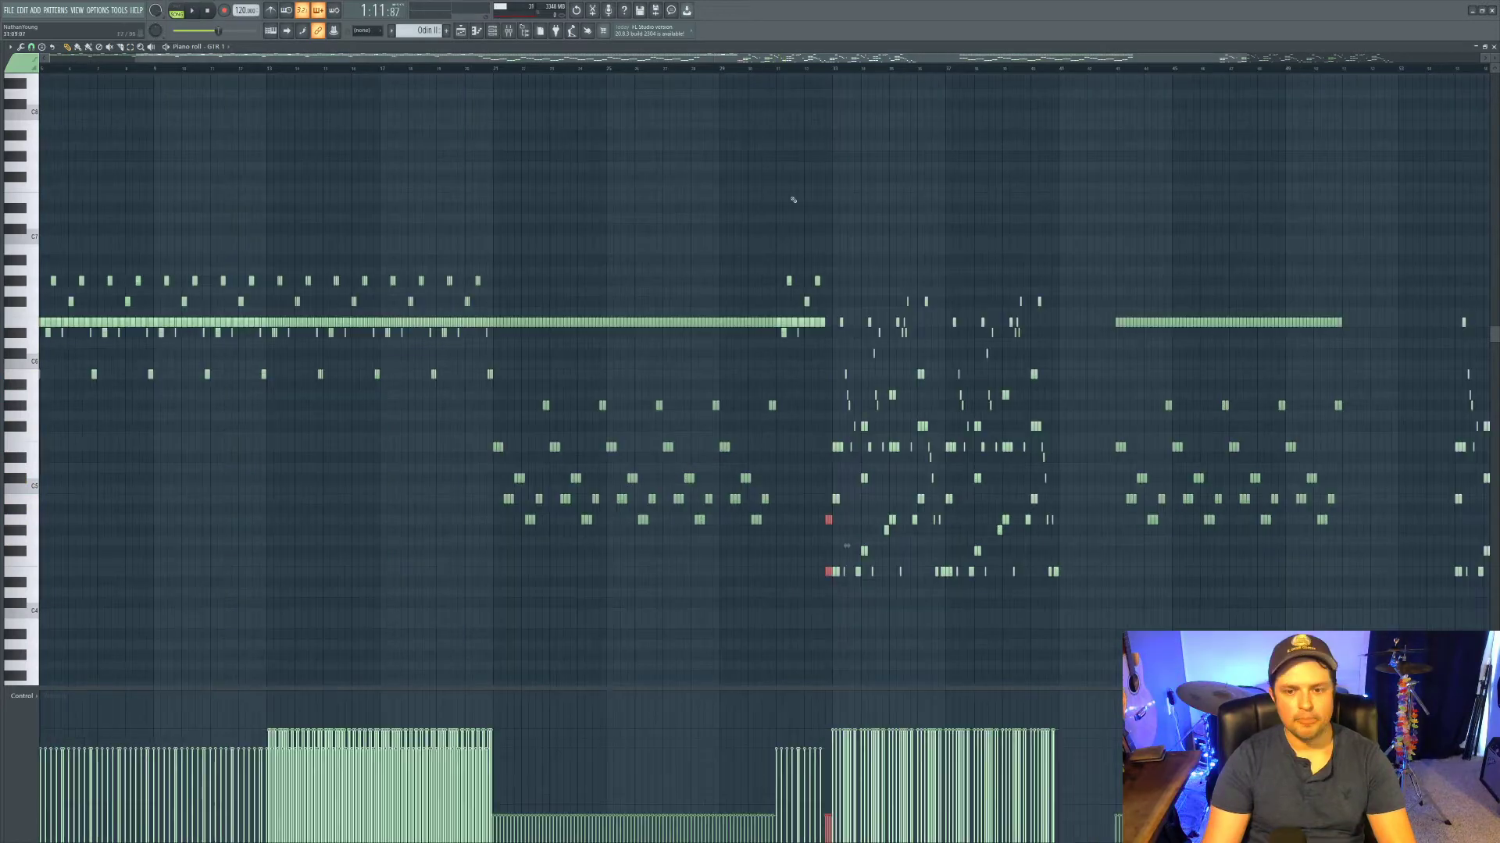
drag(310, 64, 593, 94)
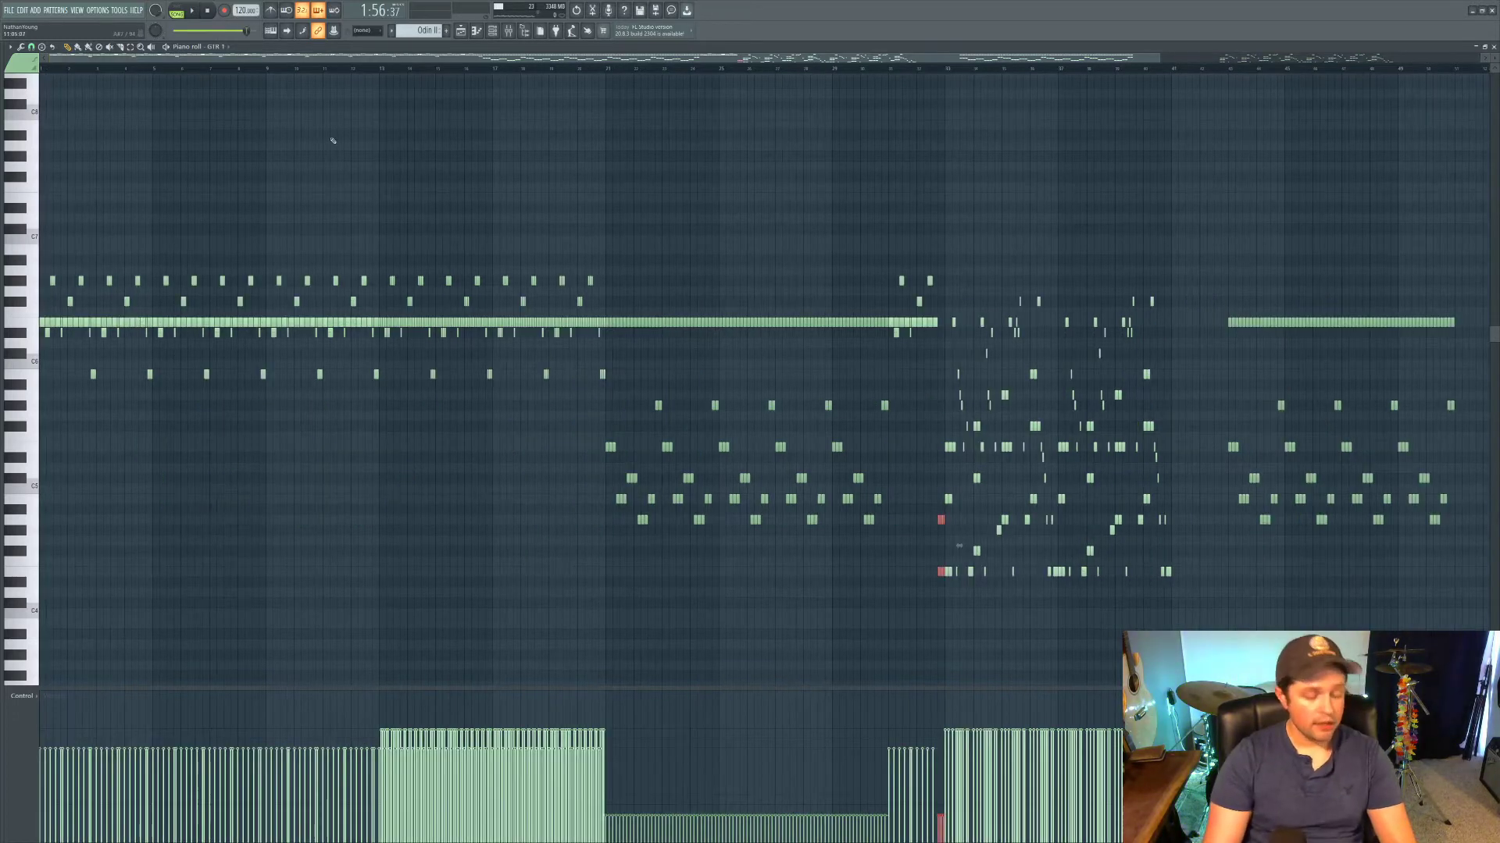
key(ctrl+a)
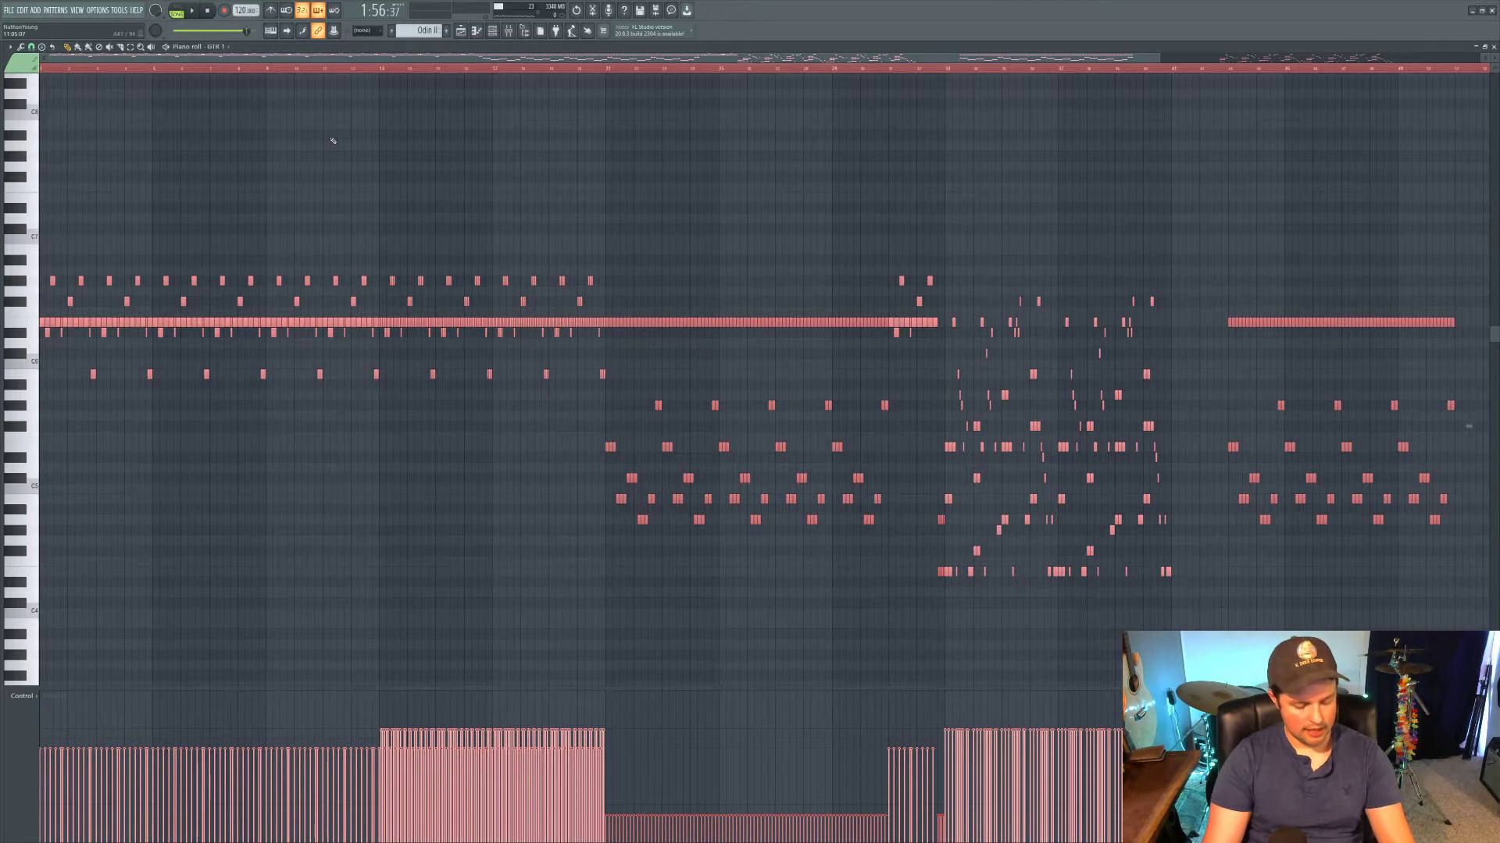
key(alt+r)
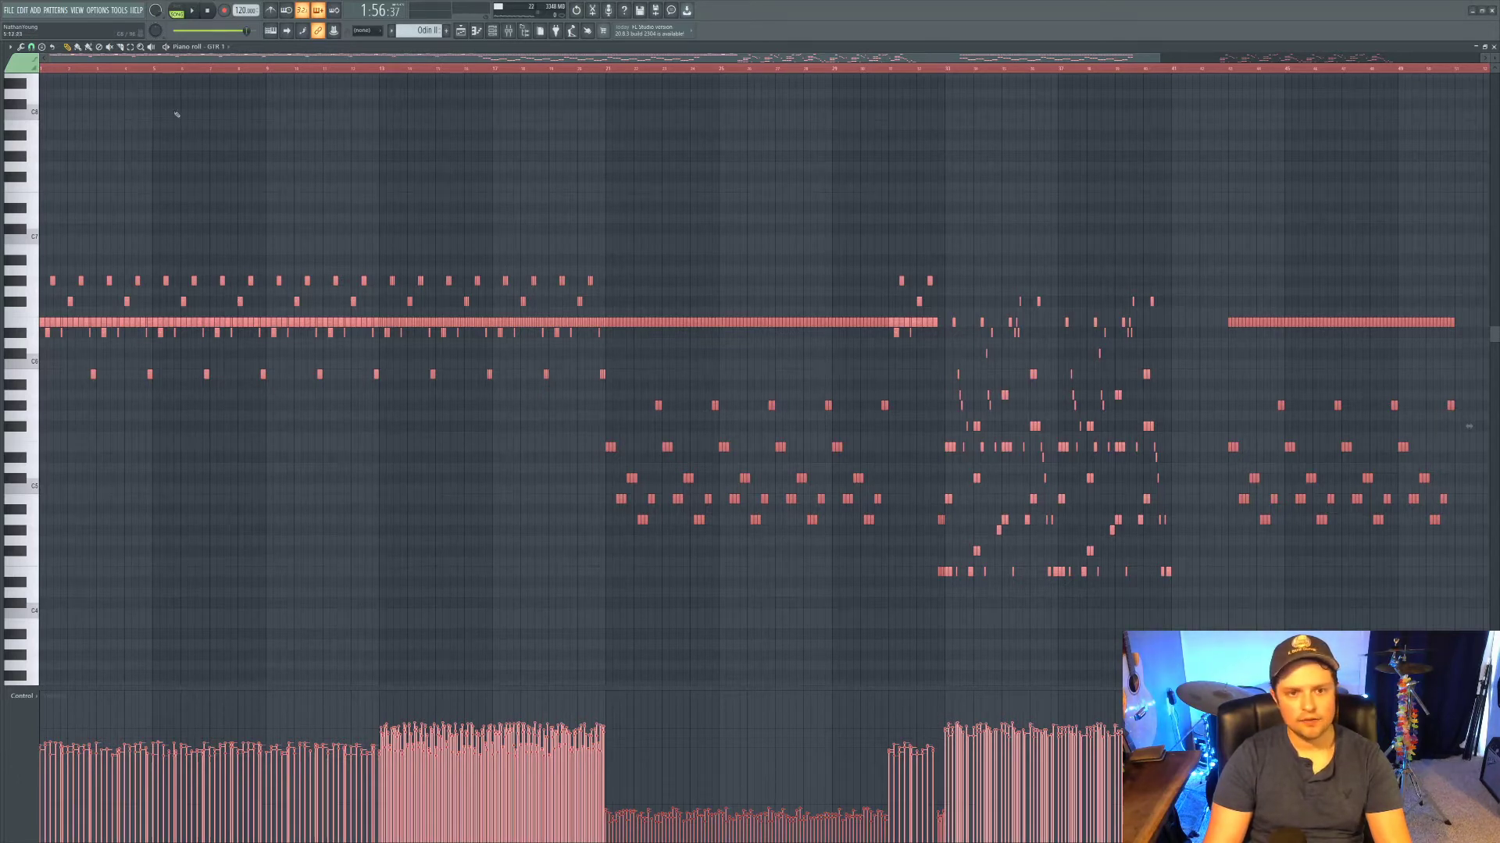
Step: Play back GTR 1 with the velocity variation and examine the notes and velocities of its fast section
key(space)
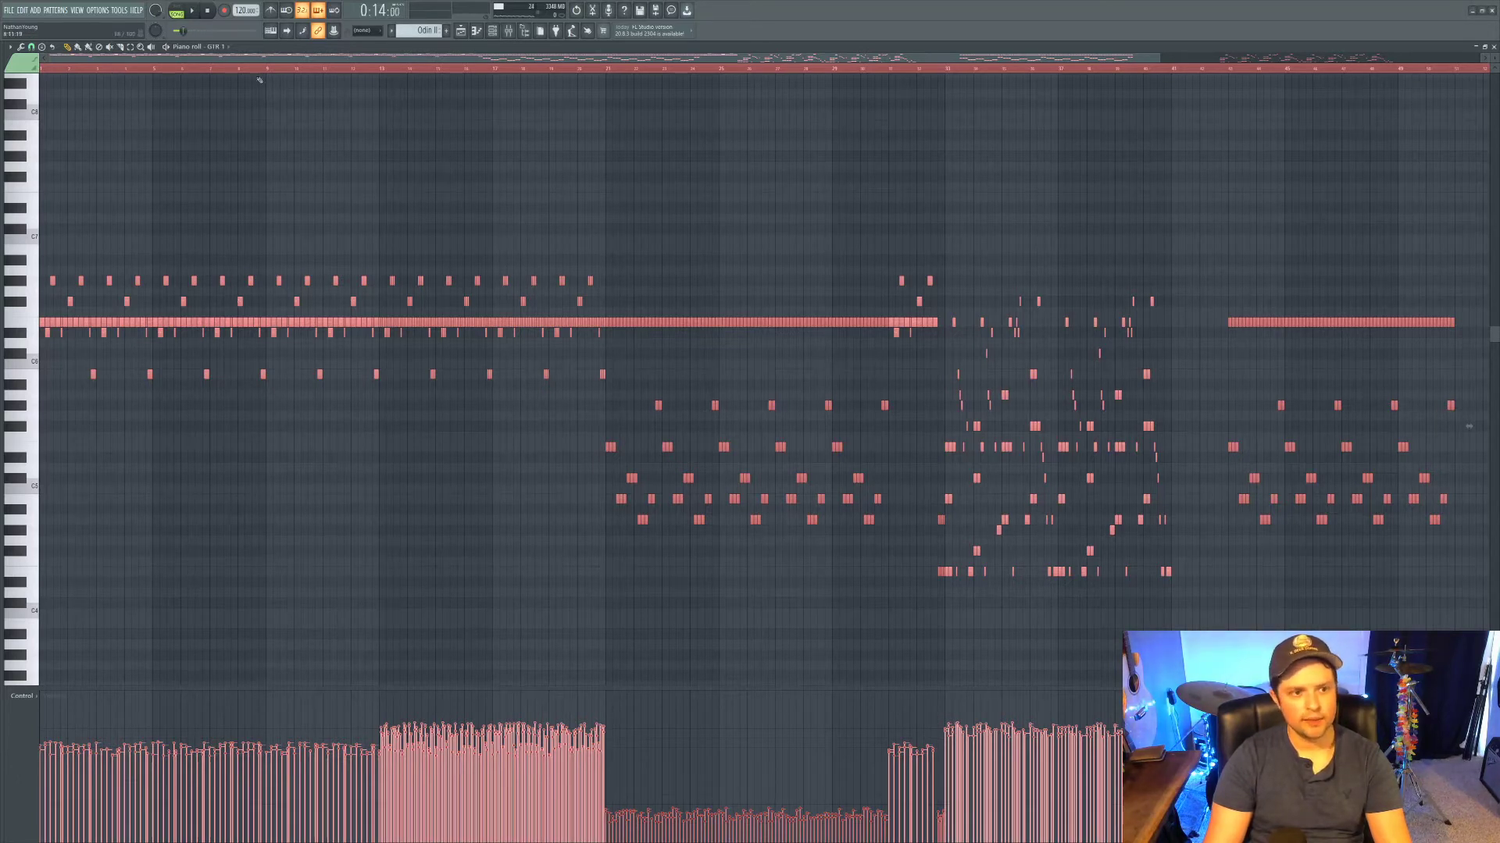
click(178, 71)
click(153, 72)
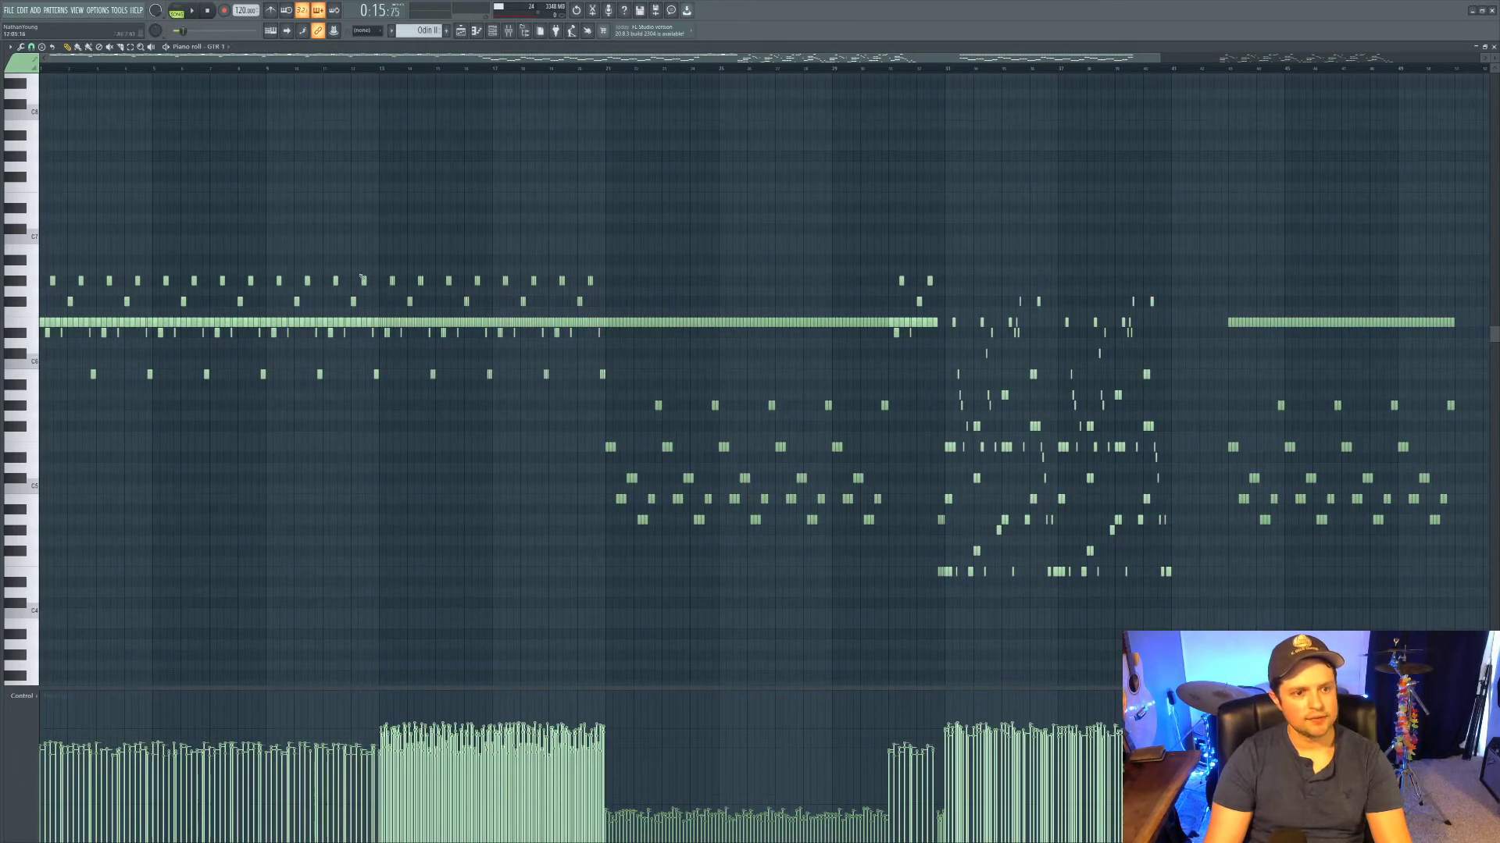
key(space)
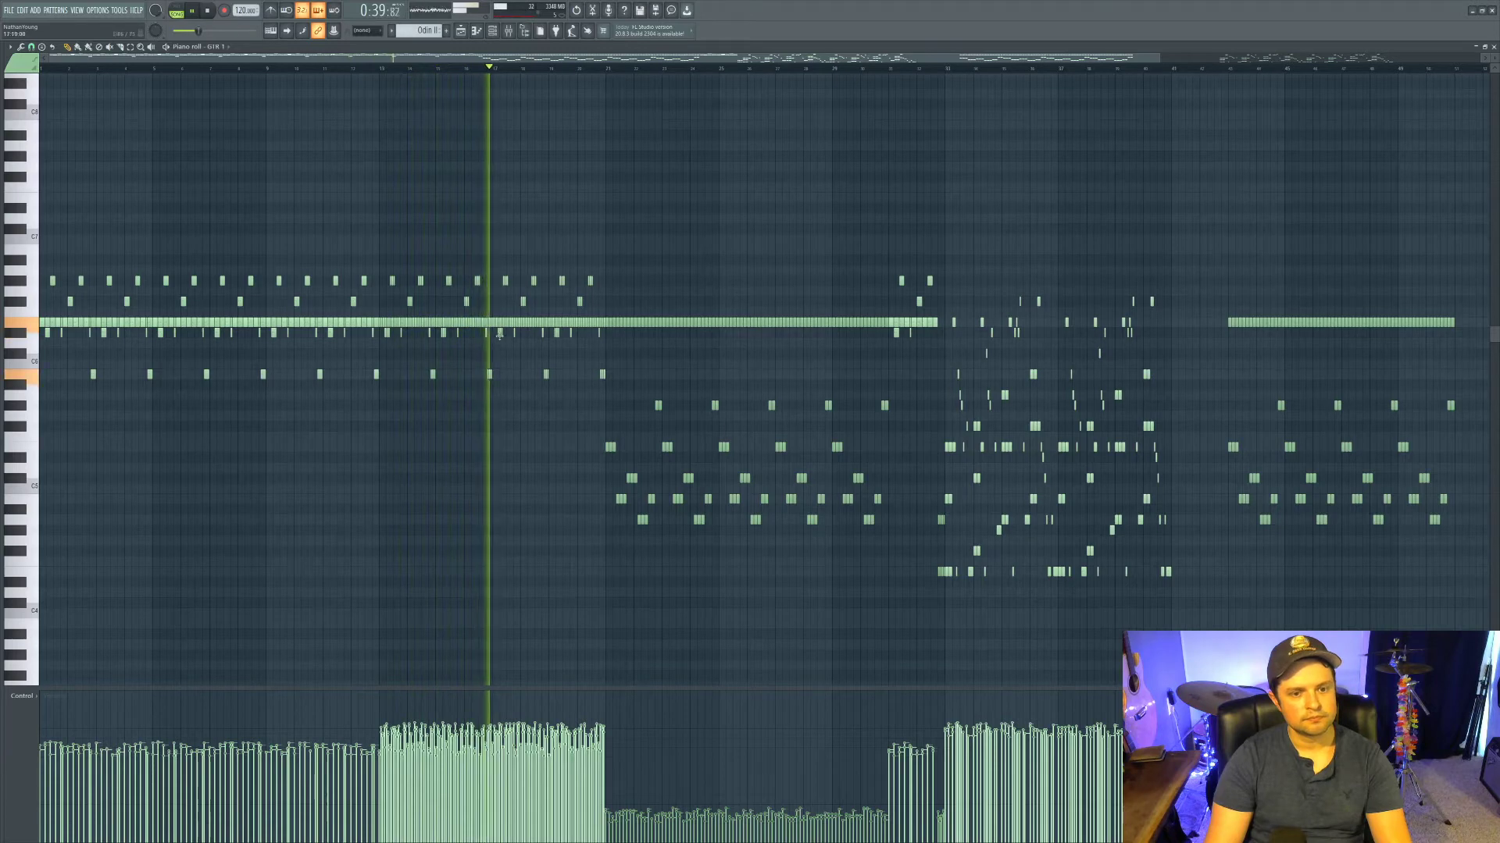
key(space)
scroll(484, 338, up, 6)
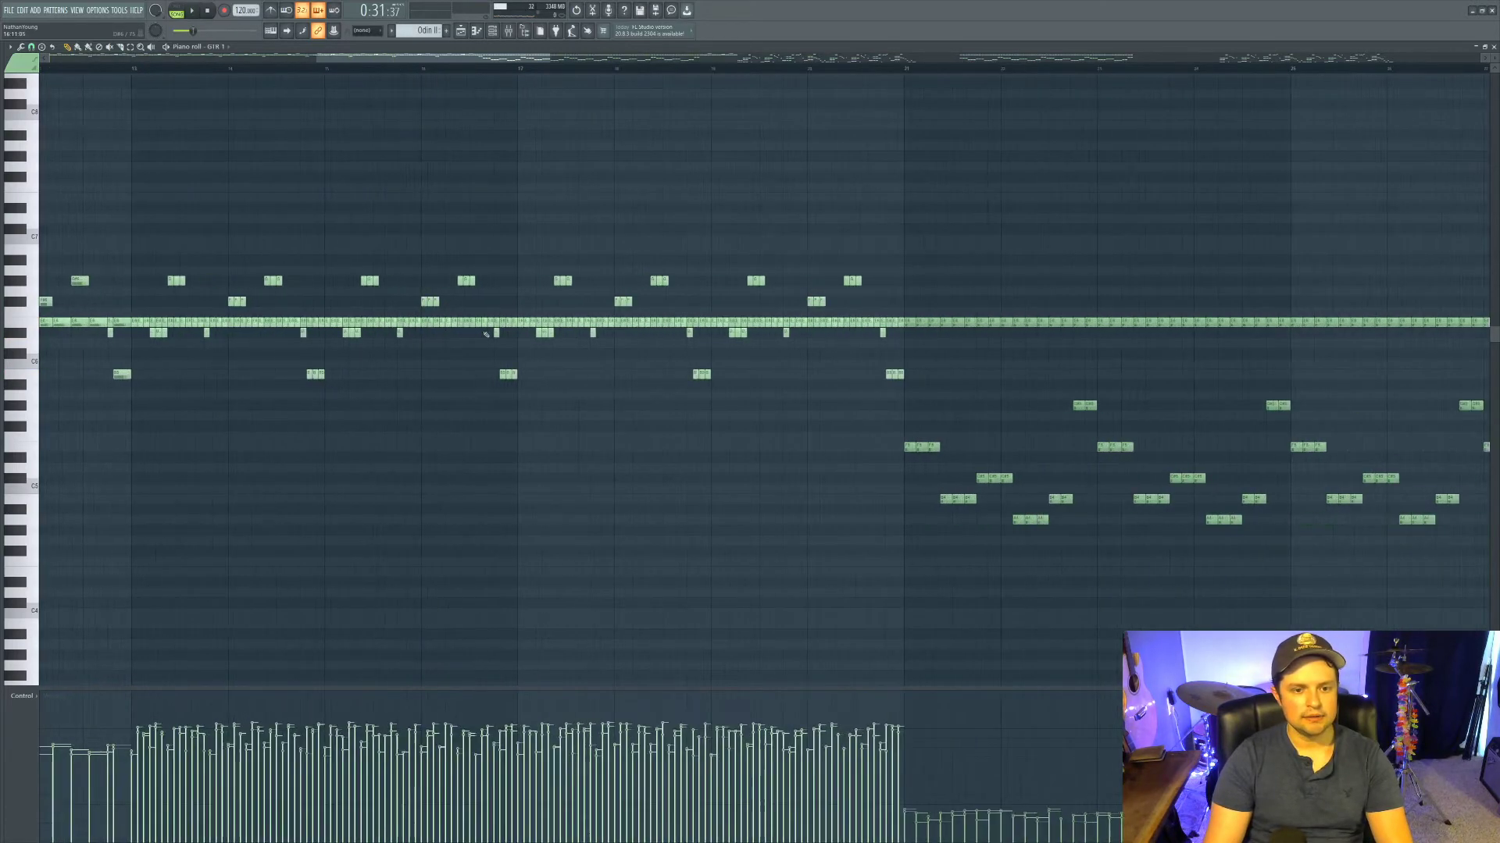
scroll(459, 269, down, 2)
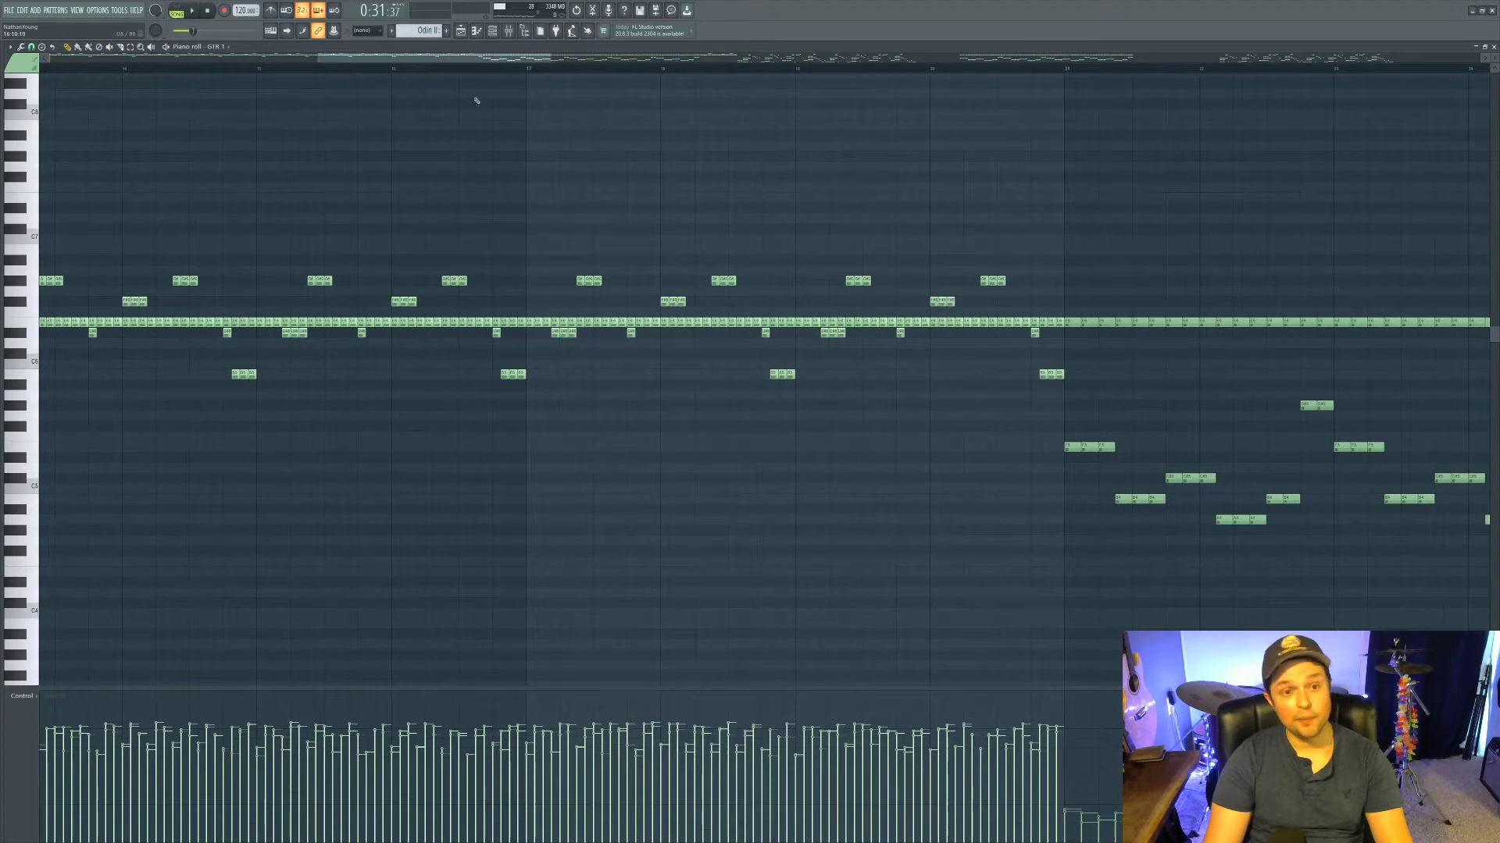
drag(482, 65, 449, 63)
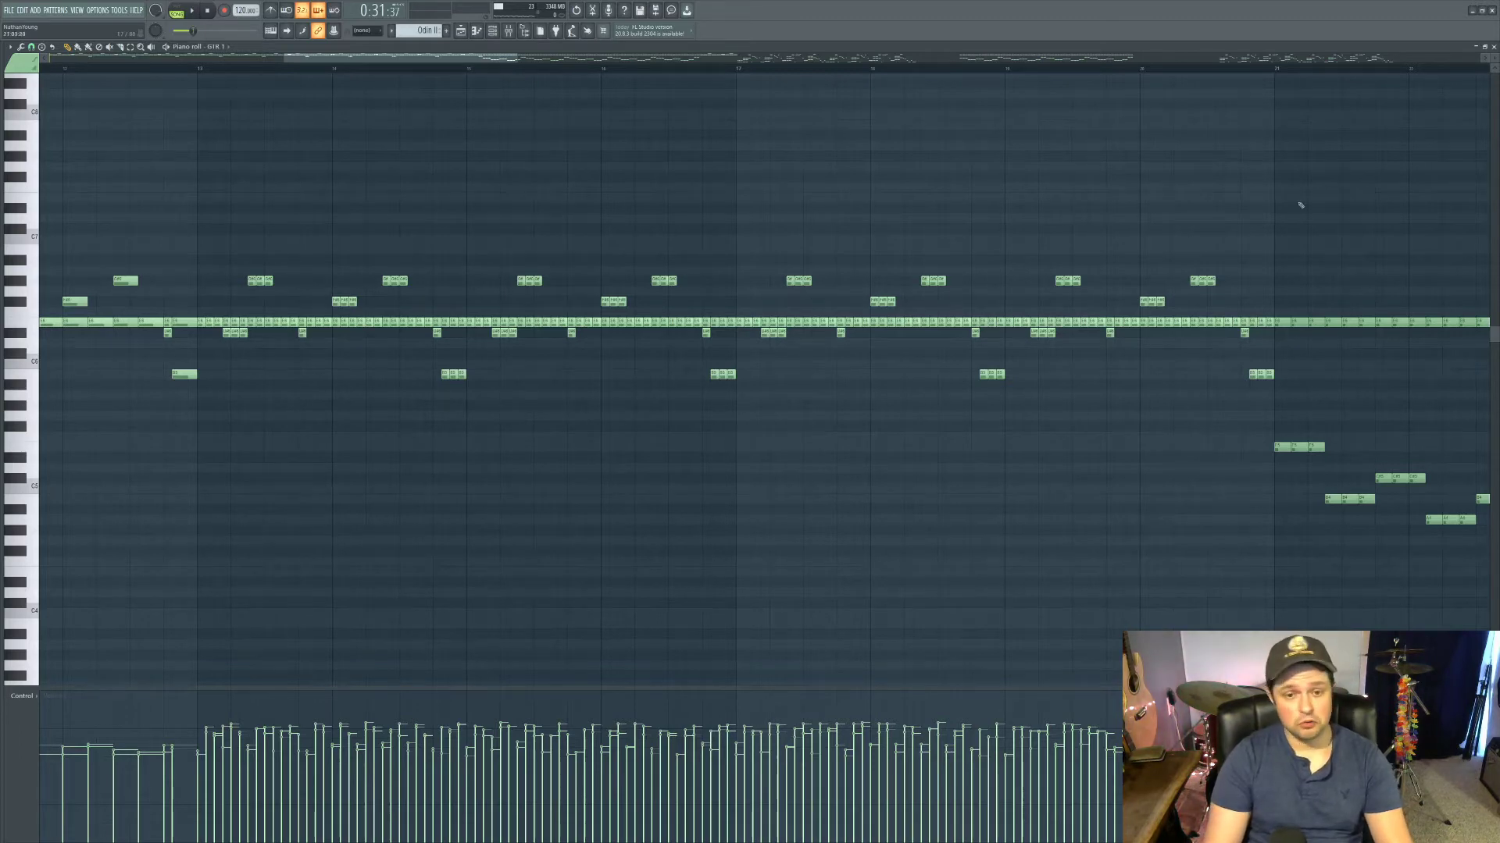
scroll(974, 244, down, 6)
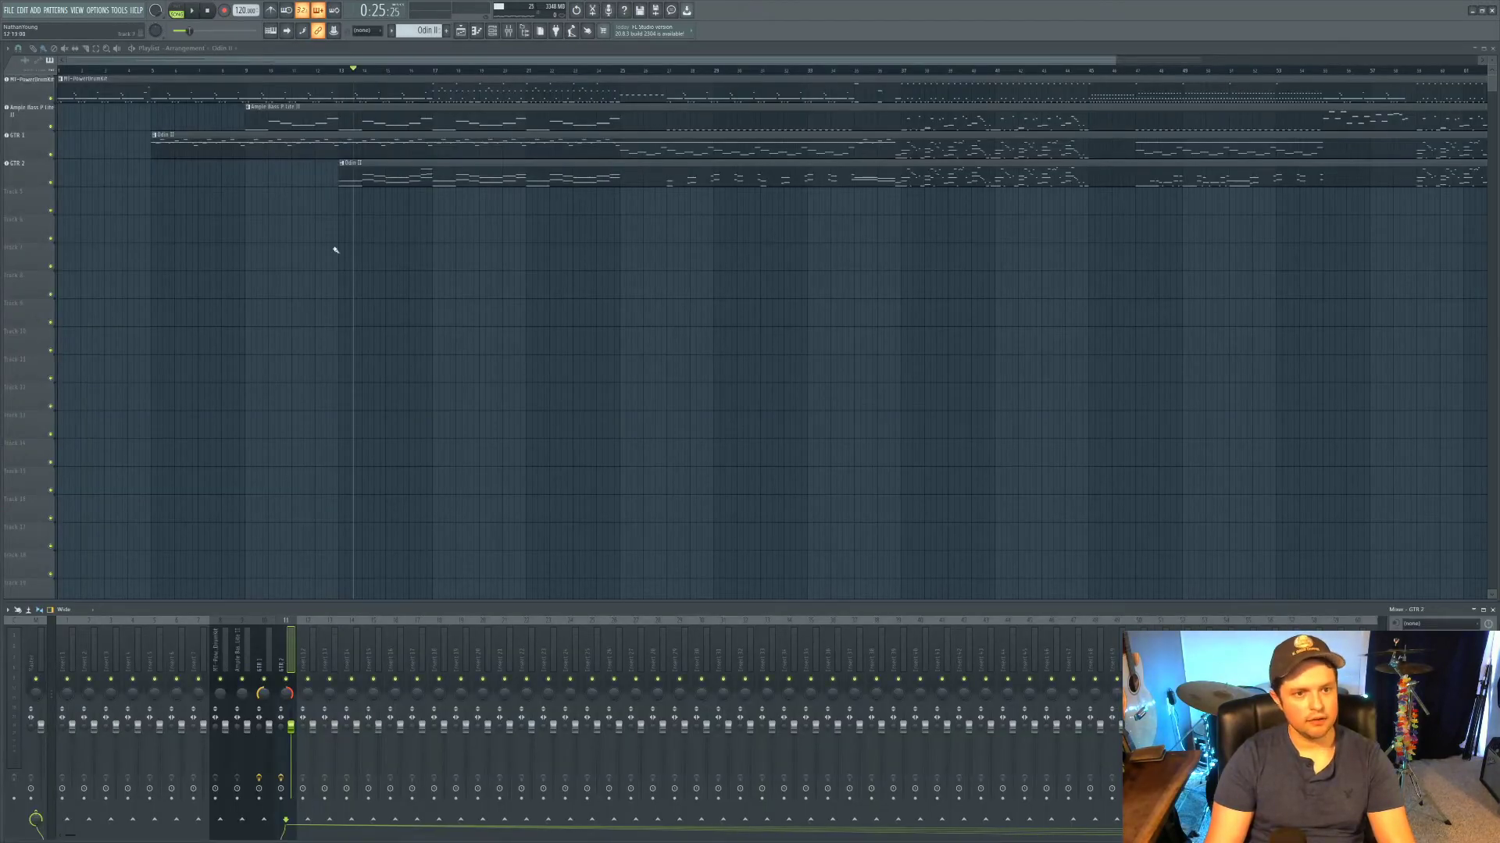
Step: Play the full arrangement from GTR 2's entry and inspect the Fruity Reeverb 2 effect on GTR 1
click(342, 69)
key(space)
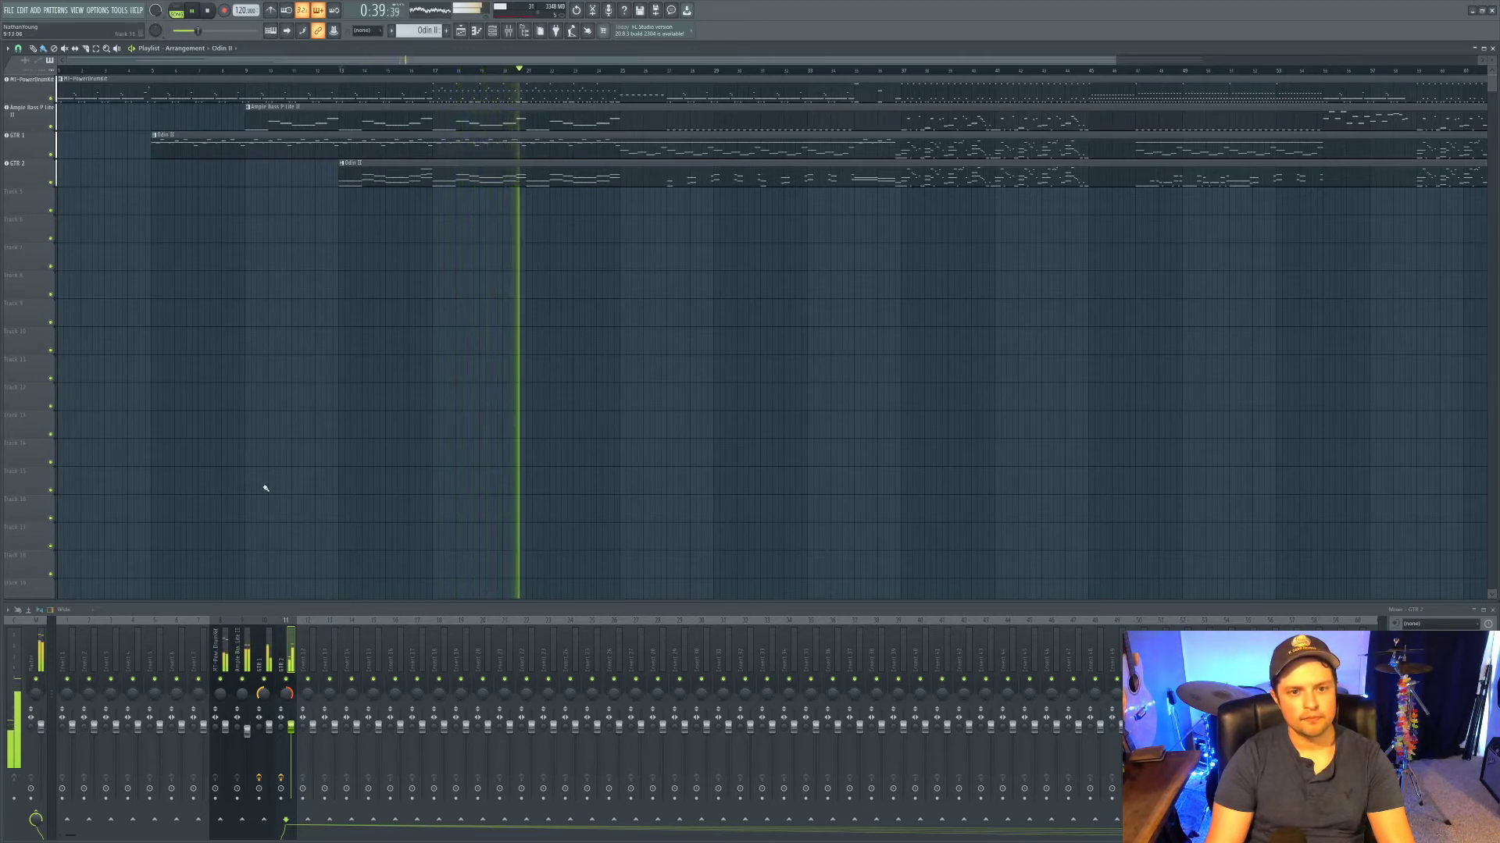
key(space)
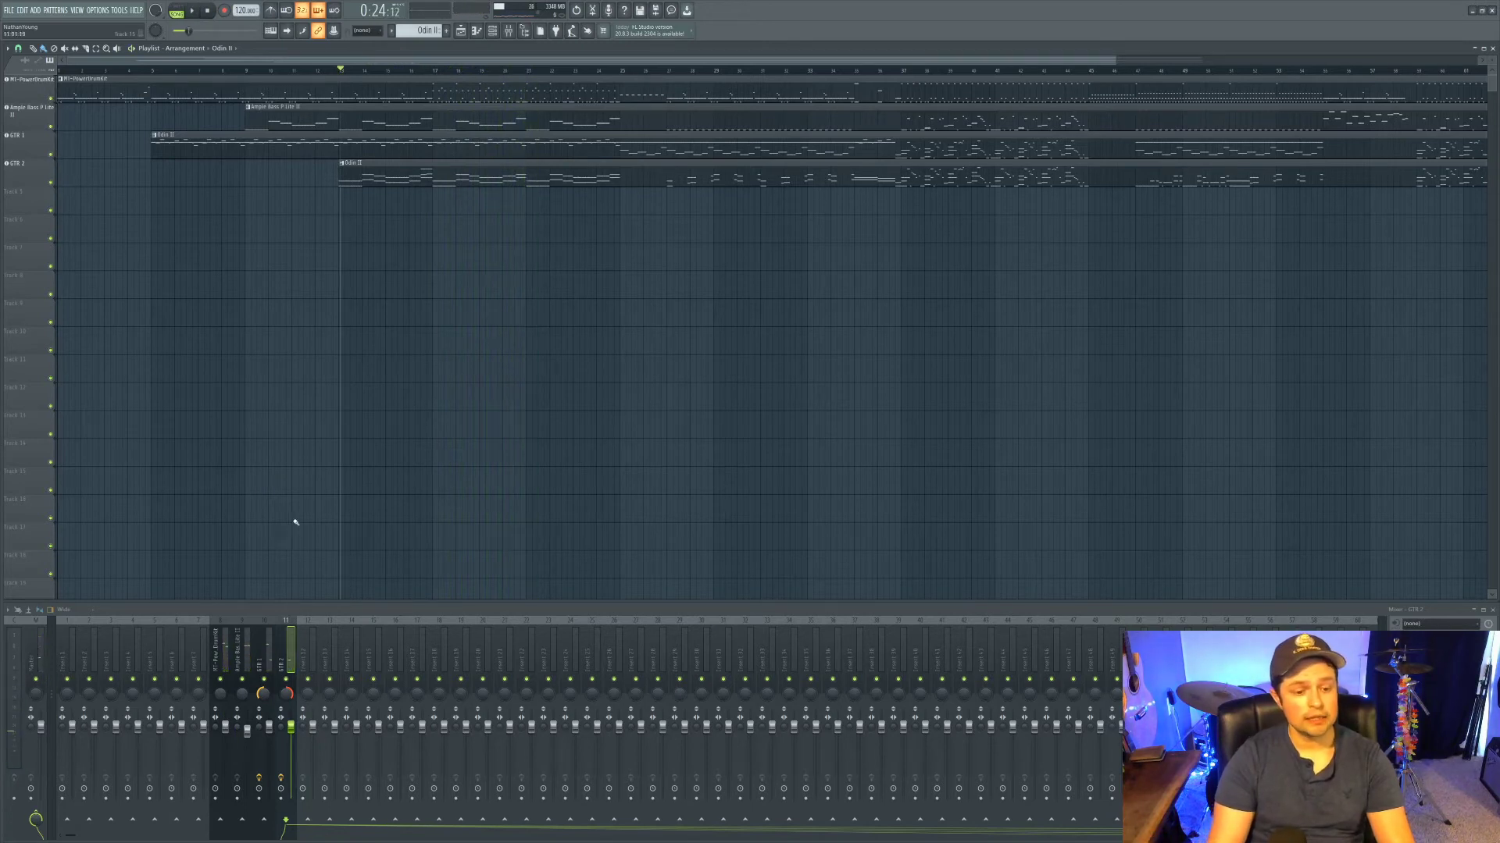
click(264, 657)
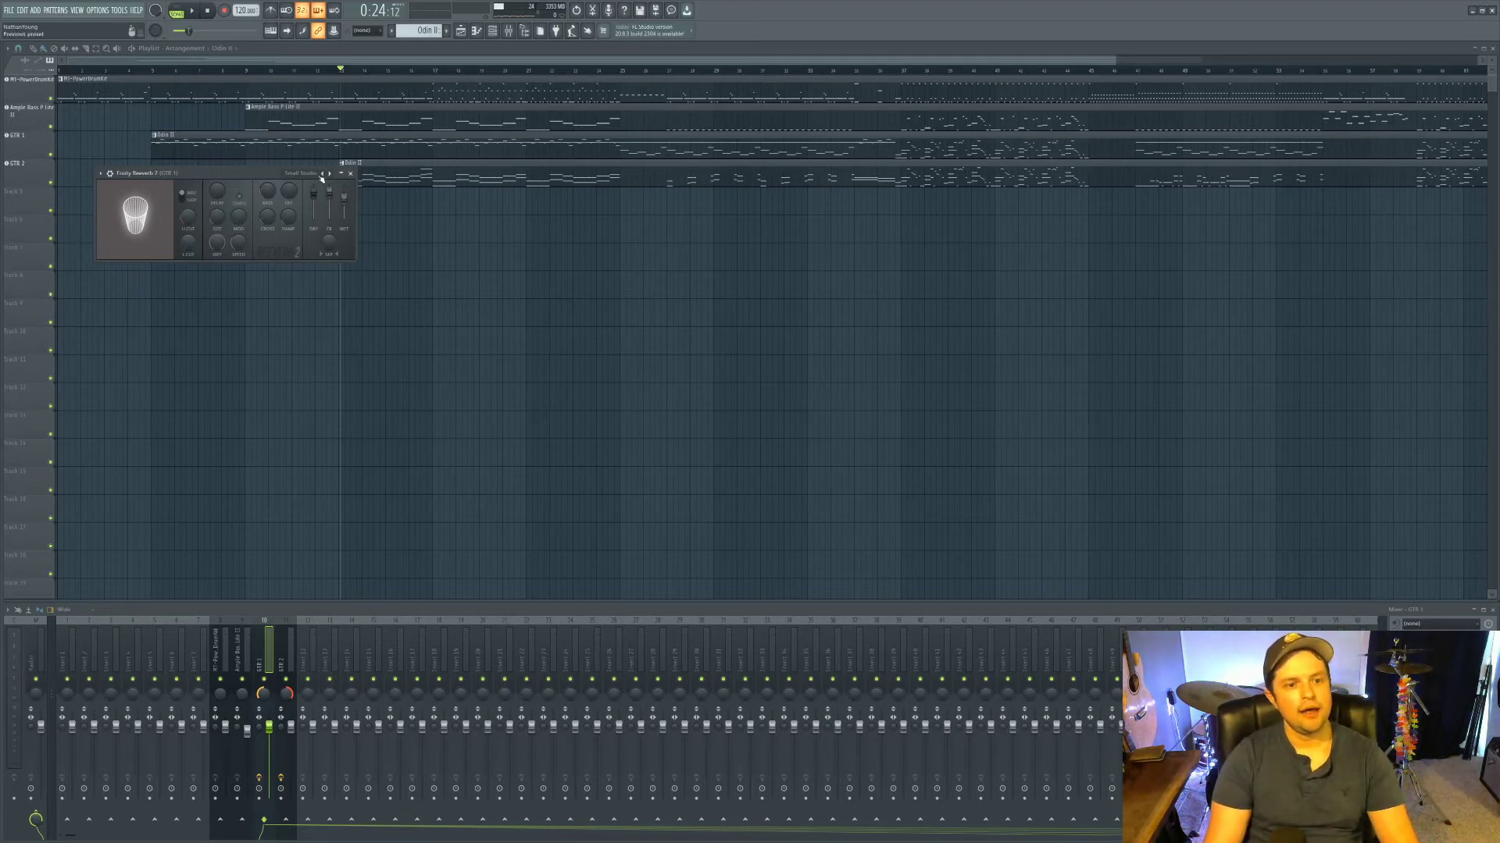
click(350, 175)
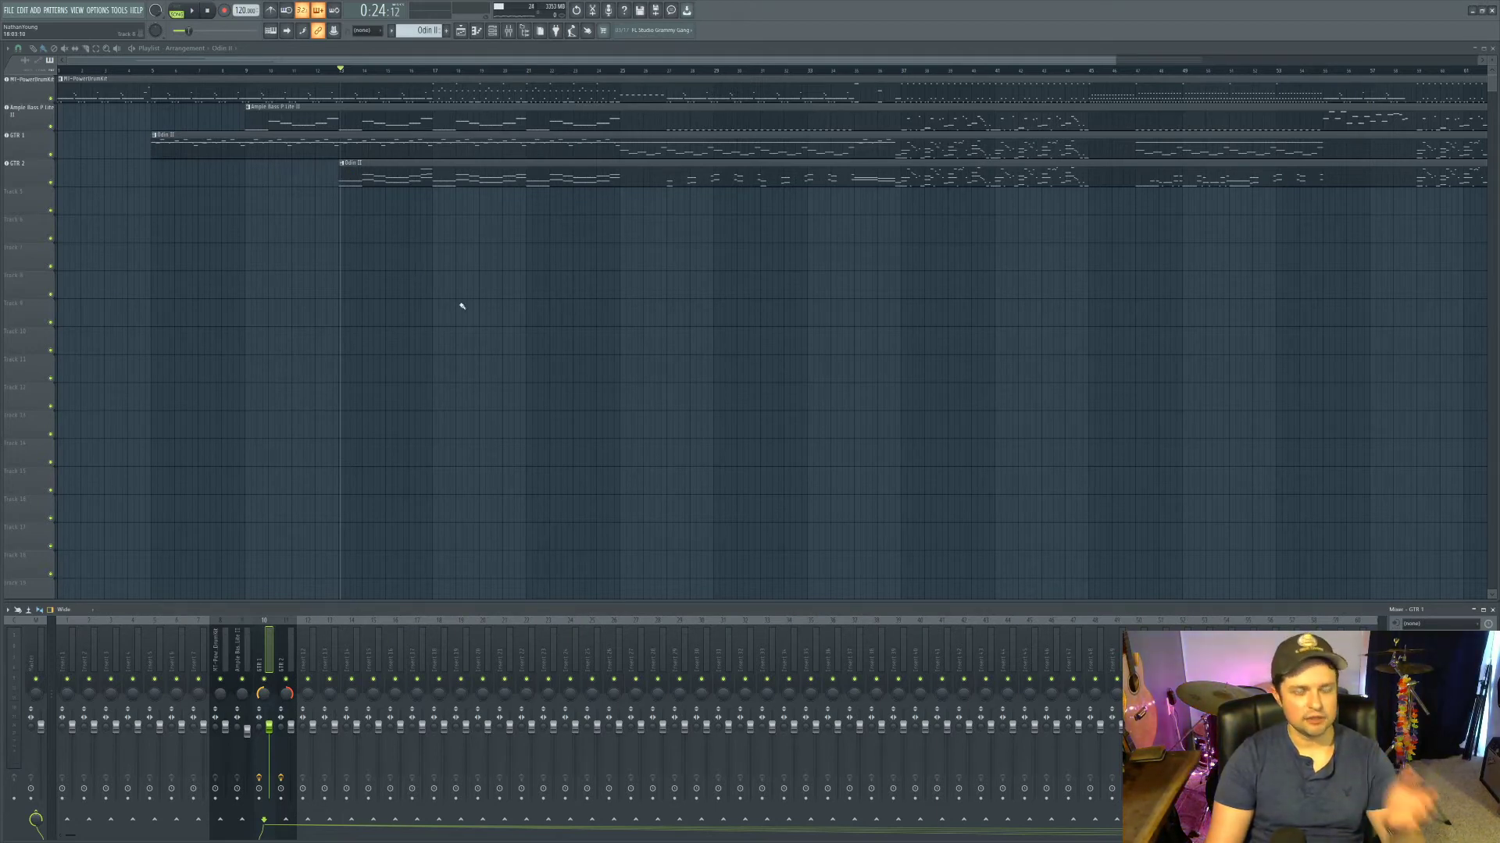
Step: Add Softube's Saturation Knob to the MT-PowerDrumKit mixer track and apply slight saturation during playback
click(216, 656)
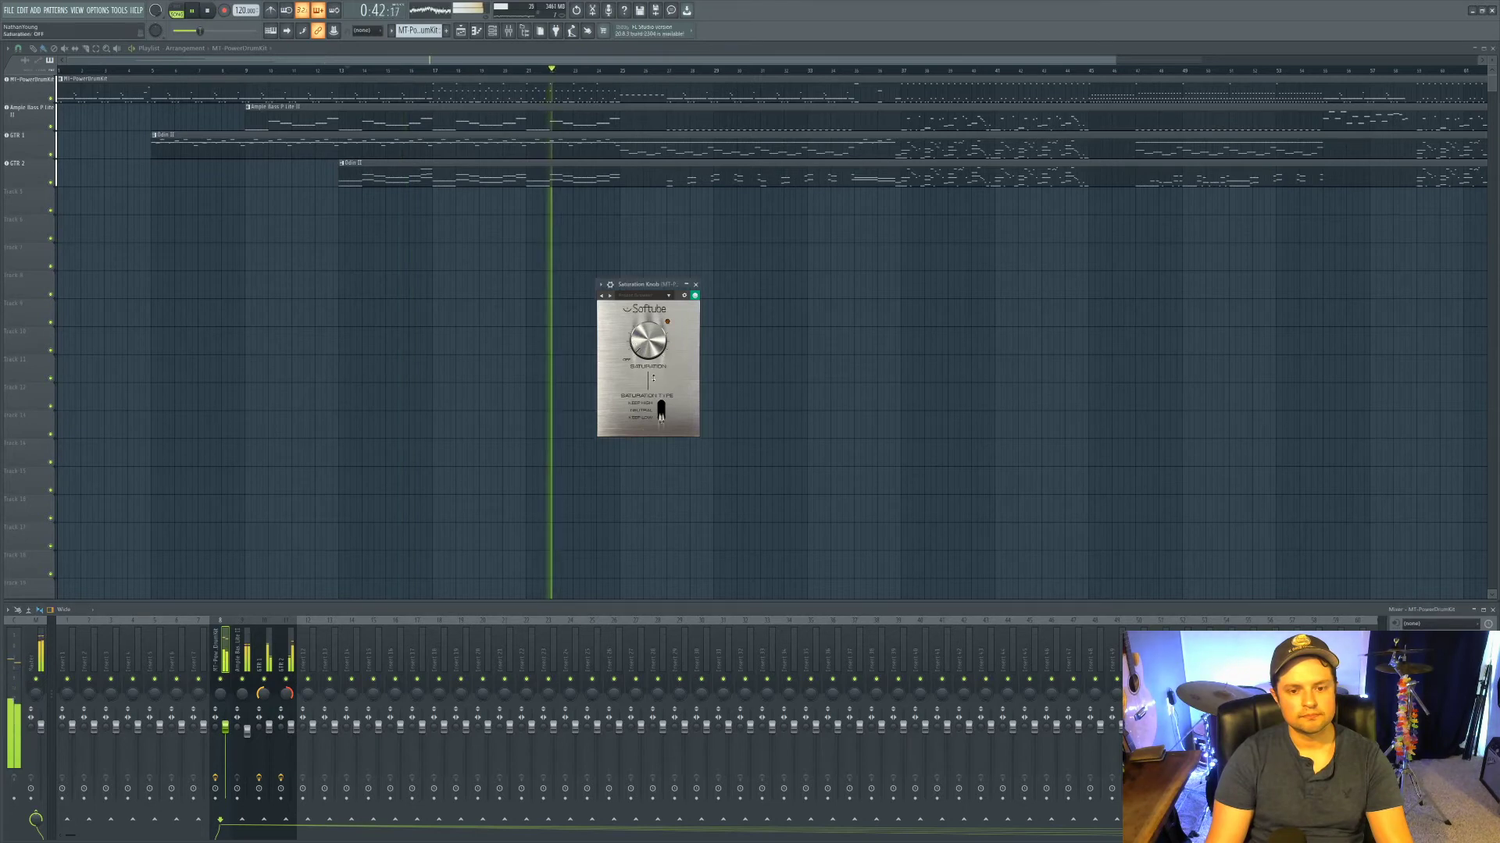
drag(638, 344, 636, 353)
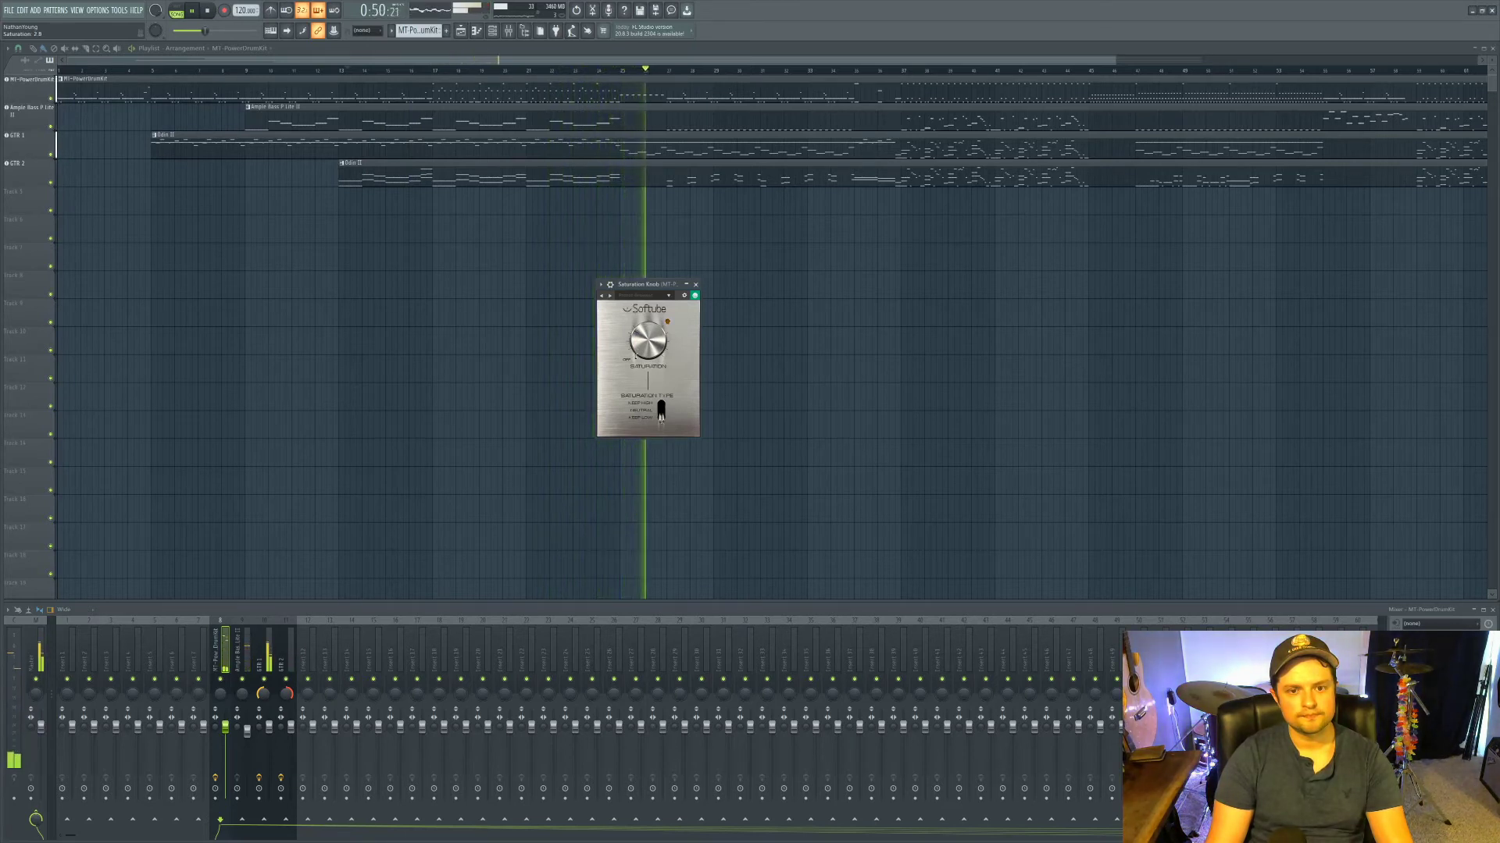
drag(636, 355, 635, 357)
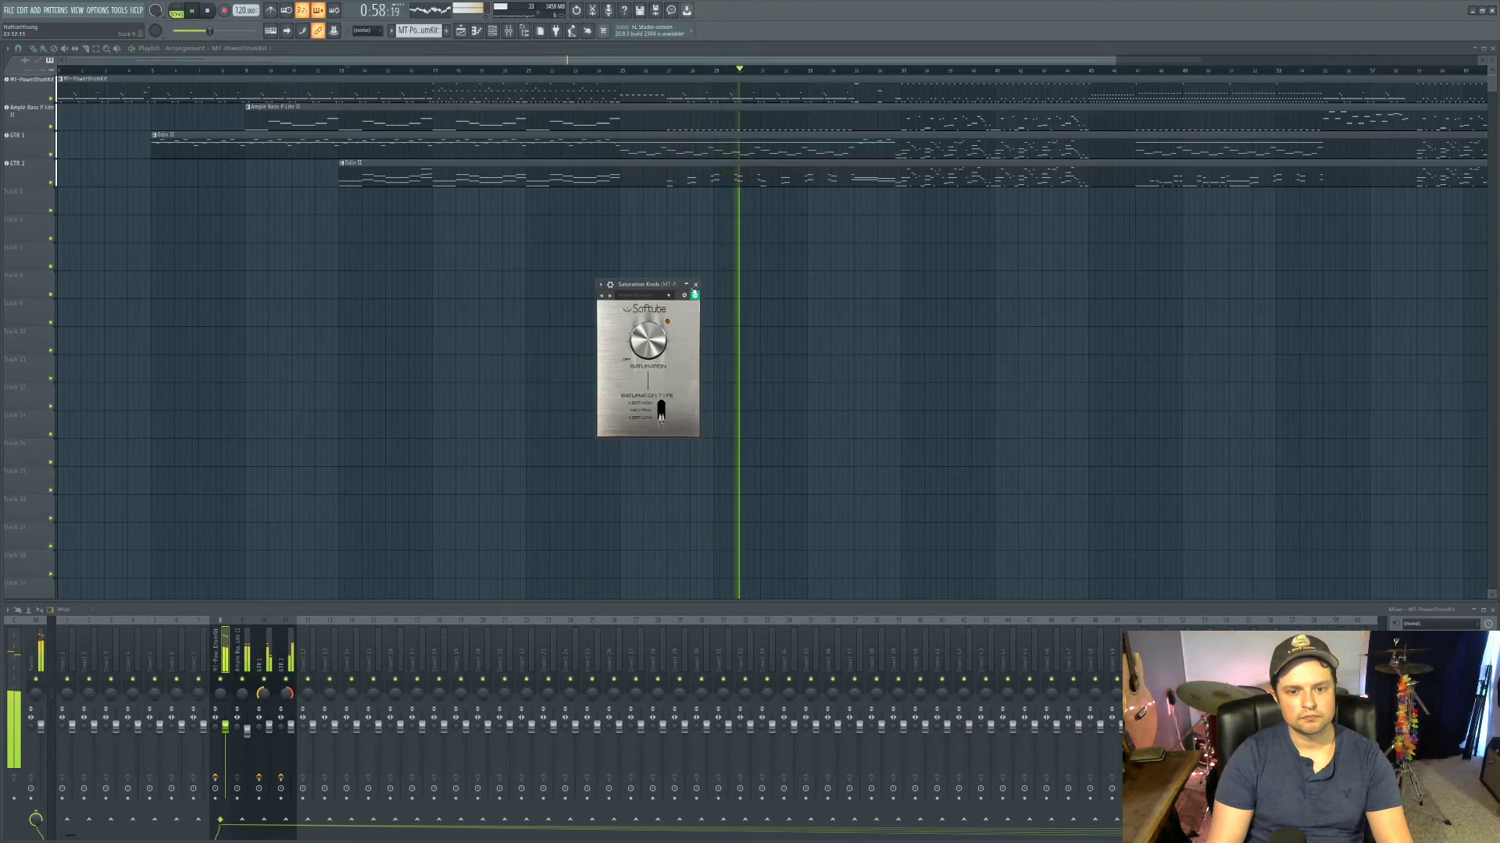
click(695, 284)
Step: Lower the MT-PowerDrumKit mixer track's volume slightly and play the arrangement from bar 17 to check the balance
click(432, 67)
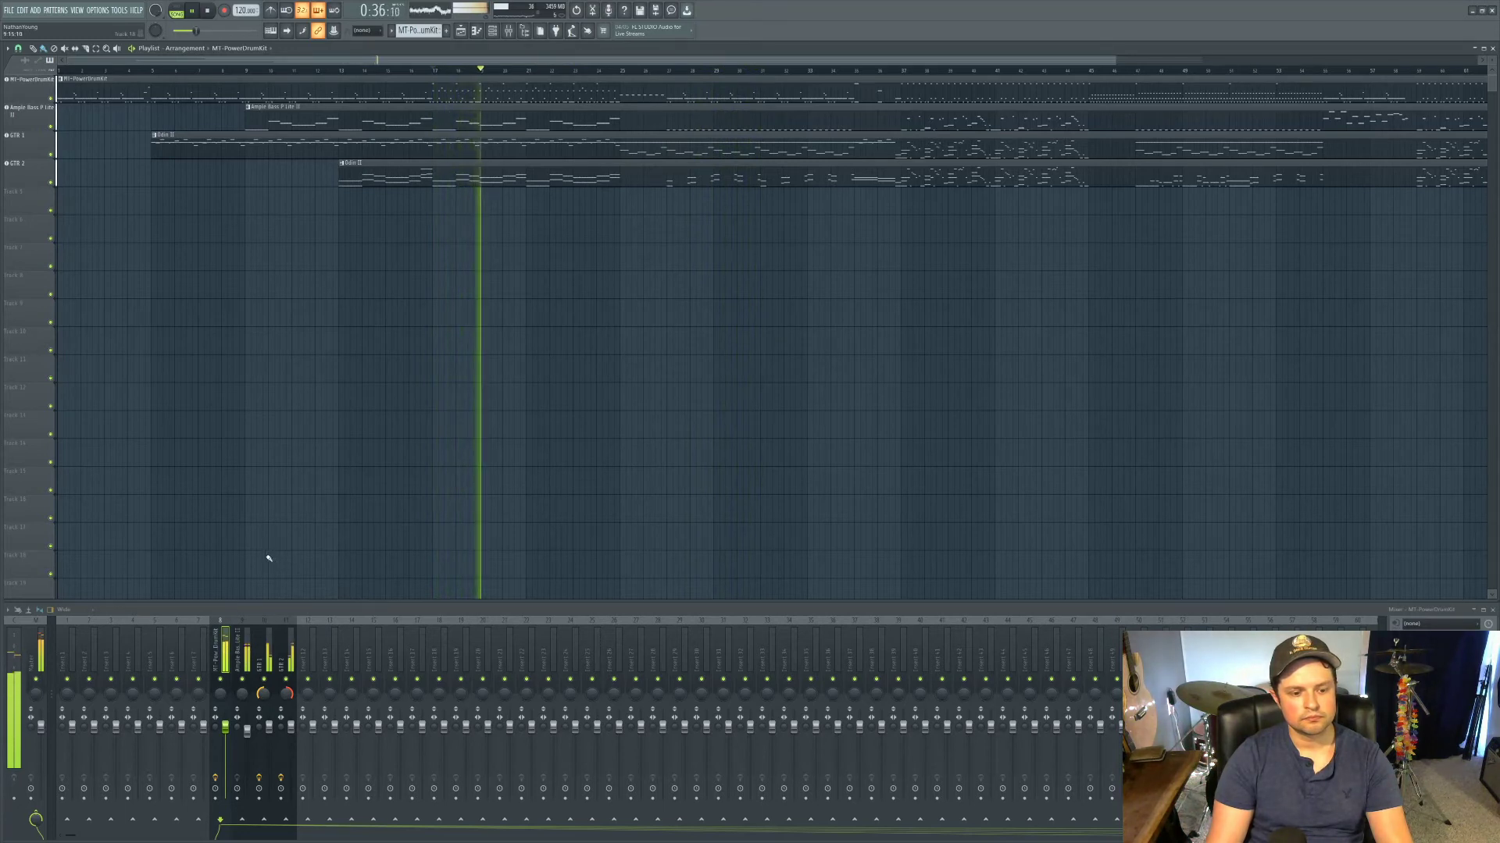
key(space)
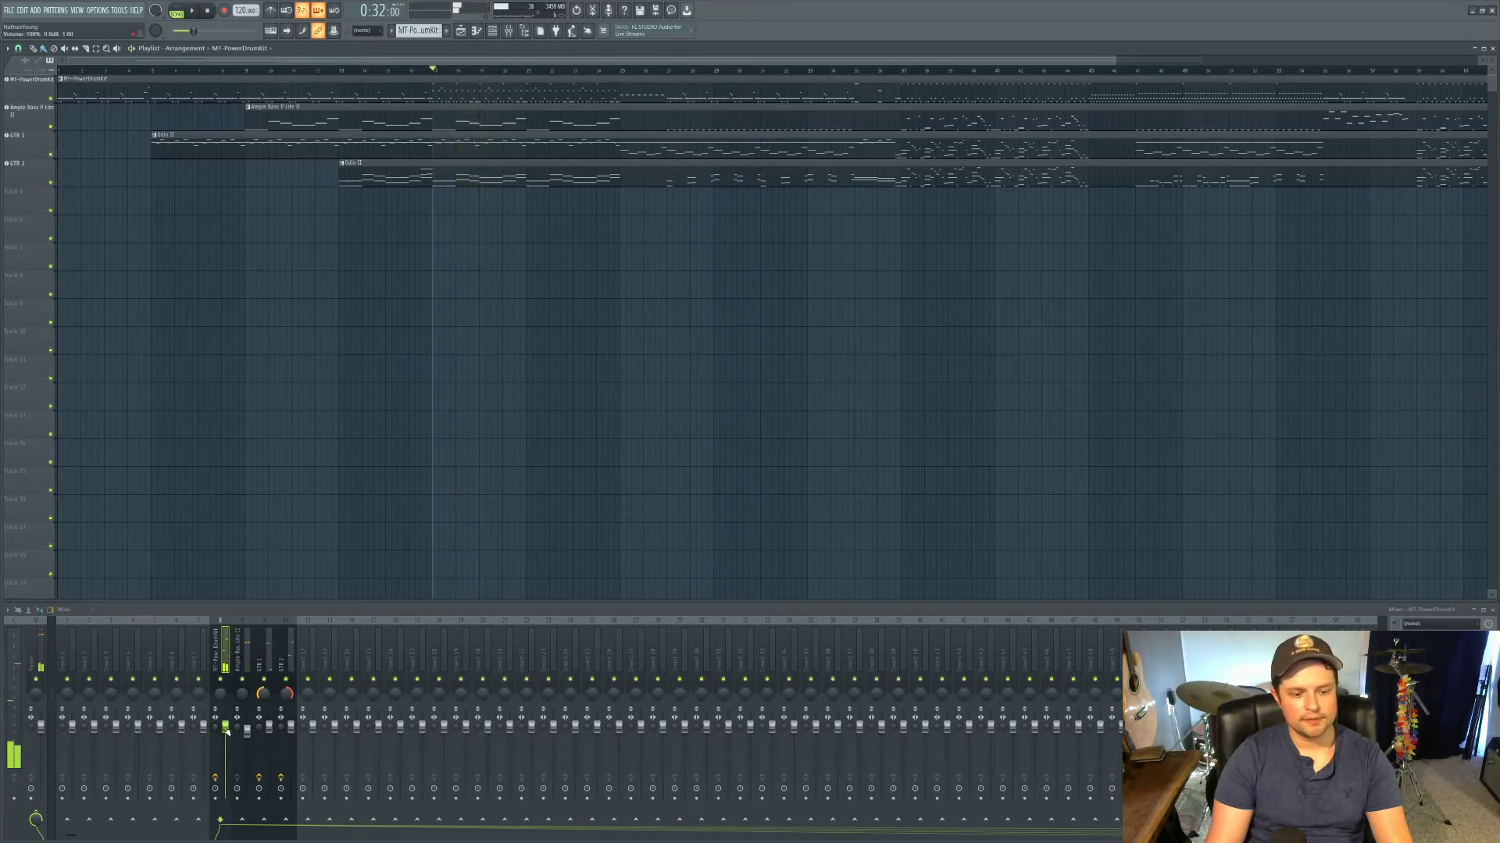
key(space)
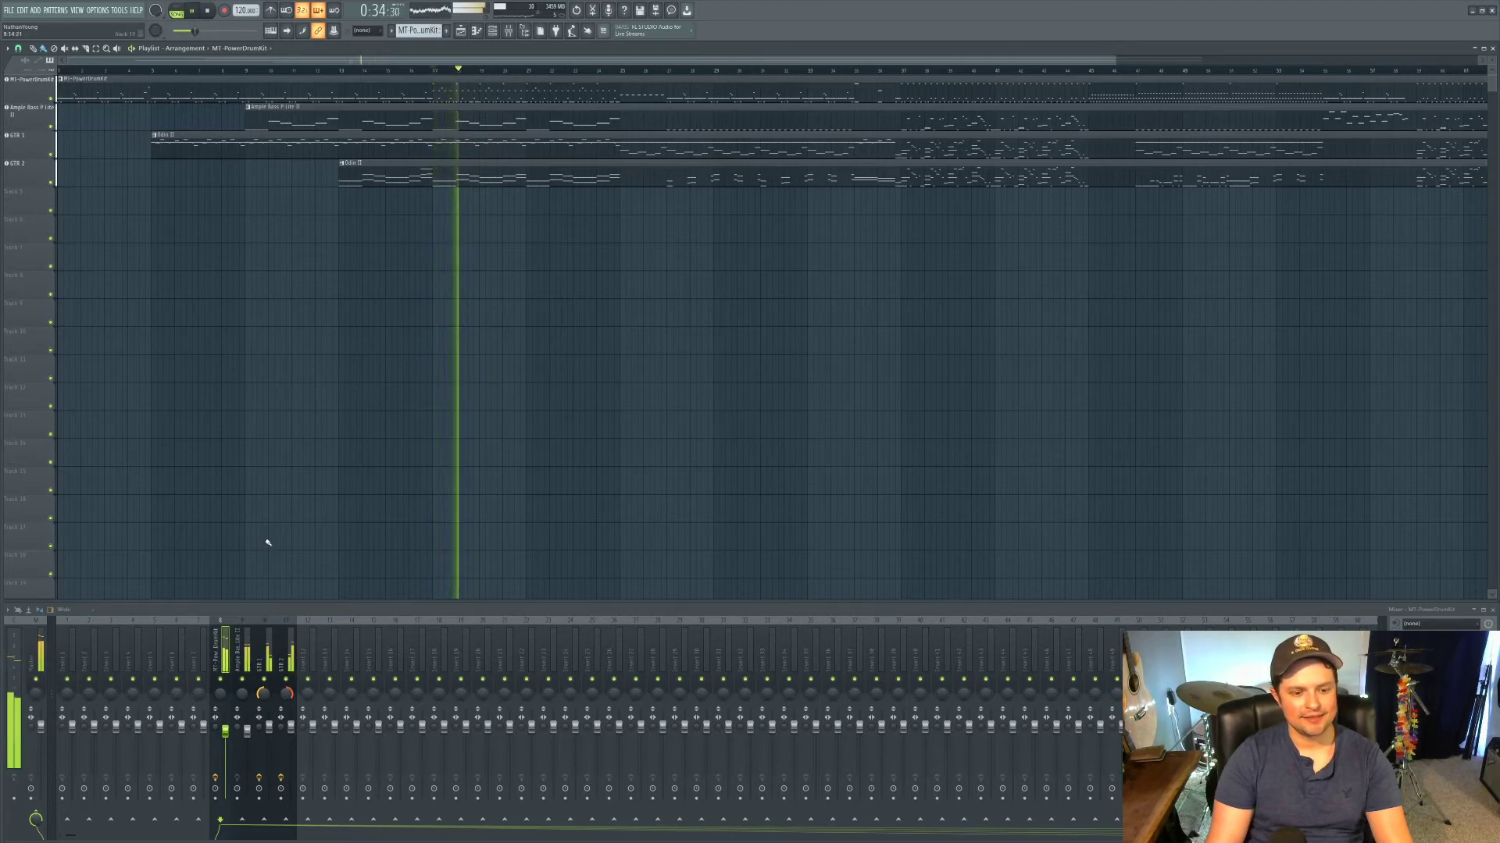
key(space)
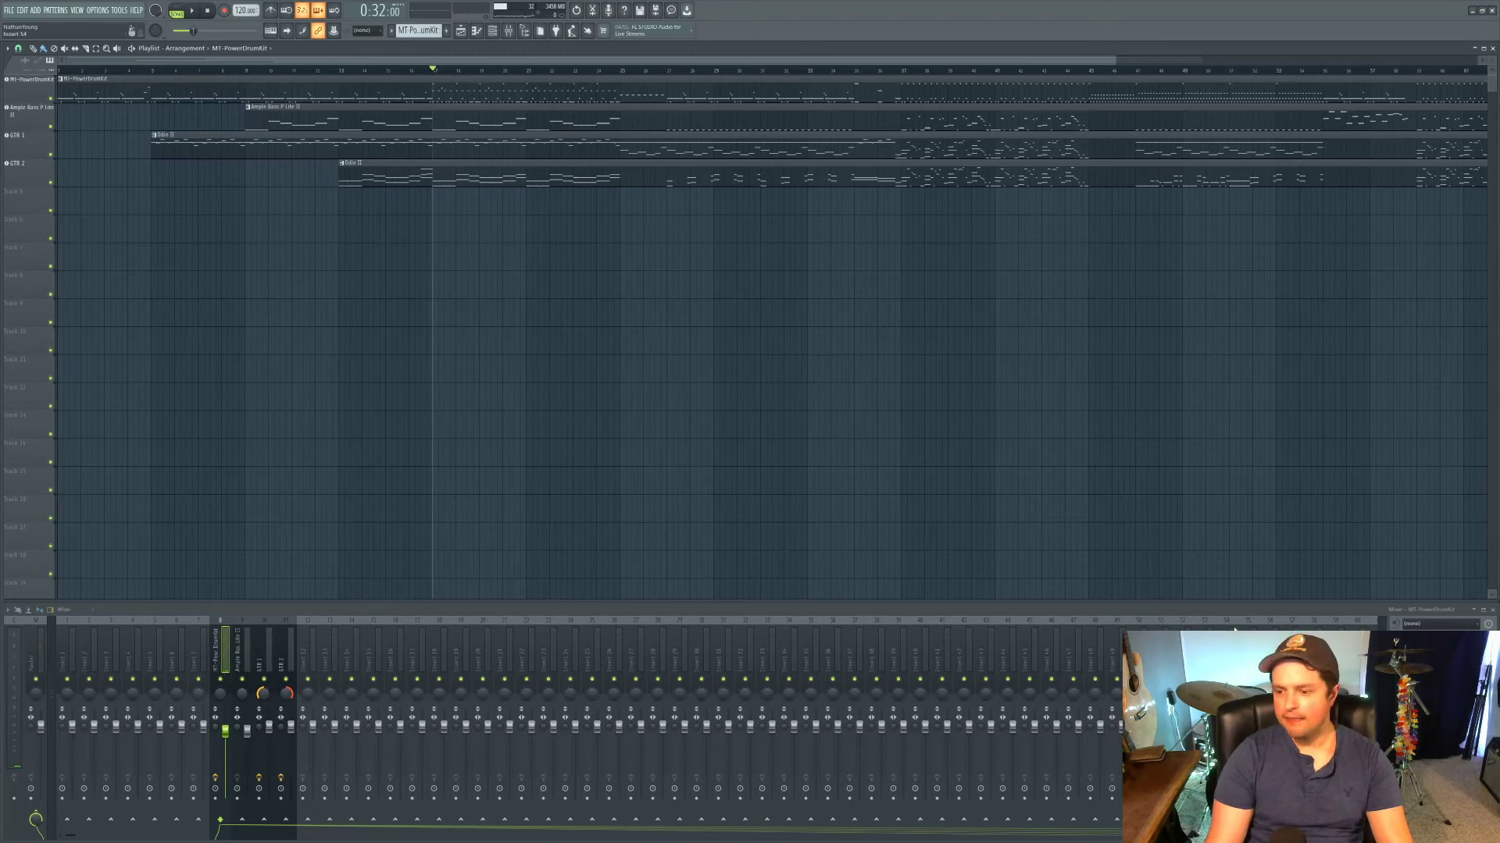
Step: Open MT-PowerDrumKit's internal mixer and enable compression on the Kick channel
key(alt+F8)
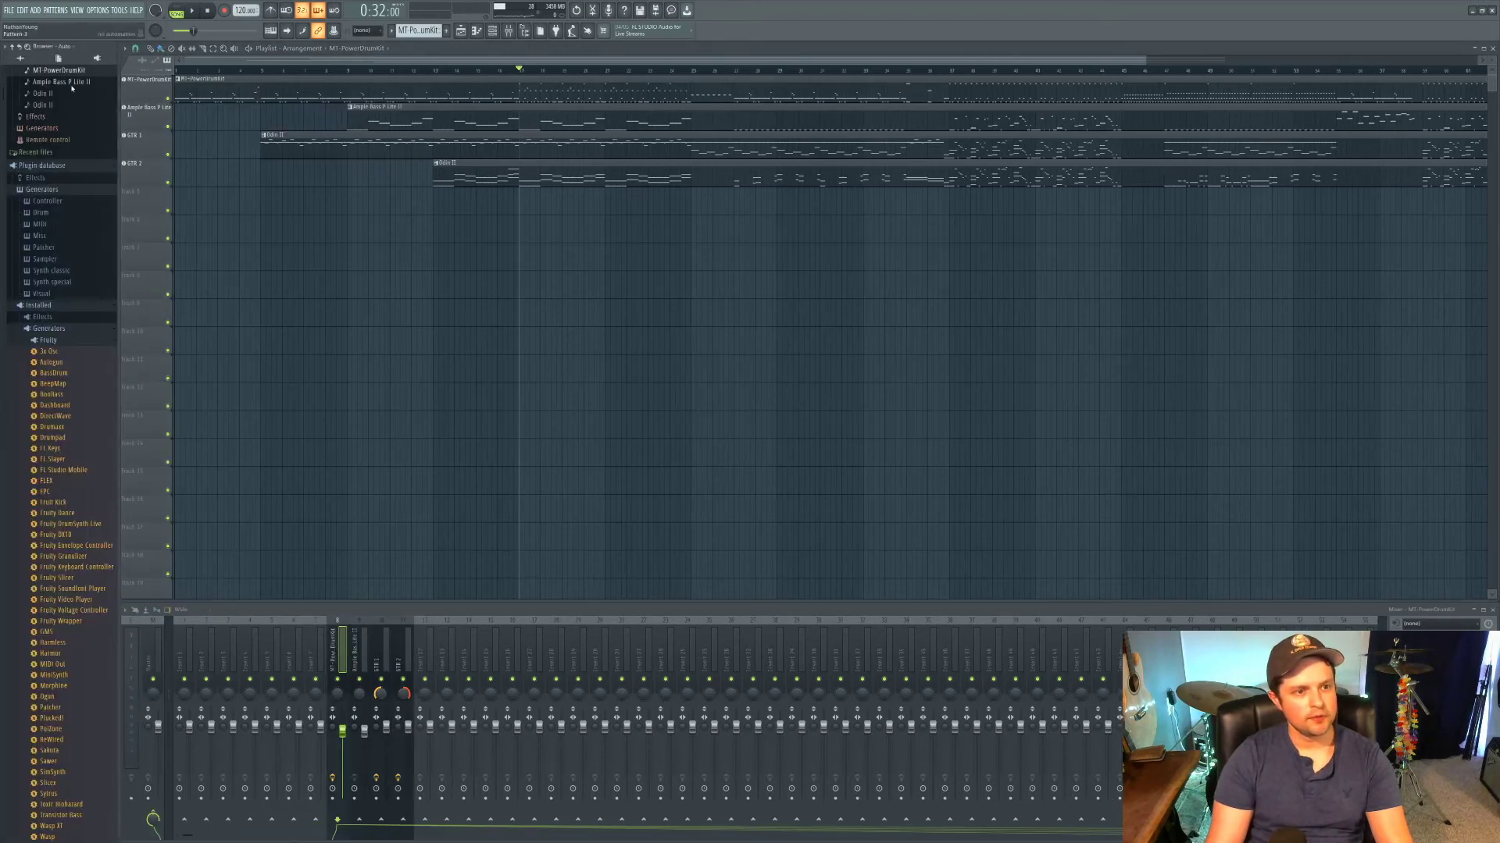
key(alt+F8)
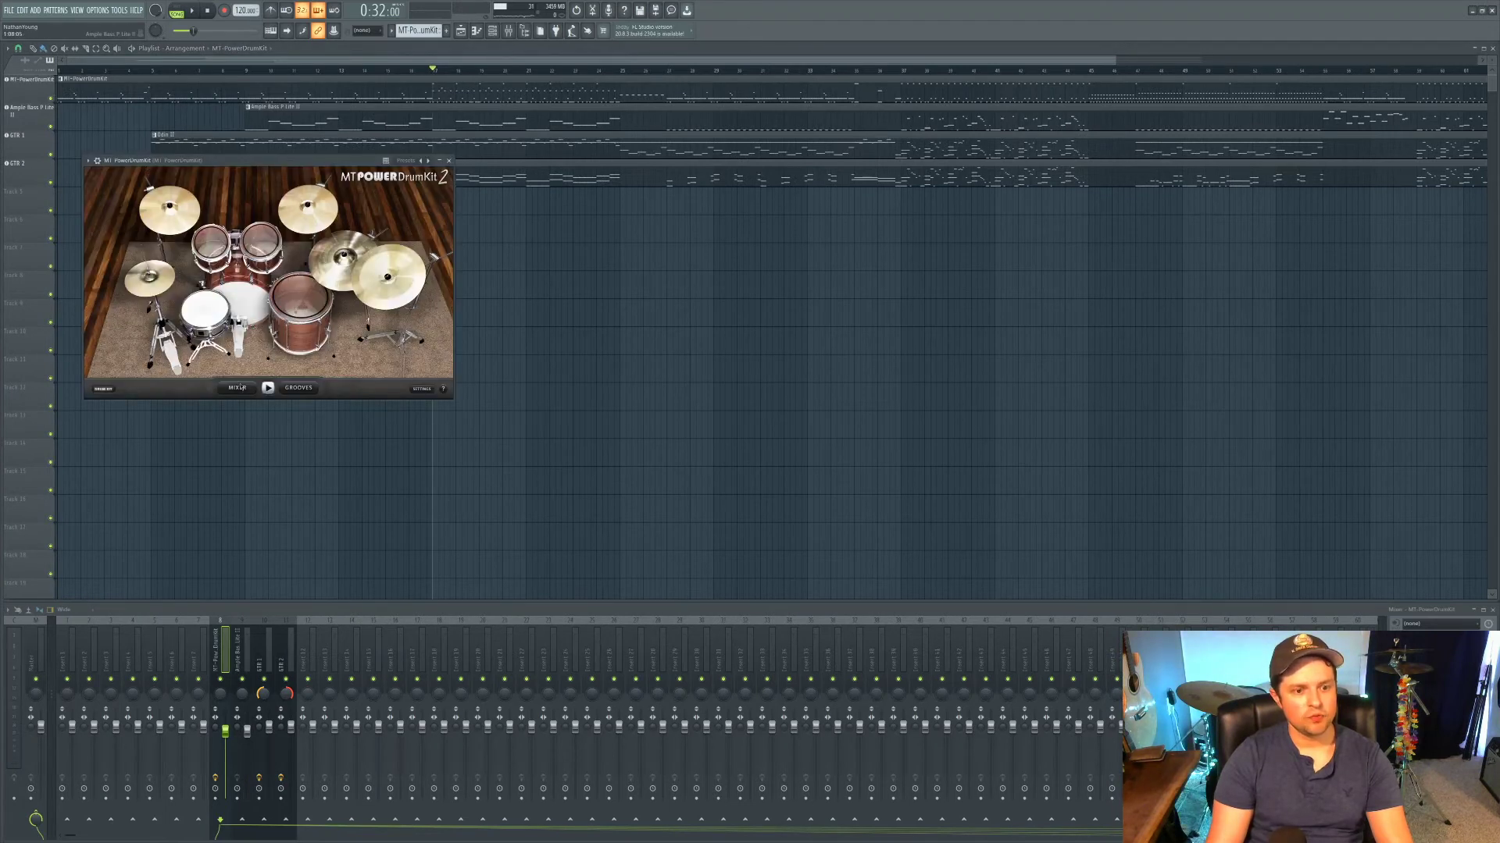
click(238, 387)
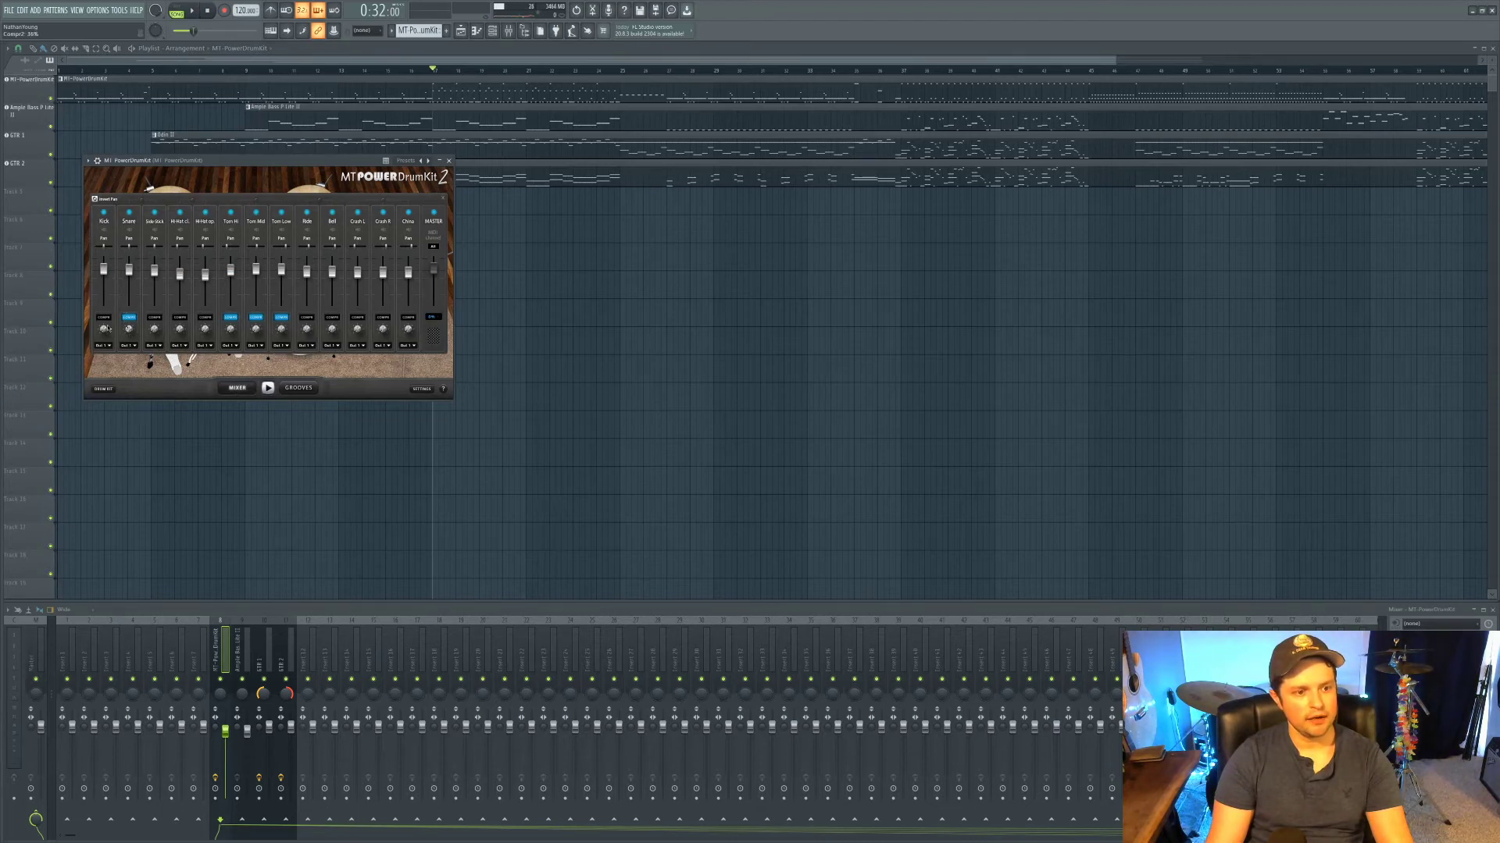
click(104, 318)
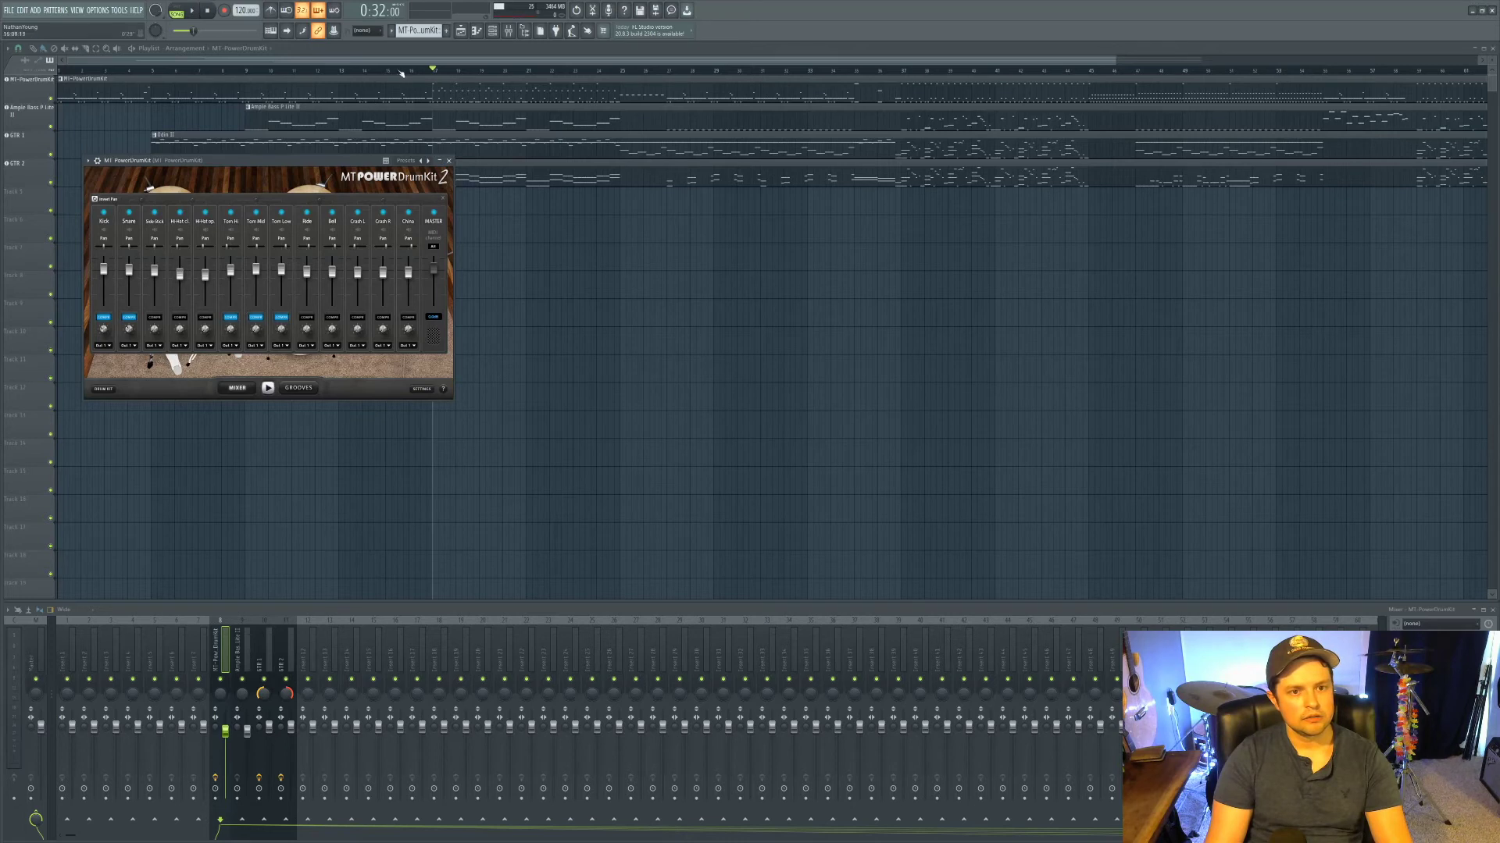
Step: Play the full arrangement with the compressed kick and slightly raise the Kick level in the drum kit's mixer
key(Escape)
key(space)
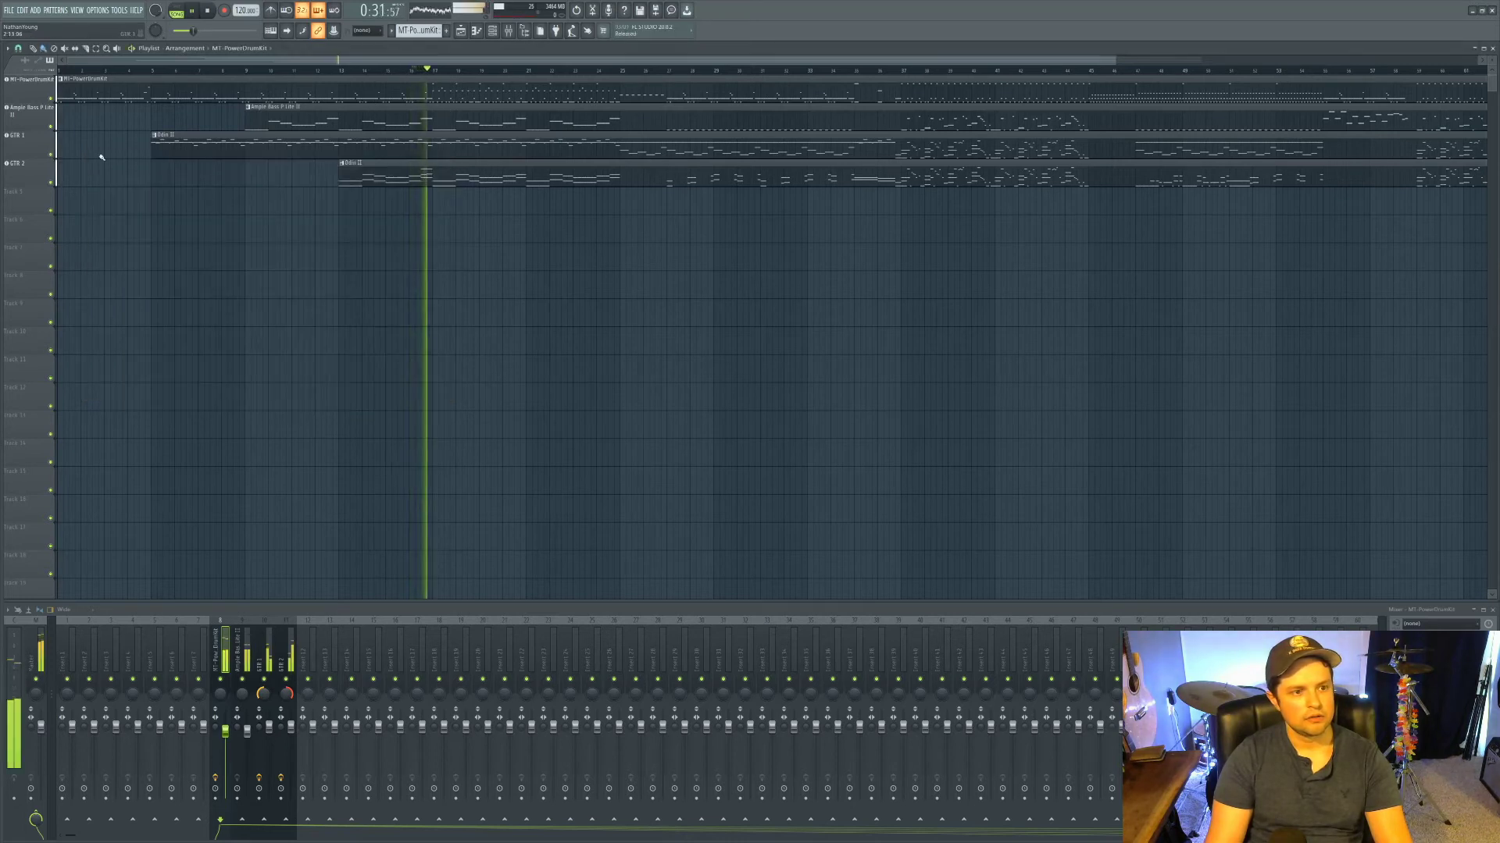
click(24, 98)
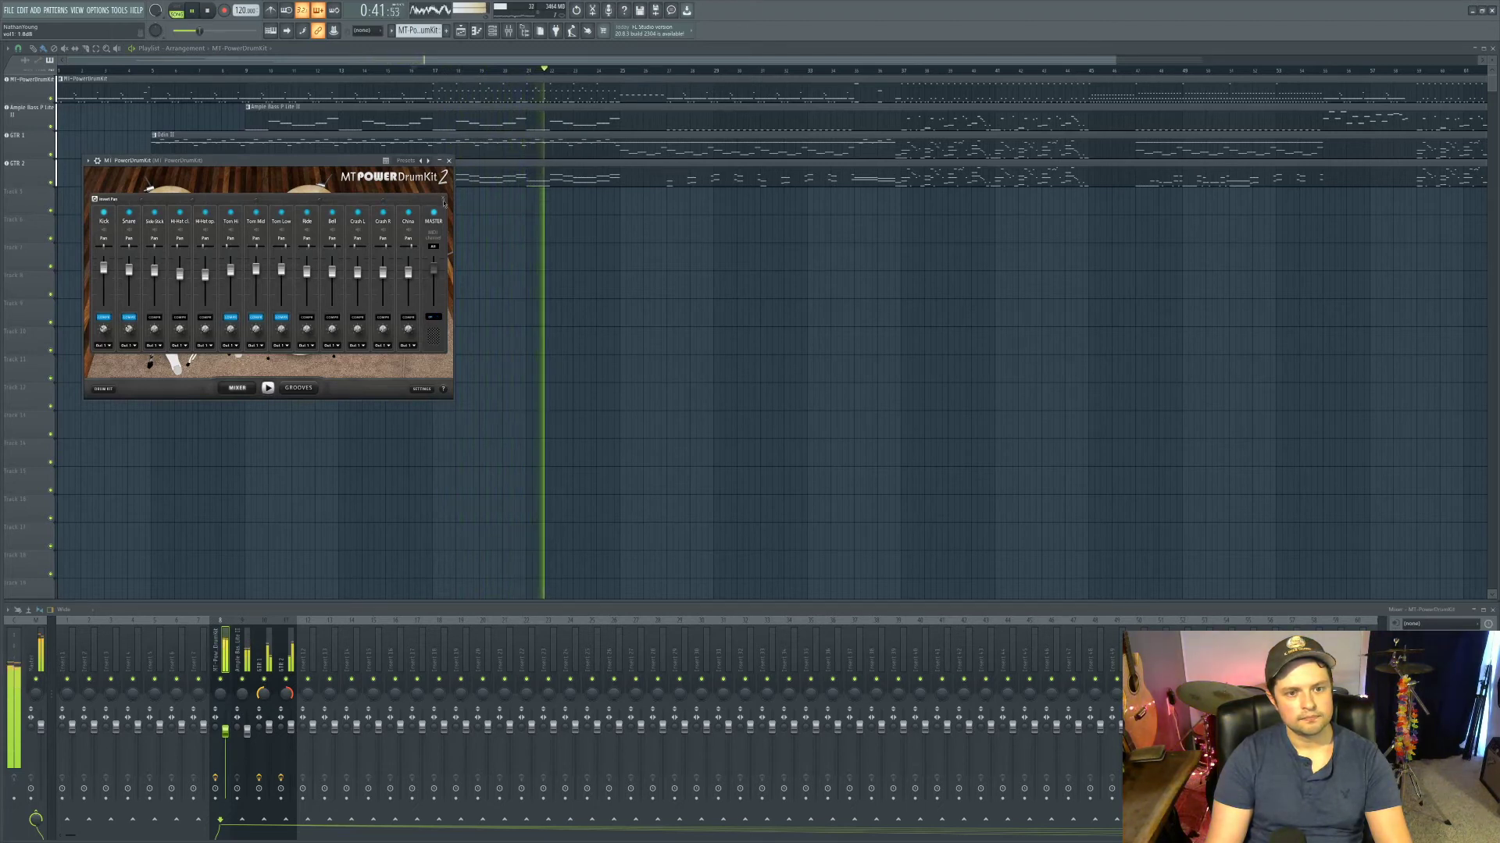
click(448, 160)
key(space)
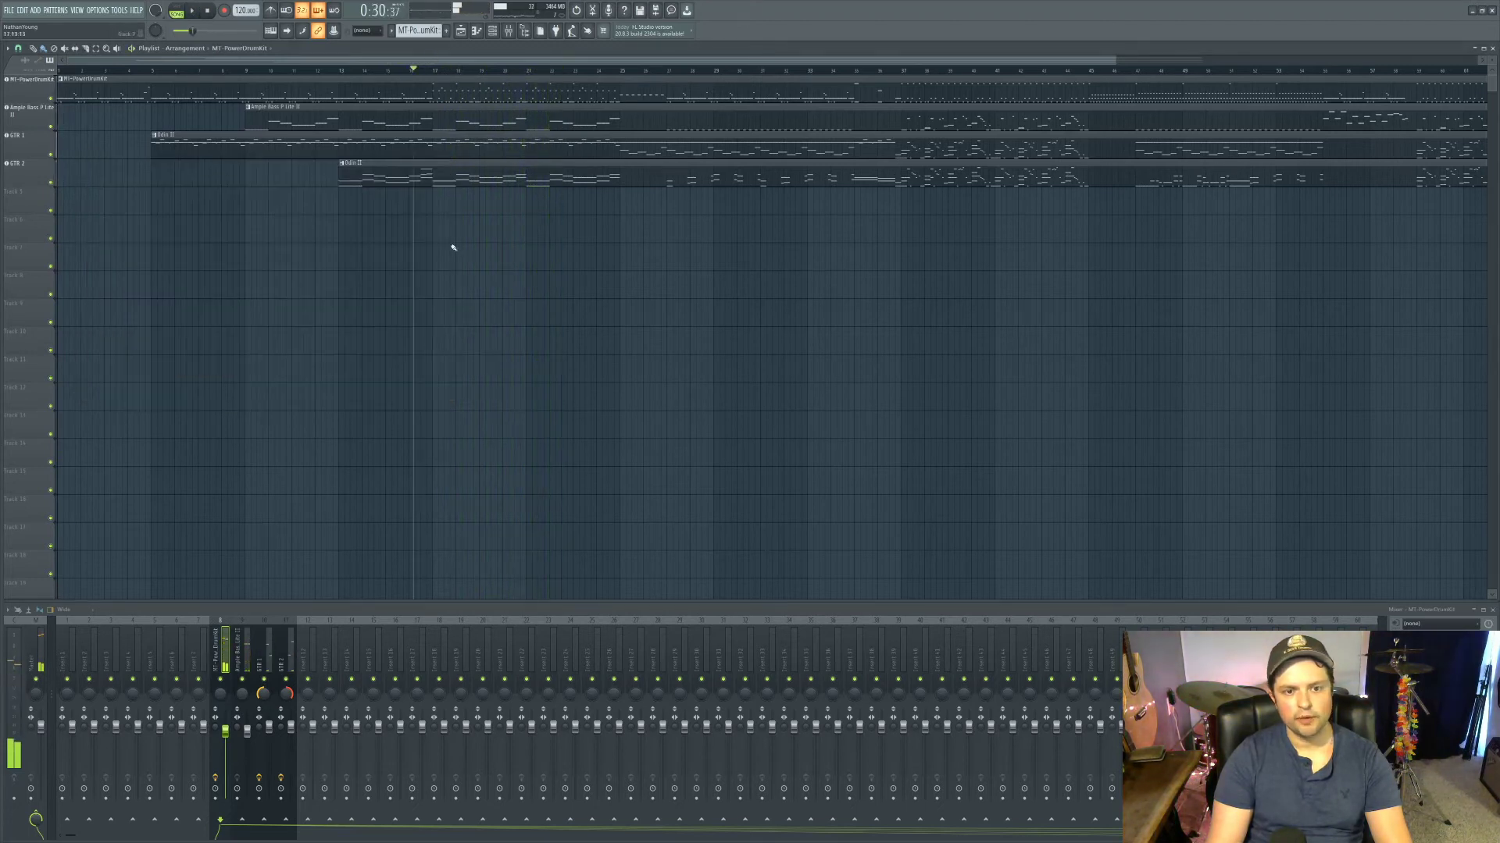
Step: Add Fruity Parametric EQ 2 to the Master track and roll off the lowest frequencies with band 1
click(36, 652)
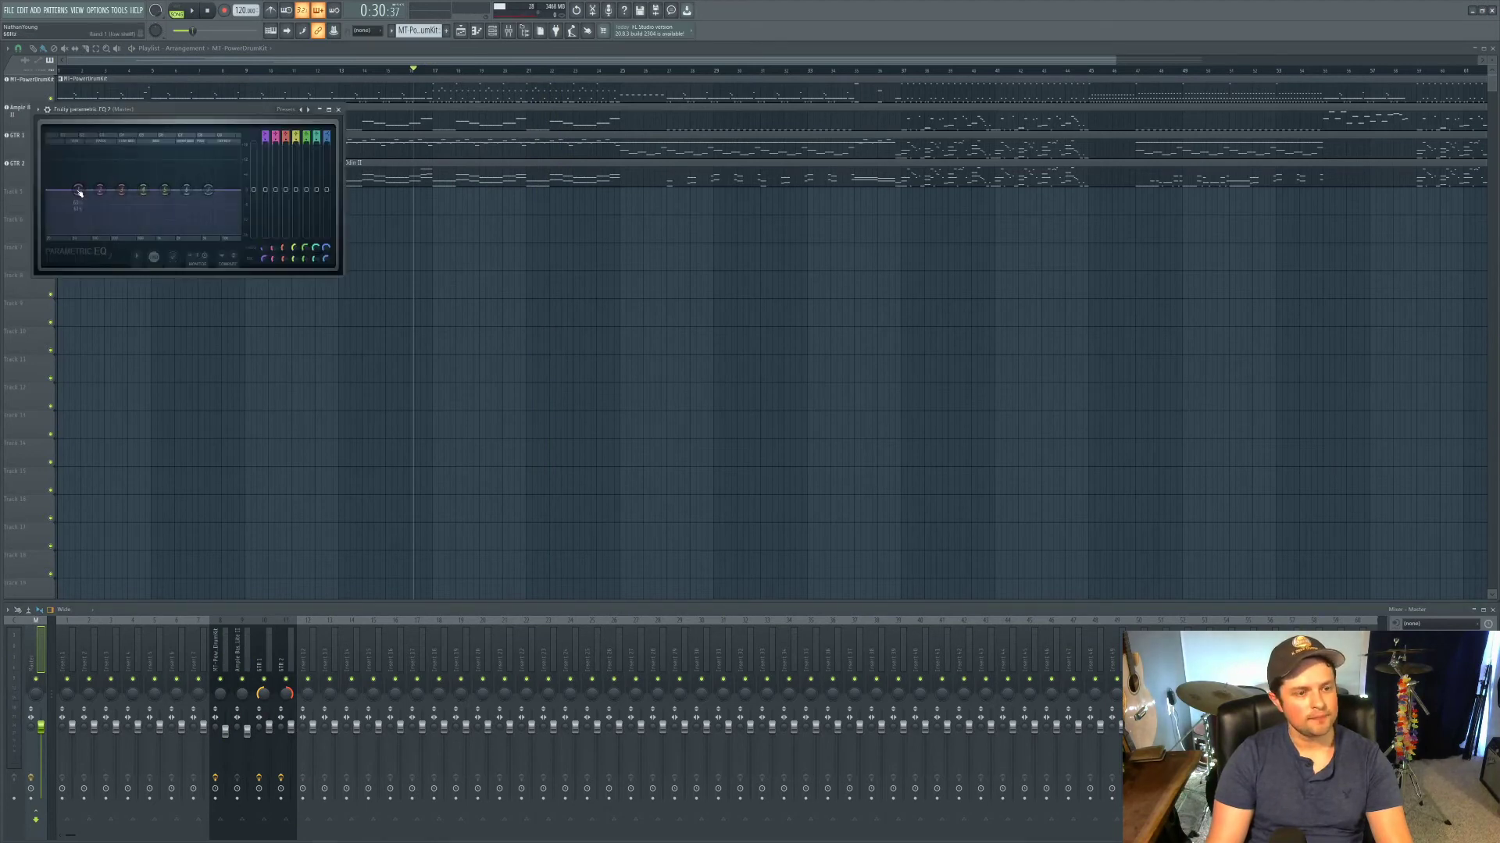
drag(79, 192, 68, 232)
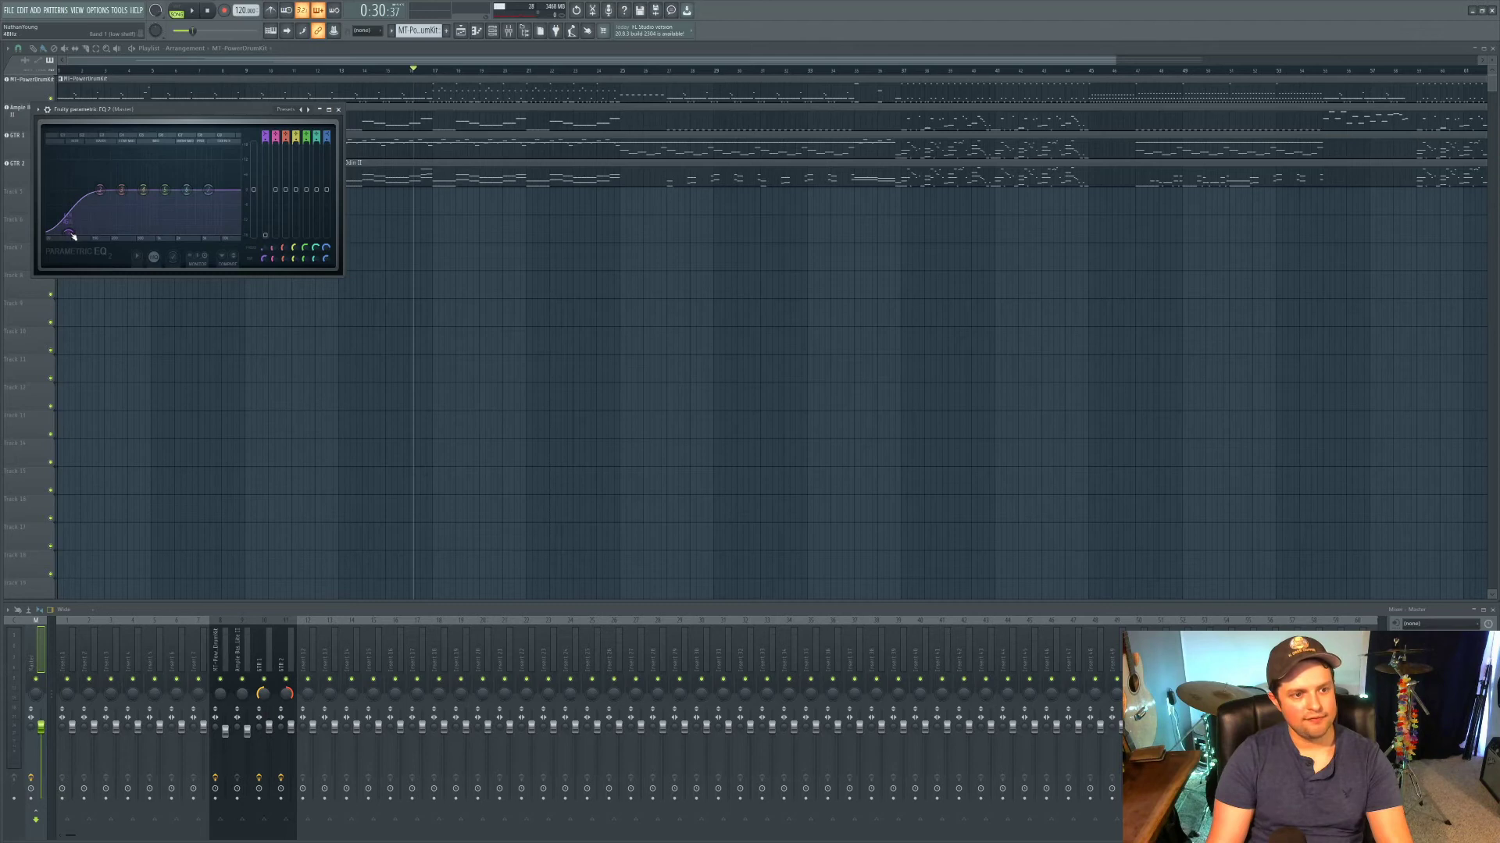
drag(73, 237, 71, 232)
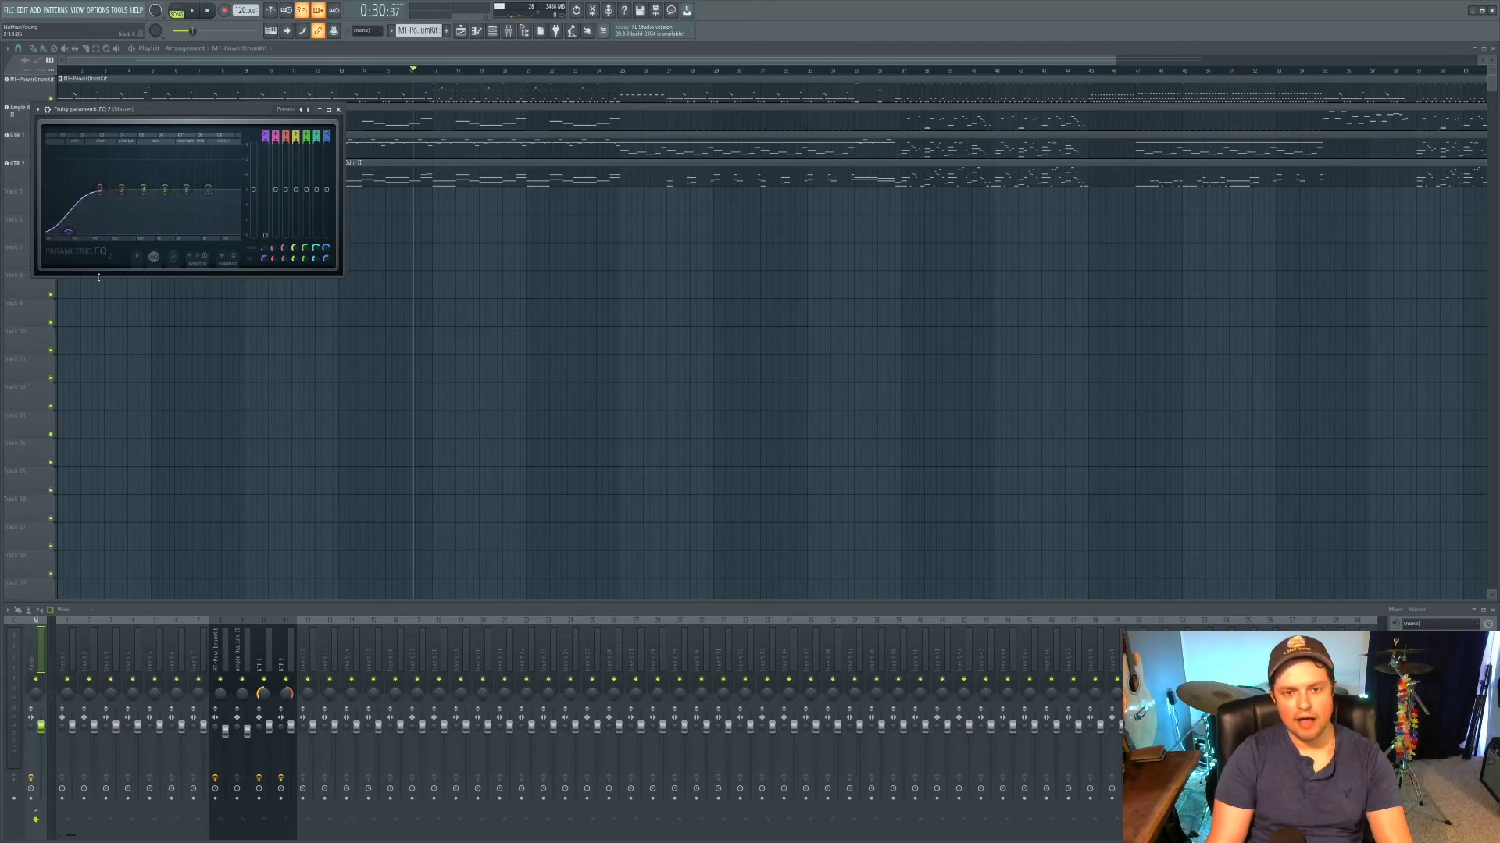
drag(69, 233, 68, 236)
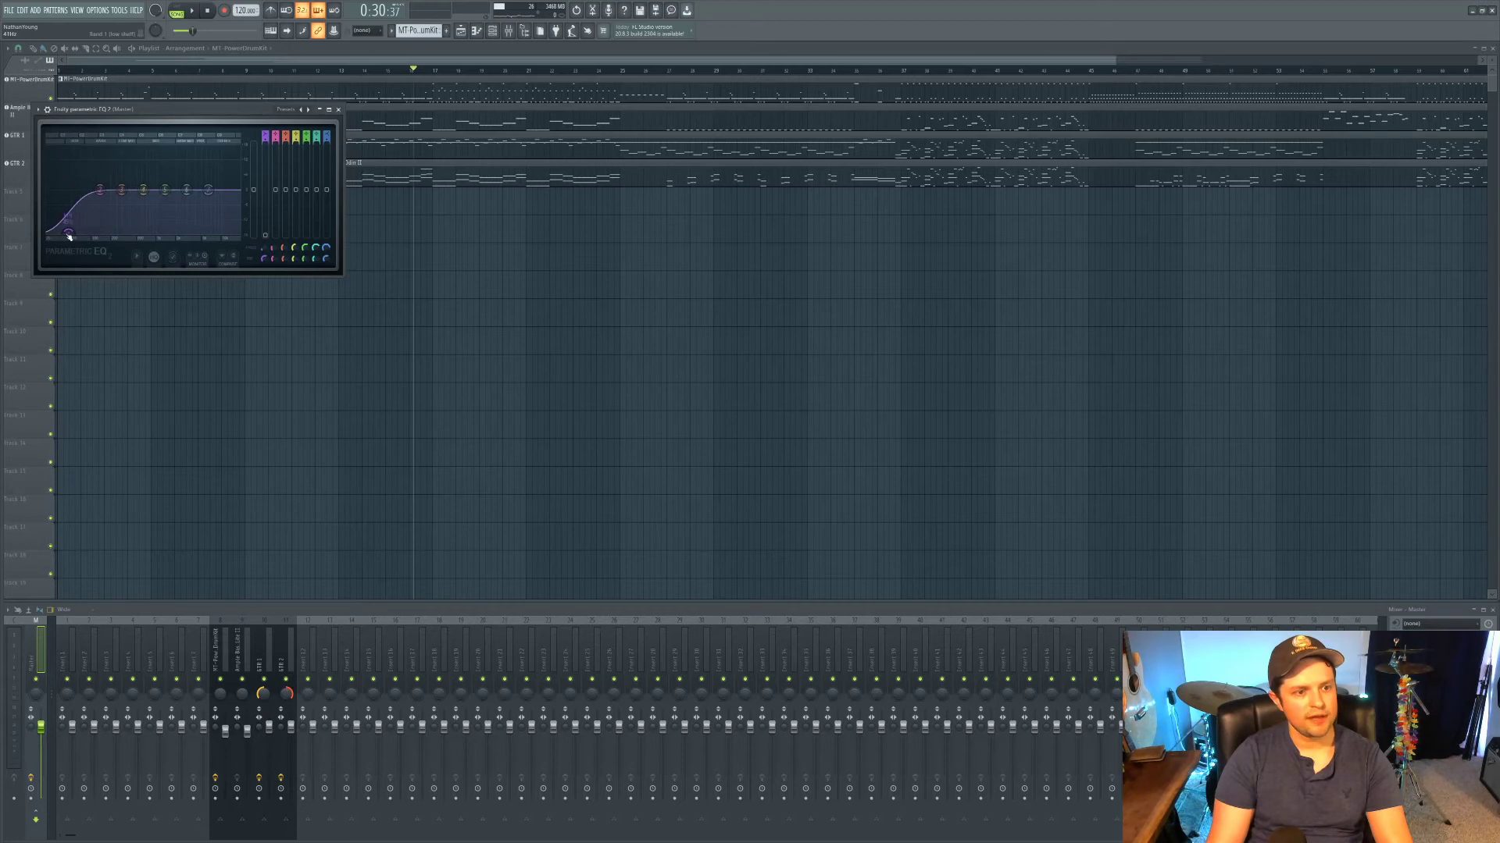